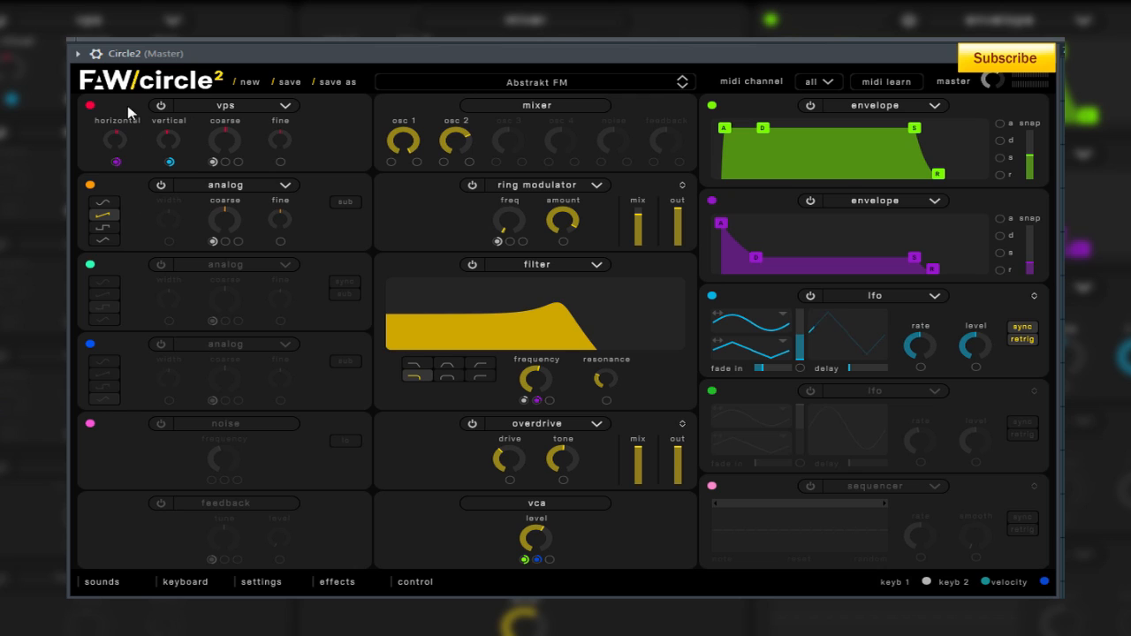
- Try the wavetable and analog oscillator types on oscillator 1, ending on wavetable
left_click(240, 109)
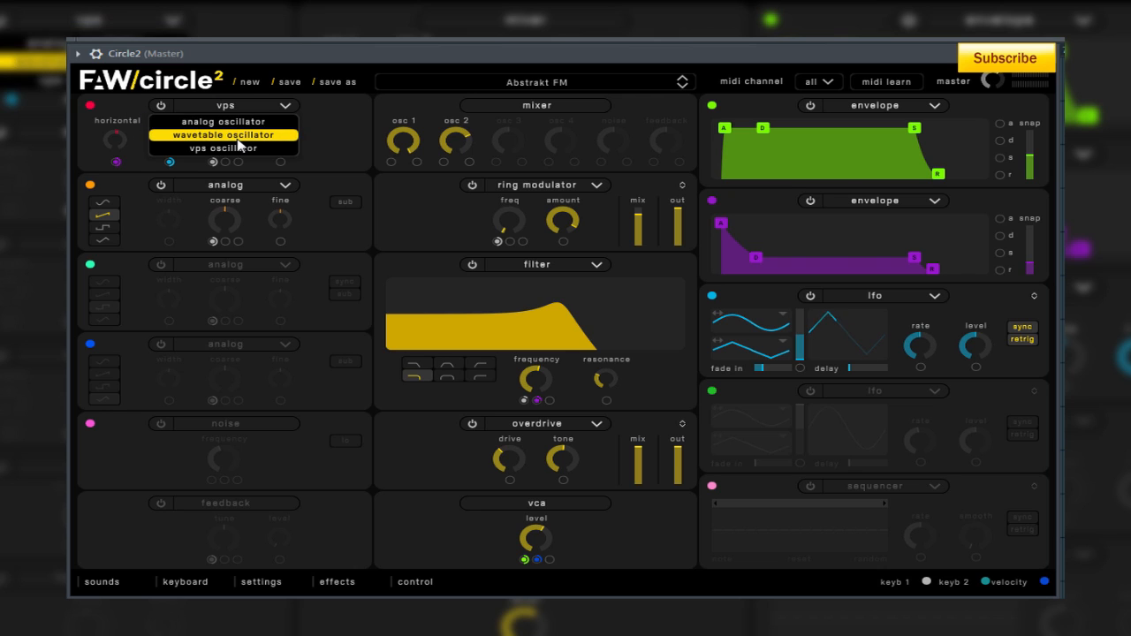
left_click(239, 137)
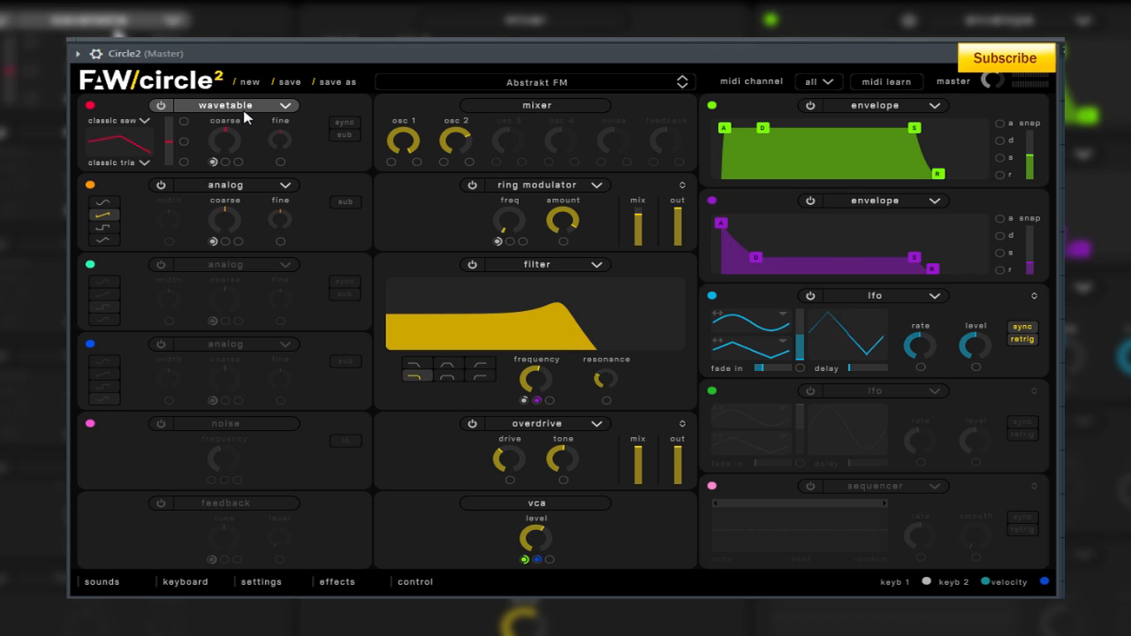
left_click(240, 109)
left_click(222, 121)
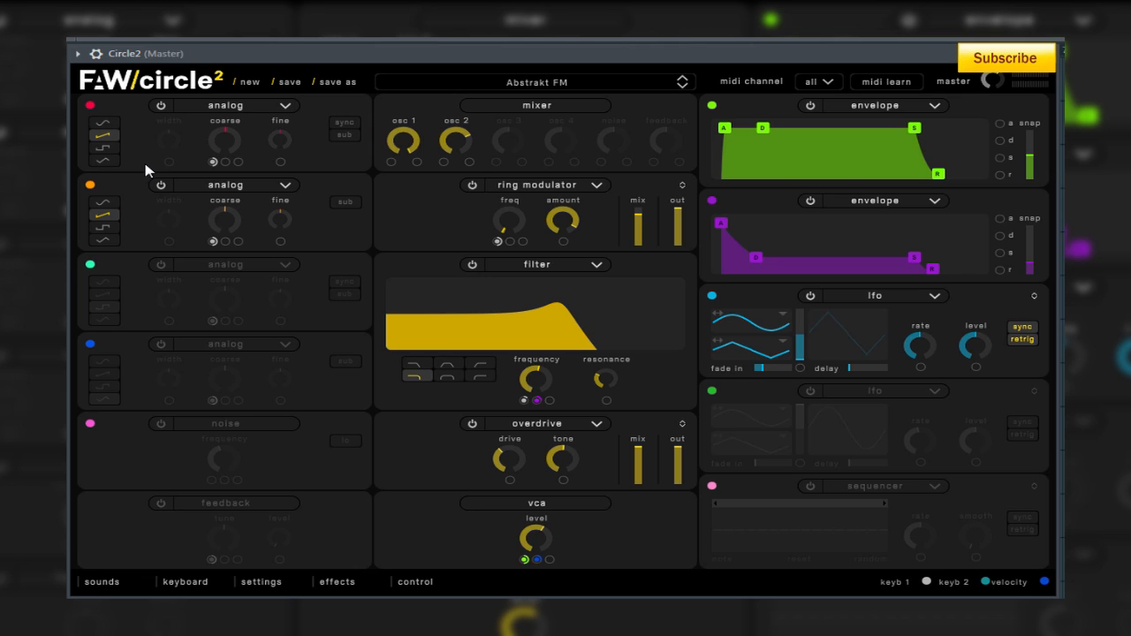
left_click(225, 105)
left_click(221, 129)
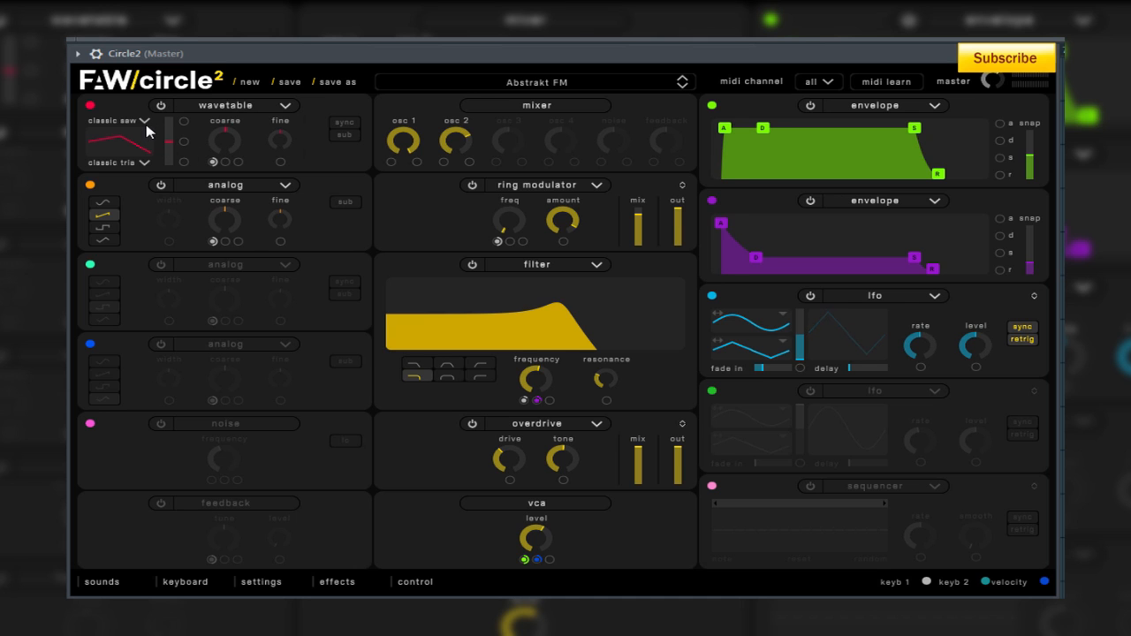
- Browse oscillator 1's first wave list, choose nicosia as its second wave, and shift the cross fade towards nicosia
left_click(147, 131)
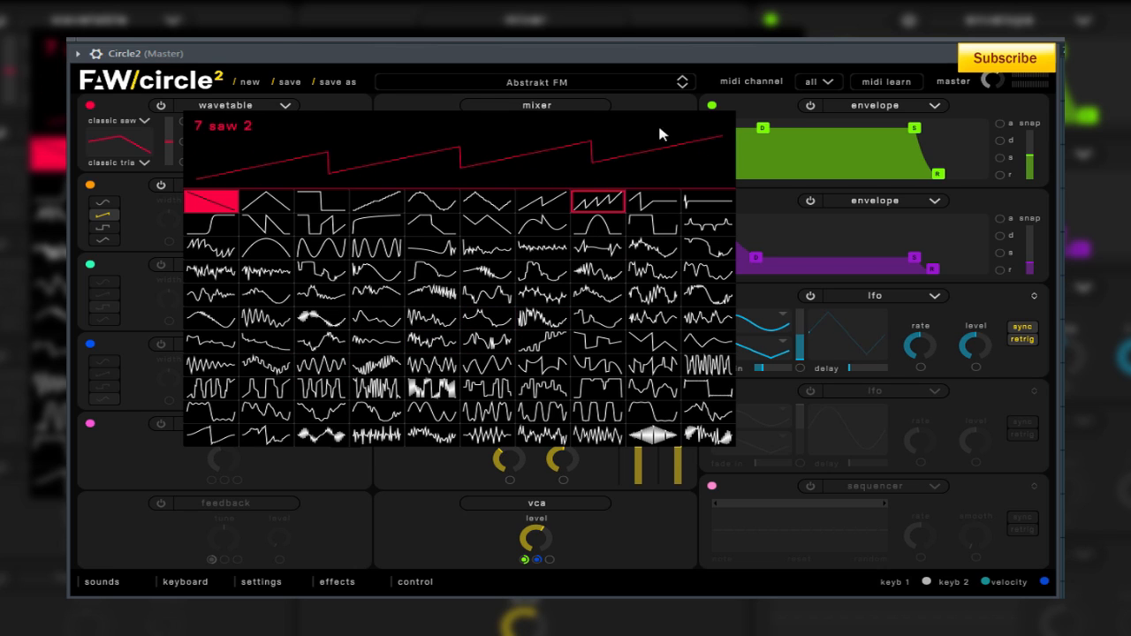
left_click(141, 202)
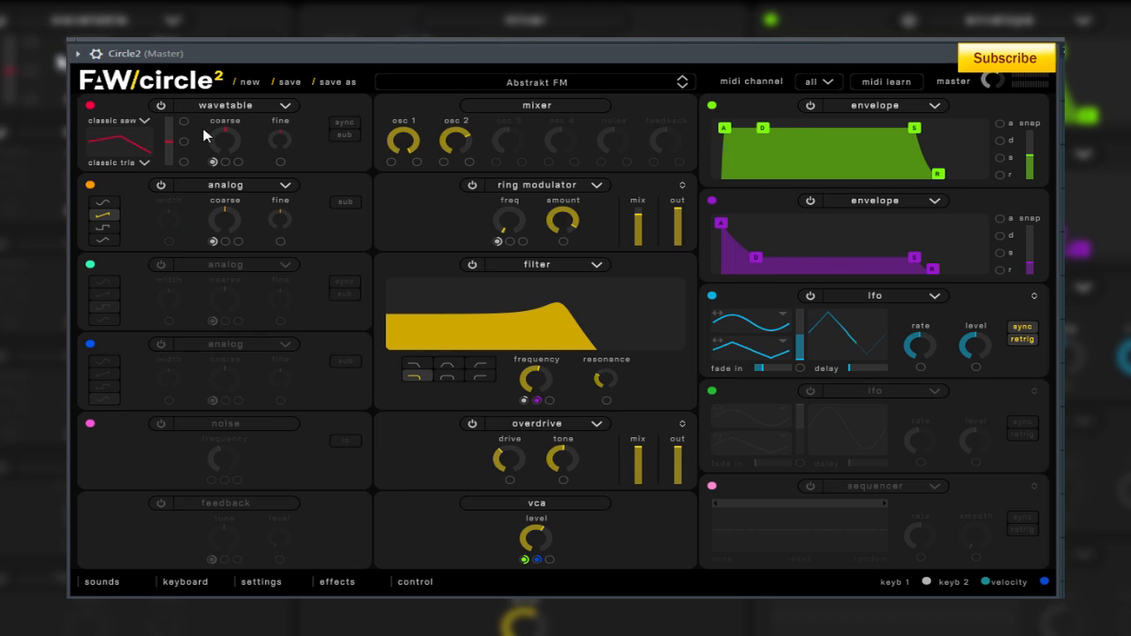
left_click(144, 163)
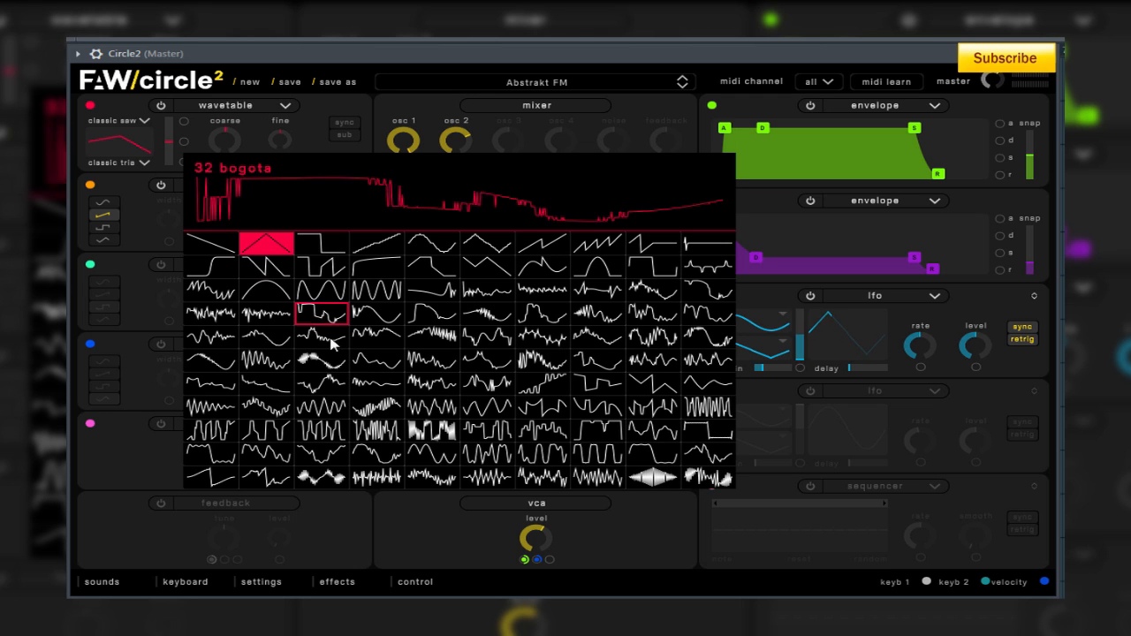
left_click(487, 429)
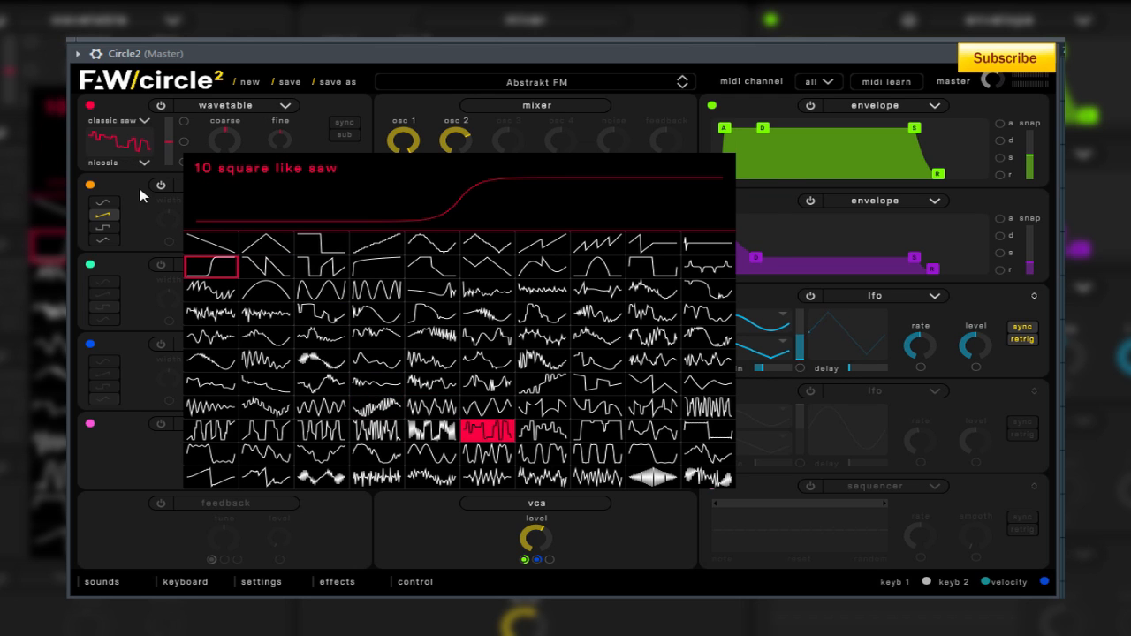
left_click(142, 196)
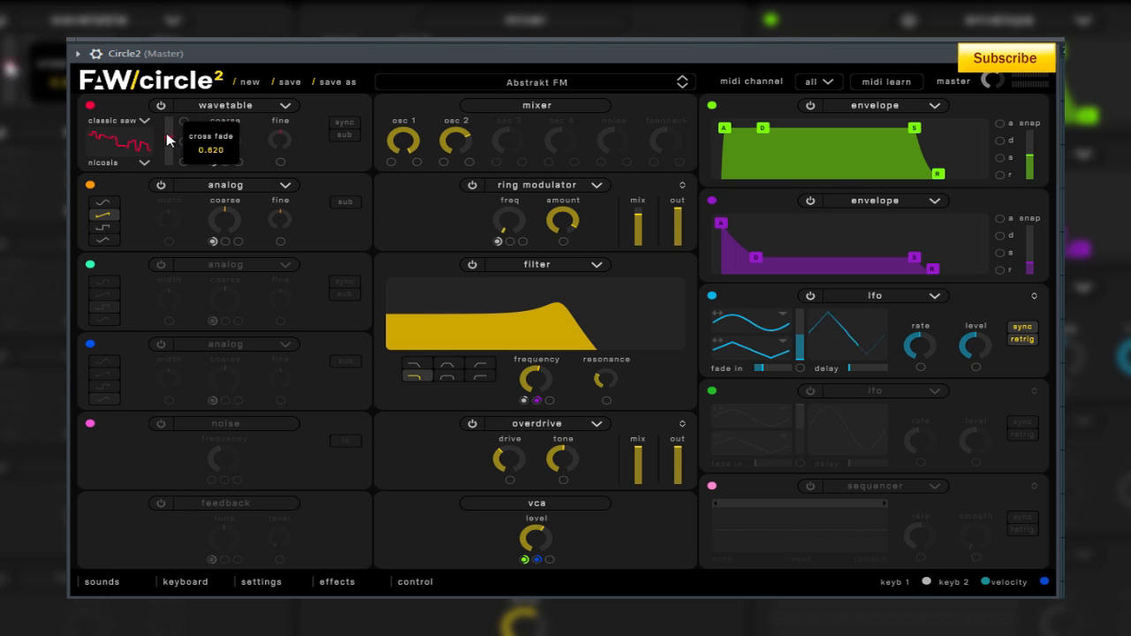
left_click_drag(167, 140, 173, 168)
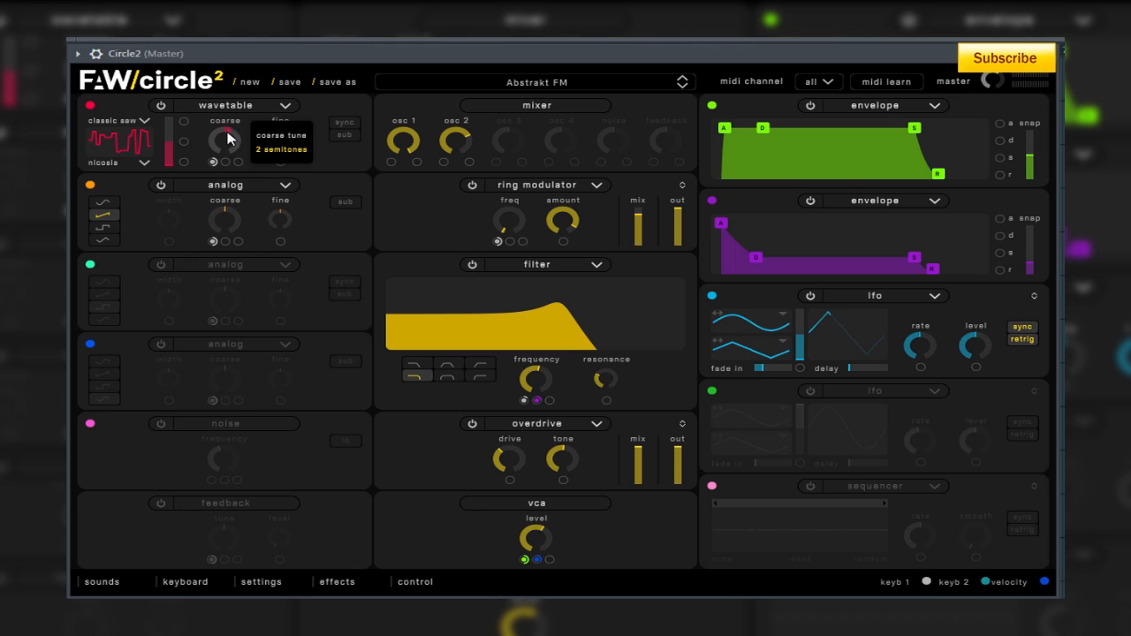
- Switch oscillator 1 to the analog type and adjust its coarse tuning
left_click(226, 105)
left_click(228, 123)
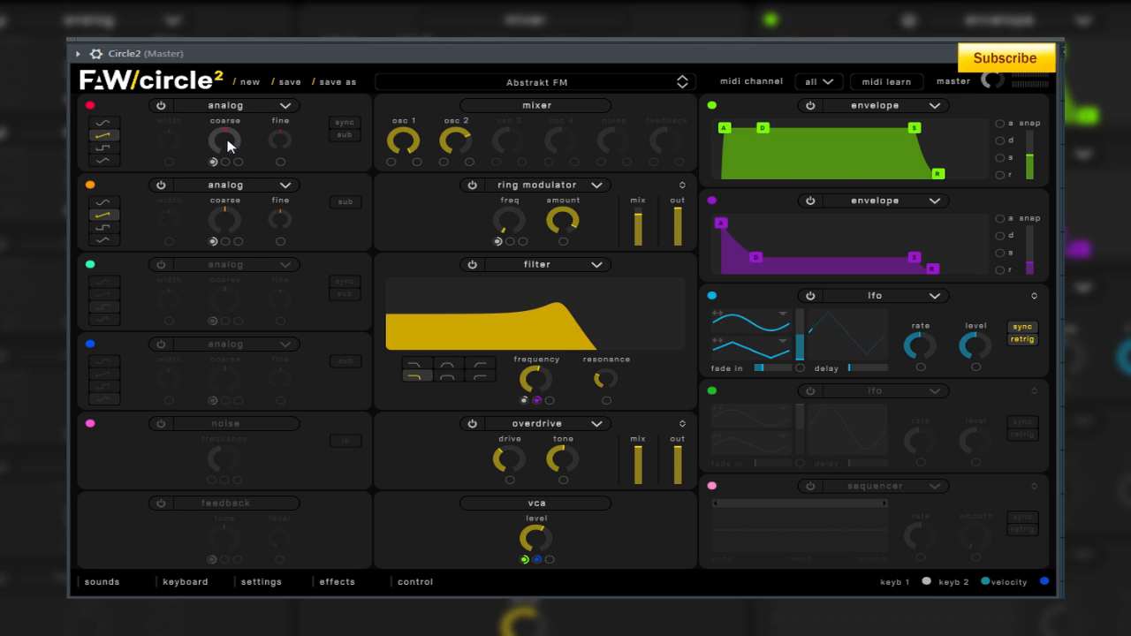
mouse_move(227, 142)
left_mouse_down()
mouse_move(231, 78)
mouse_move(253, 187)
mouse_move(225, 146)
left_mouse_up()
scroll(228, 147, "down", 5)
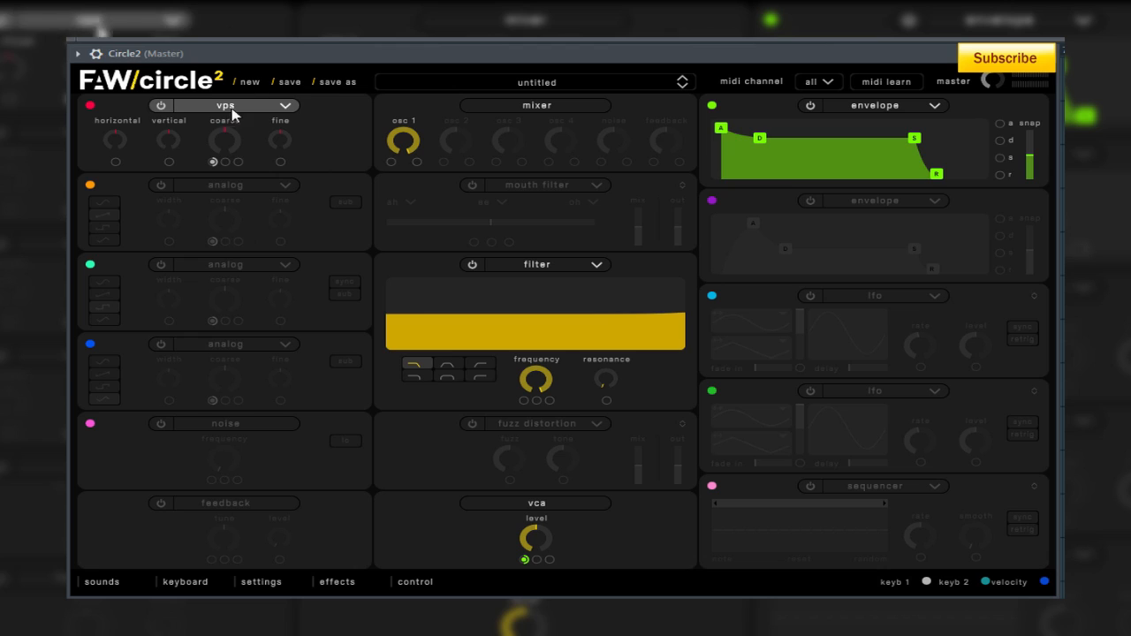
- Set oscillator 1 of the untitled patch to an analog oscillator with the square waveform
left_click(228, 107)
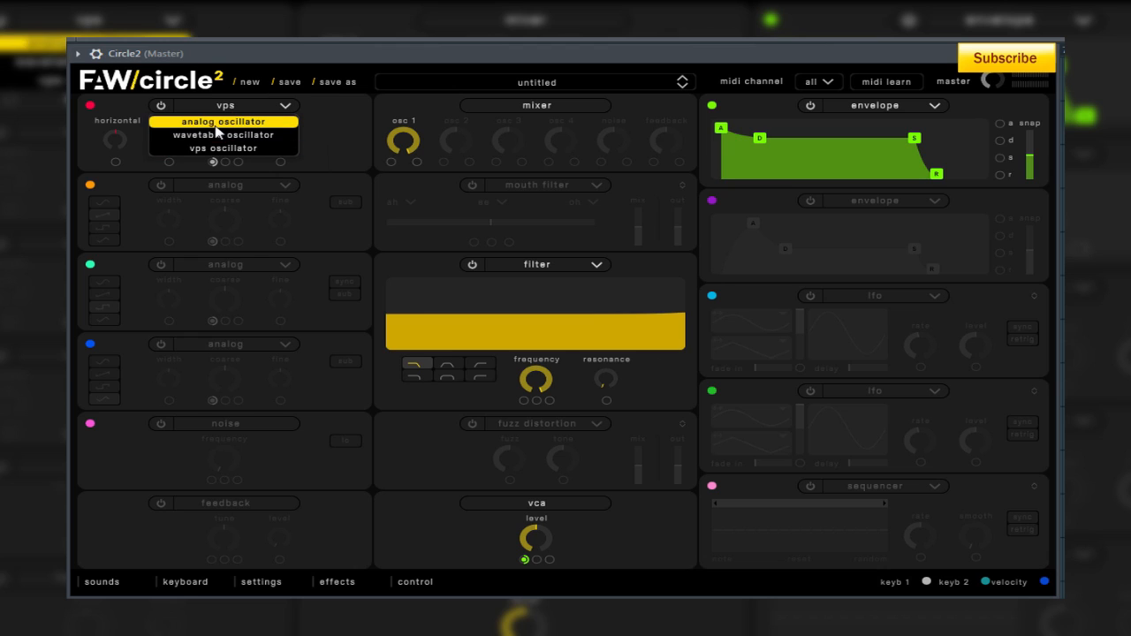
left_click(215, 127)
left_click(104, 147)
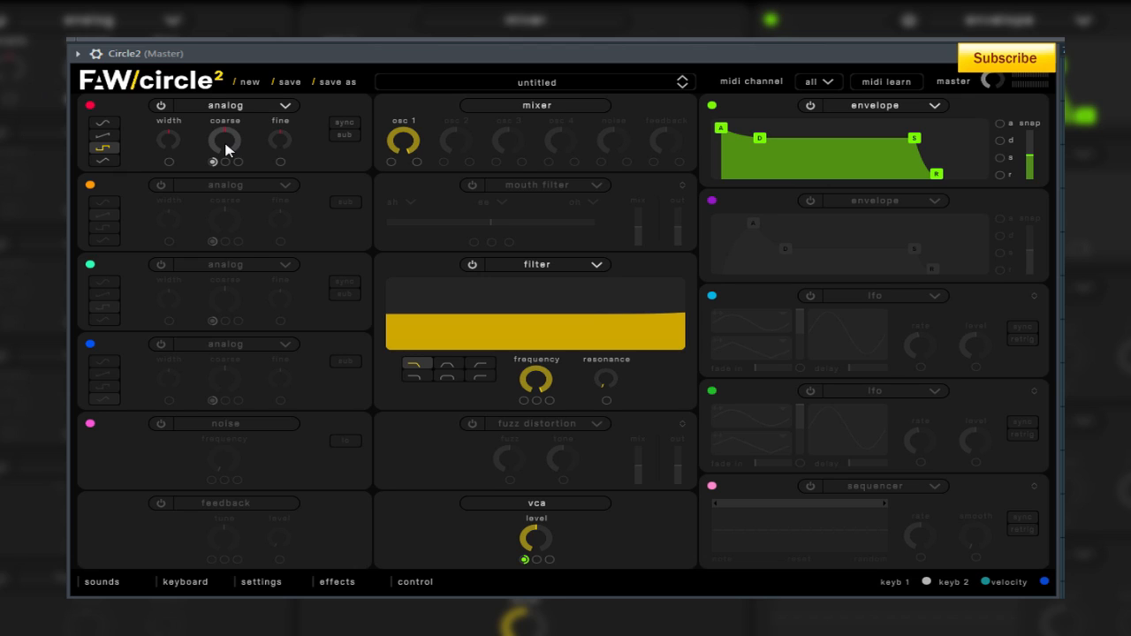
- Try different coarse tune and pulse width amounts on oscillator 1, resetting each to its default
scroll(225, 143, "down", 5)
double_click(220, 152)
scroll(174, 142, "up", 5)
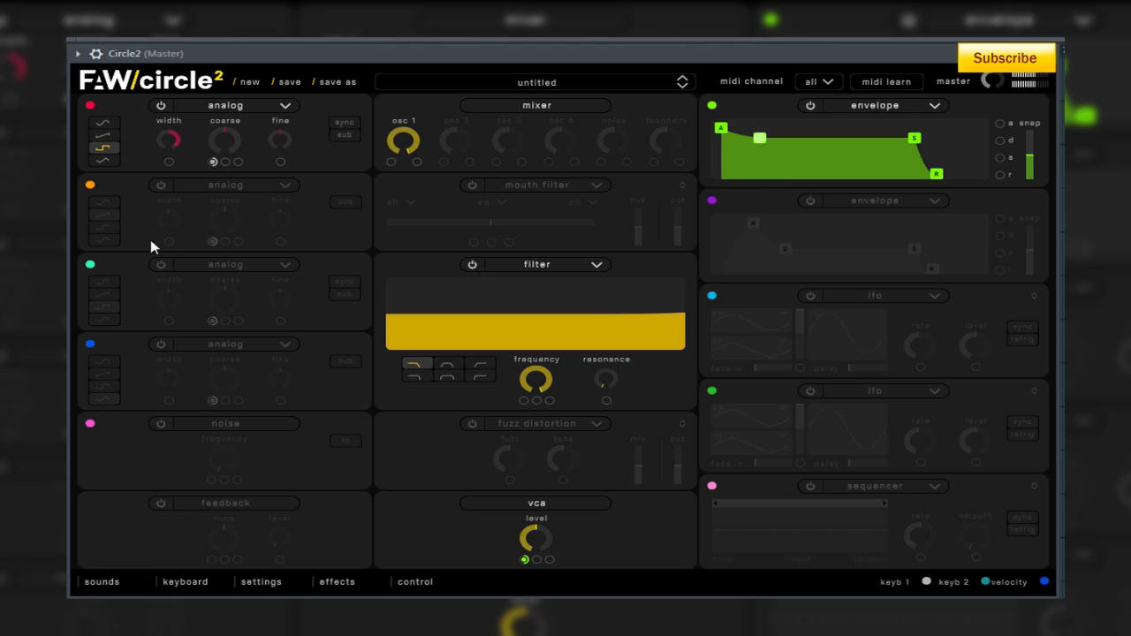
double_click(172, 139)
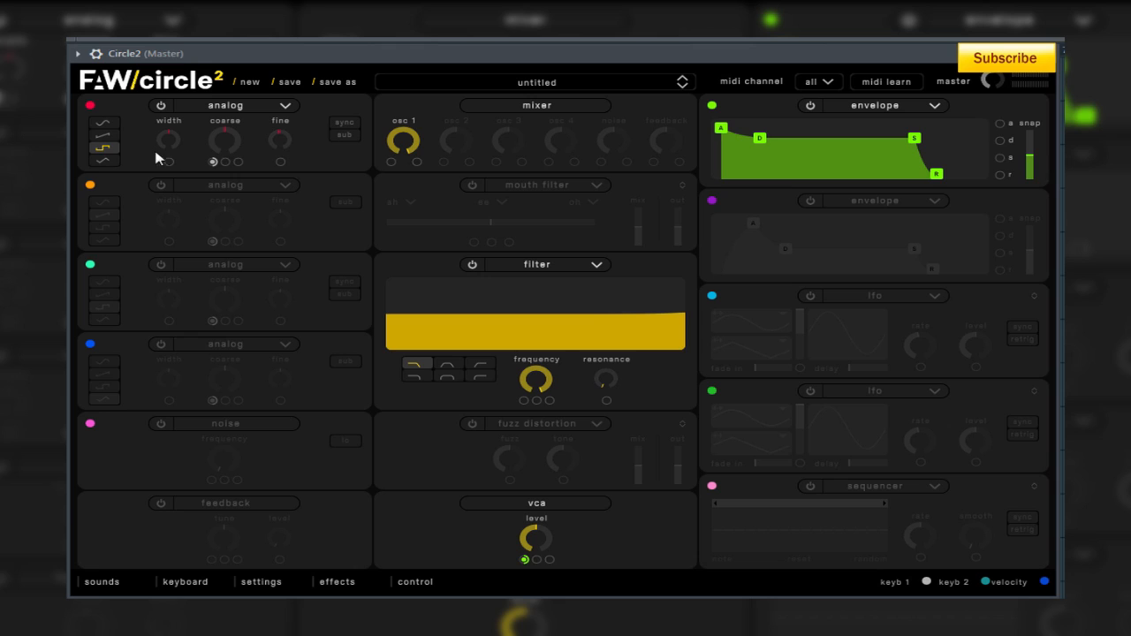
- Step oscillator 1 through its analog waveforms to triangle, and raise and reset its coarse tuning
left_click(112, 127)
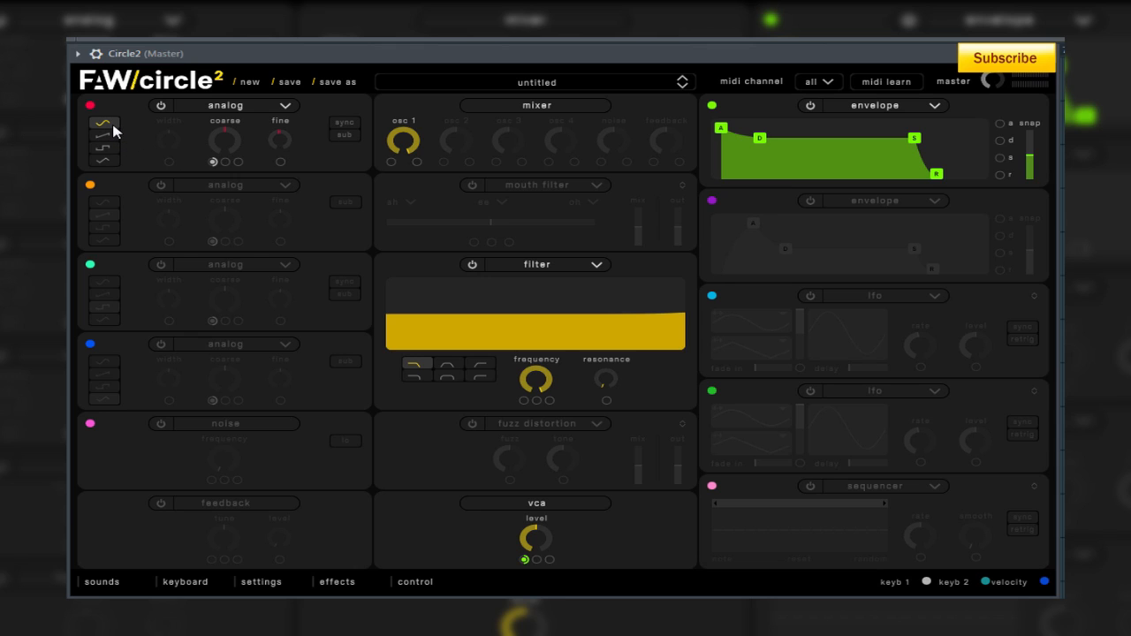
left_click(112, 137)
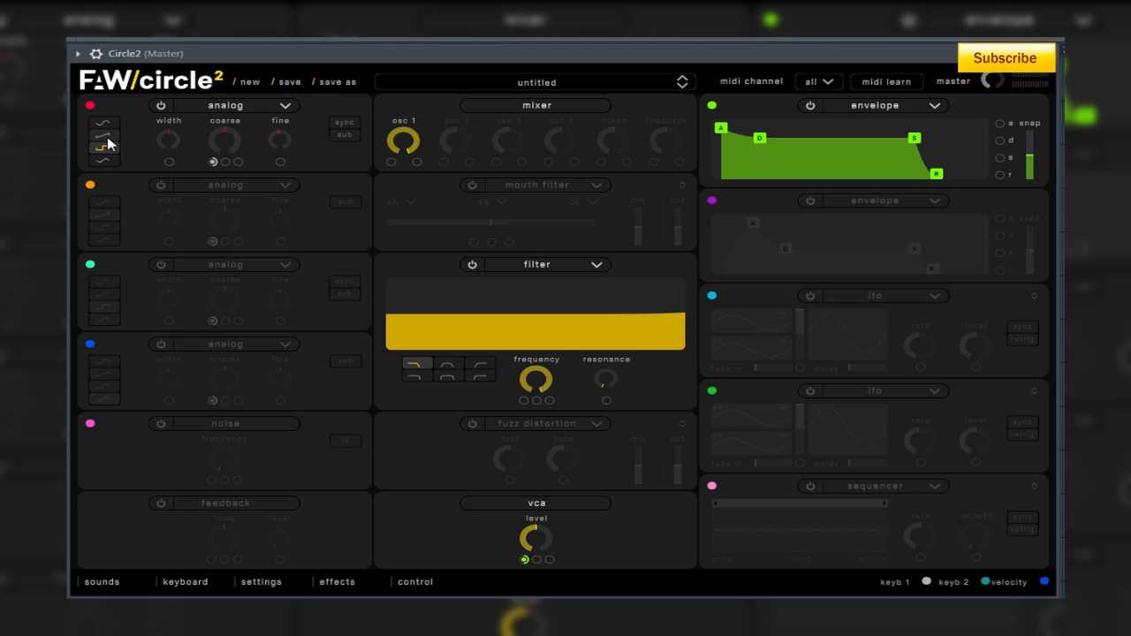
left_click(110, 160)
left_click_drag(207, 157, 233, 144)
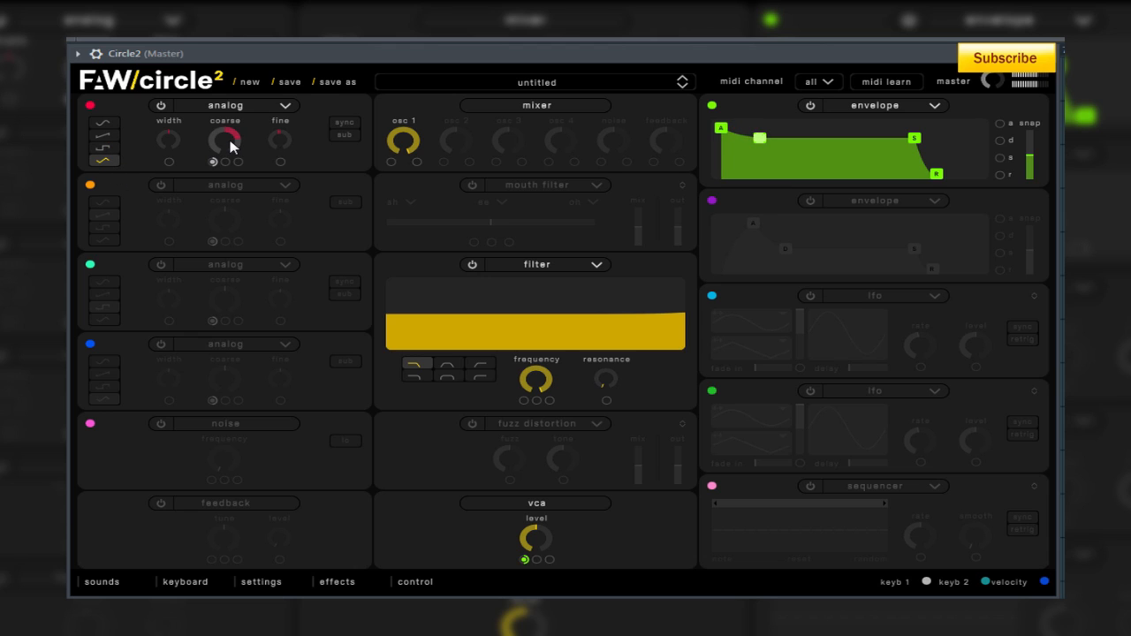
double_click(230, 142)
- Change oscillator 1 to a wavetable oscillator and choose dakar as its first wave
left_click(229, 109)
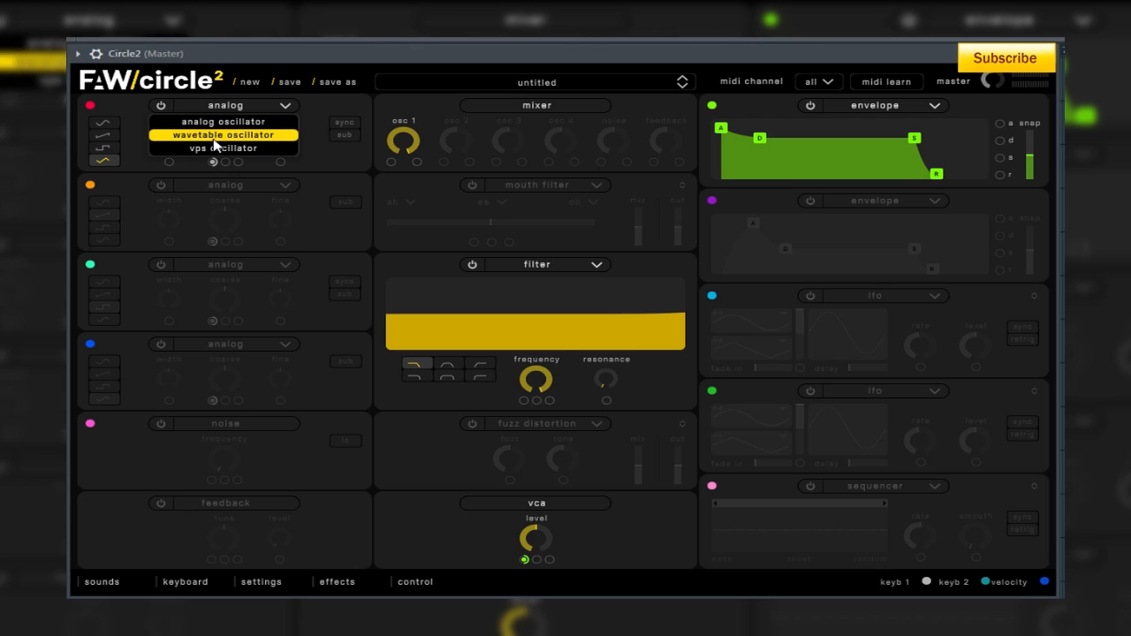
left_click(221, 133)
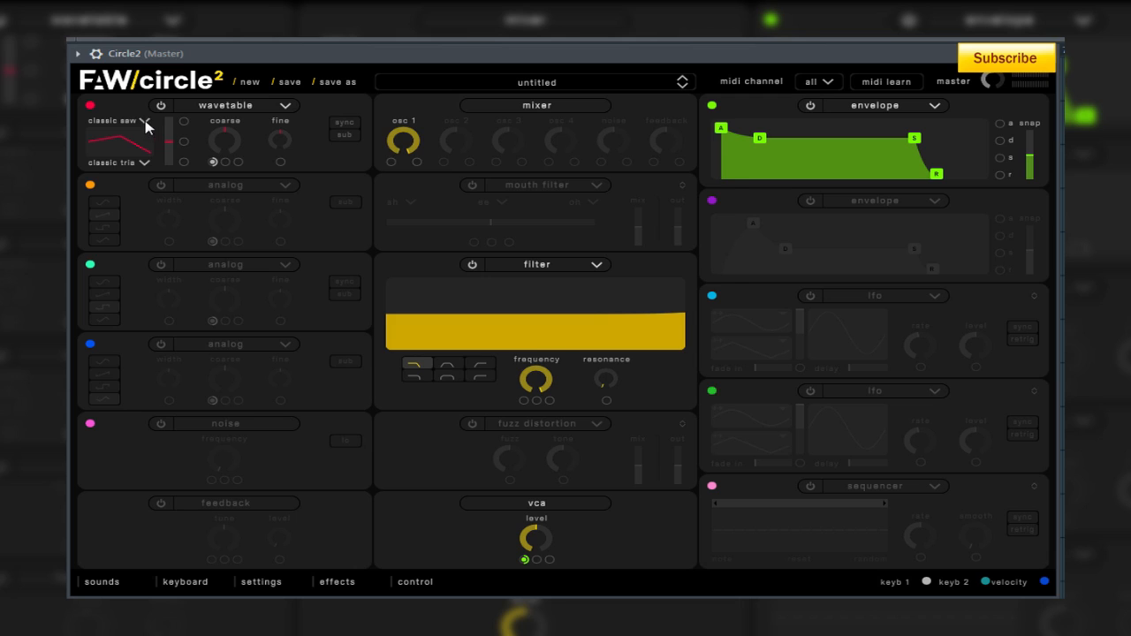
left_click(147, 133)
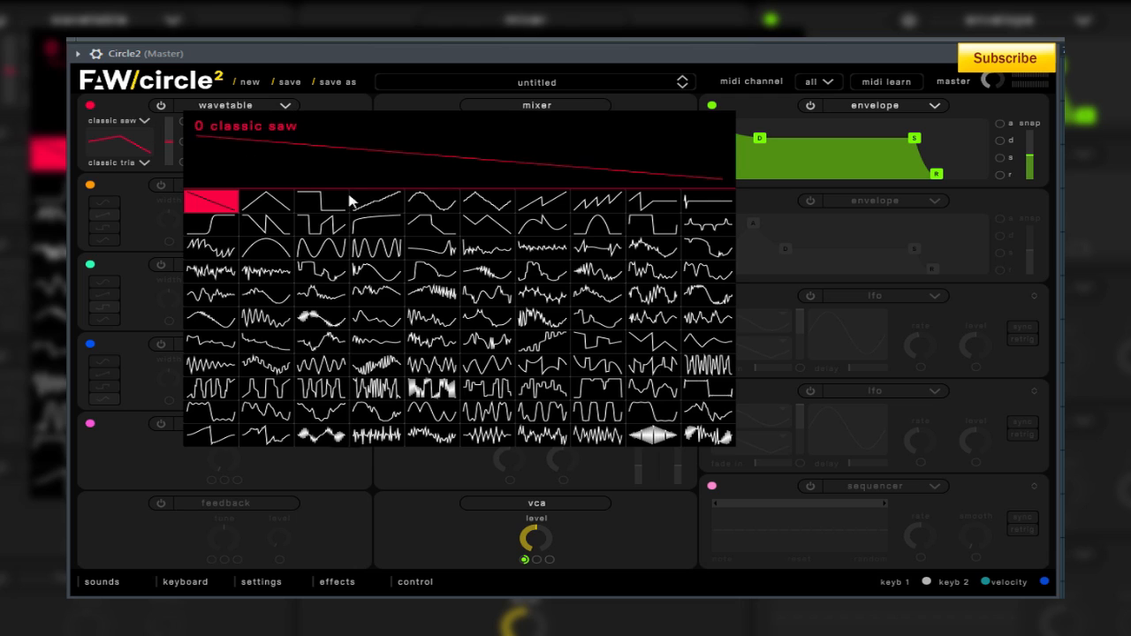
left_click(491, 294)
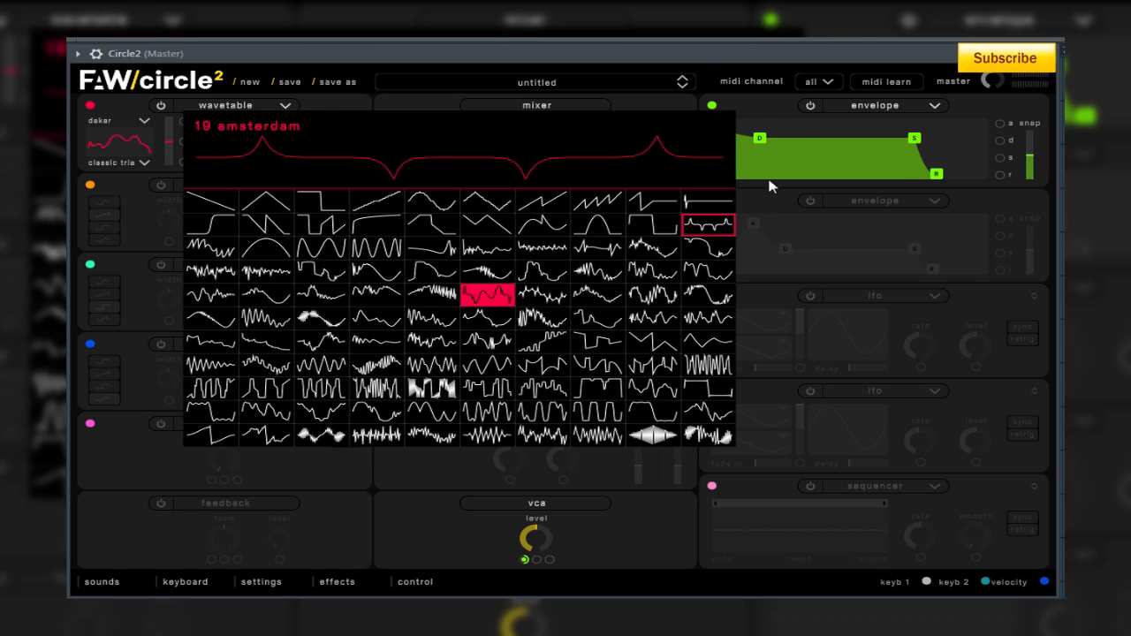
left_click(698, 64)
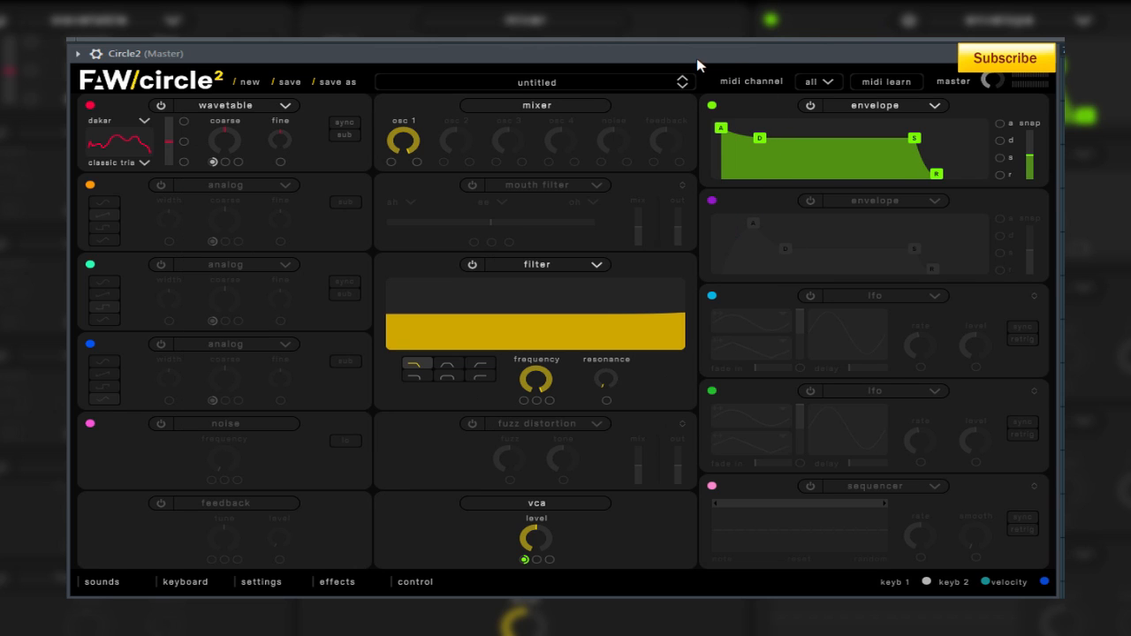
- Choose new delhi as the second wave of oscillator 1's wavetable
left_click(146, 164)
left_click(421, 436)
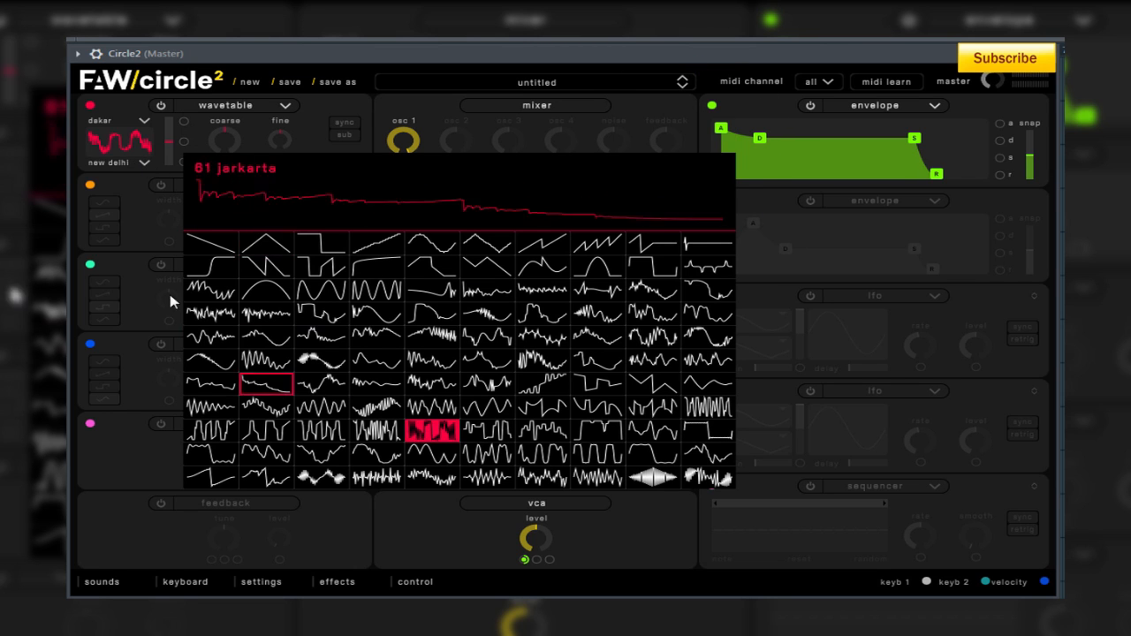
left_click(138, 189)
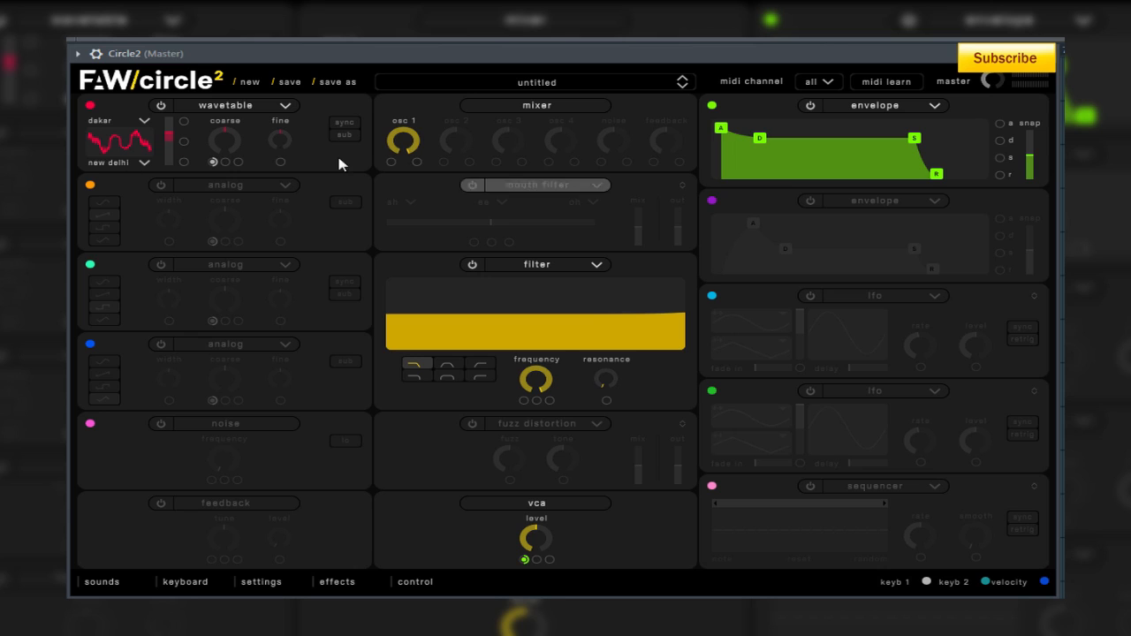
- Change oscillator 1 to a vps oscillator and adjust its horizontal and vertical amounts
left_click(270, 110)
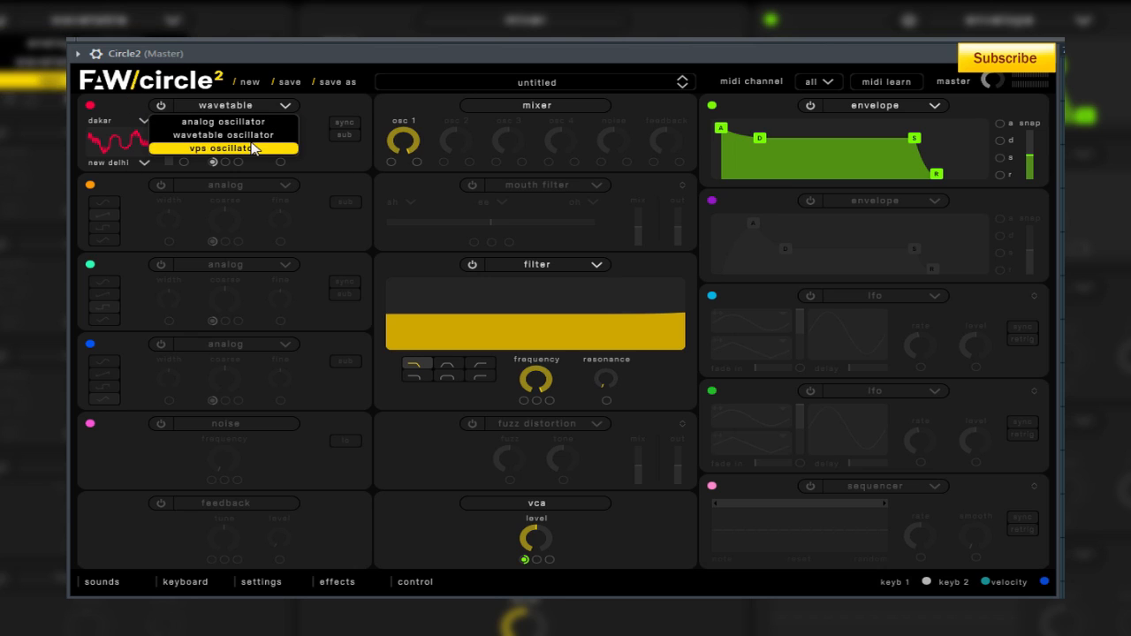
left_click(254, 149)
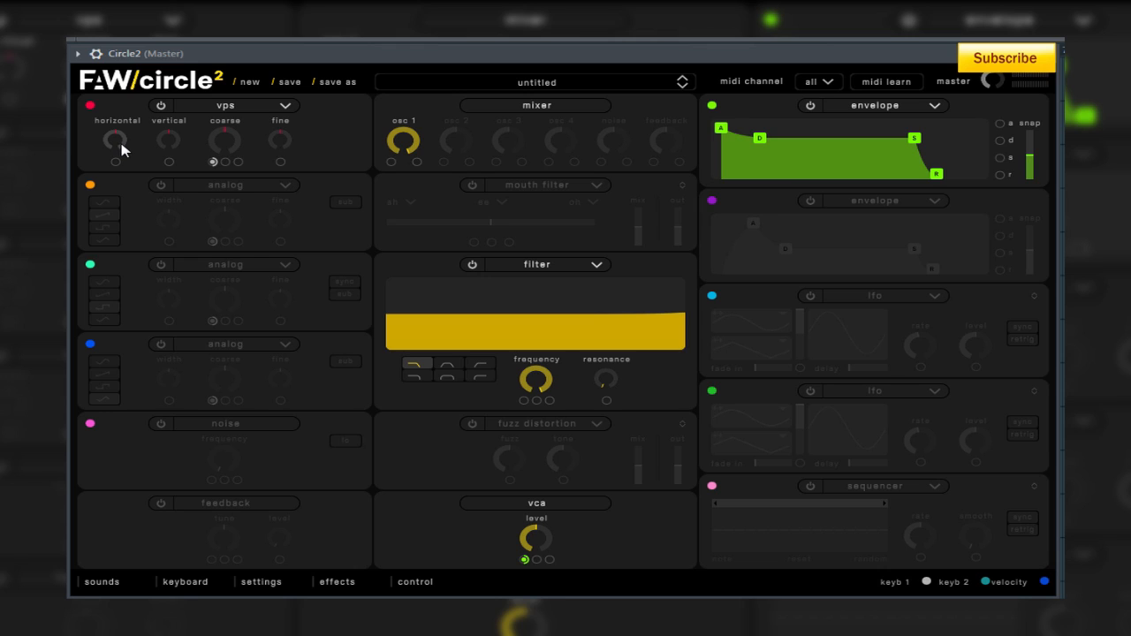
scroll(121, 143, "down", 5)
scroll(172, 140, "up", 3)
- Turn on oscillators 2, 3 and 4 and turn off oscillator 1
left_click(160, 185)
left_click(162, 265)
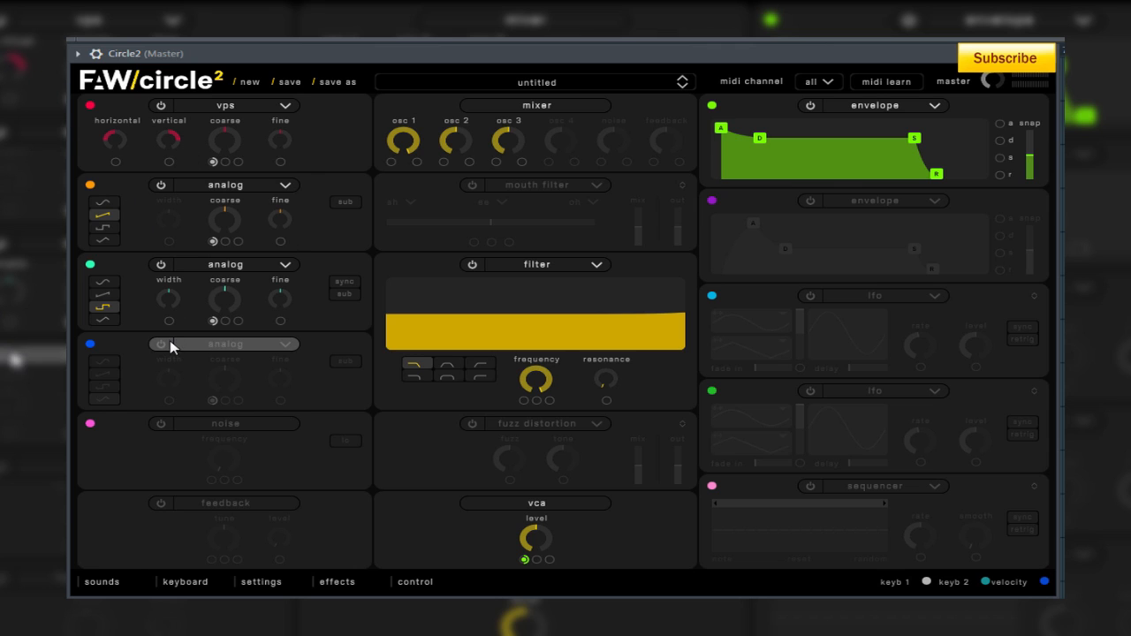
left_click(163, 345)
left_click(161, 105)
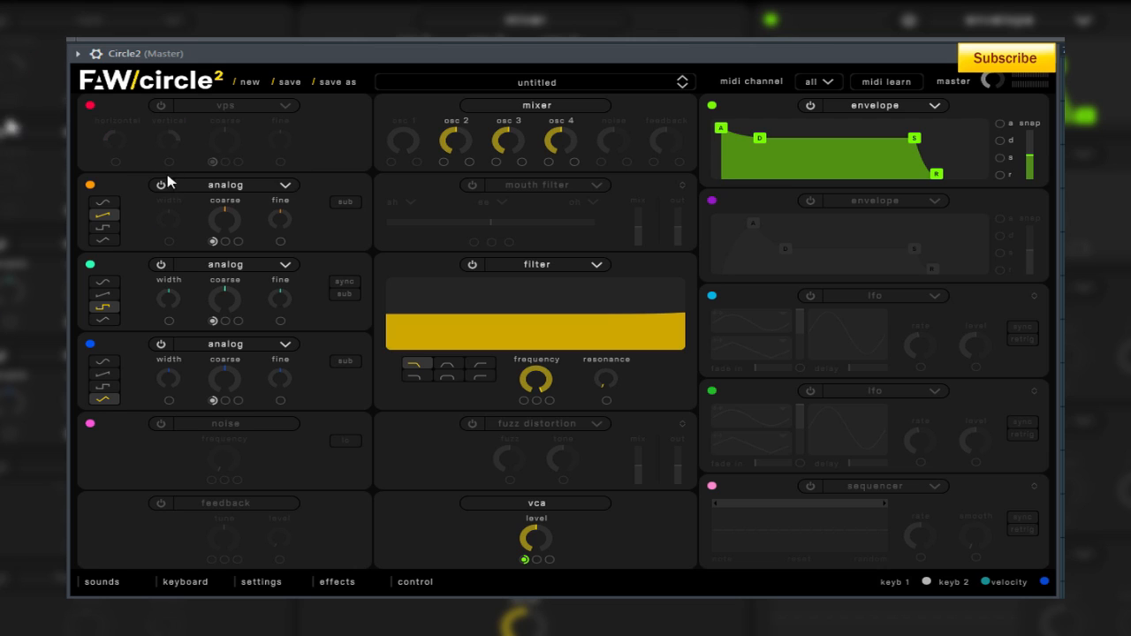
- Turn off oscillators 2, 3 and 4 and turn oscillator 1 back on
left_click(160, 184)
left_click(162, 265)
left_click(160, 345)
left_click(160, 106)
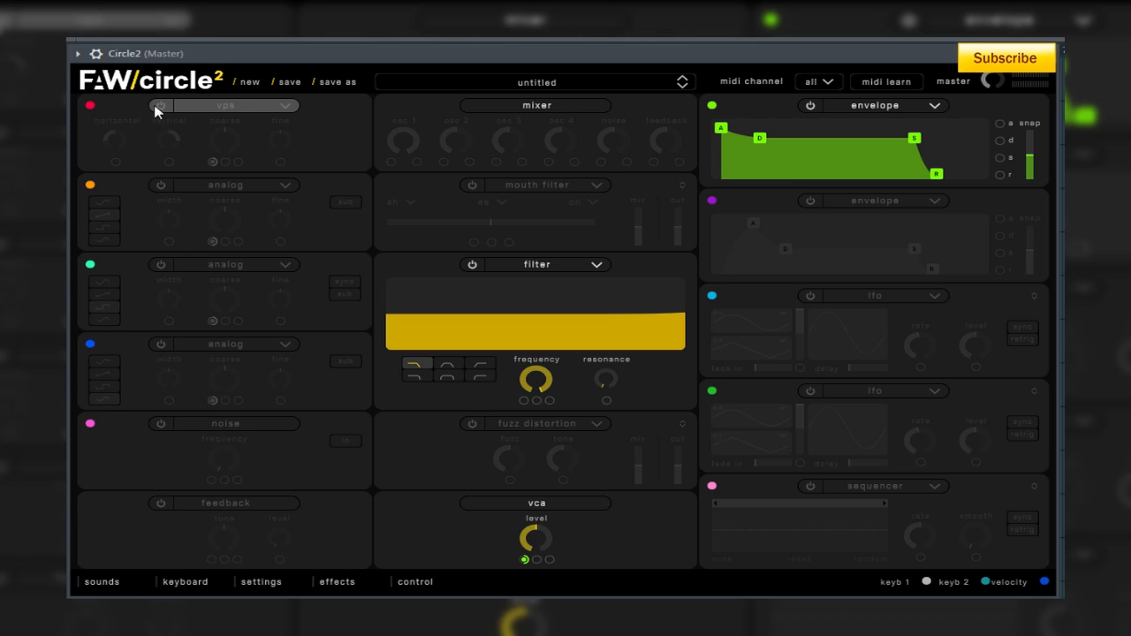
- Switch oscillator 1 to wavetable and back to analog, selecting the sine waveform
left_click(223, 106)
left_click(224, 135)
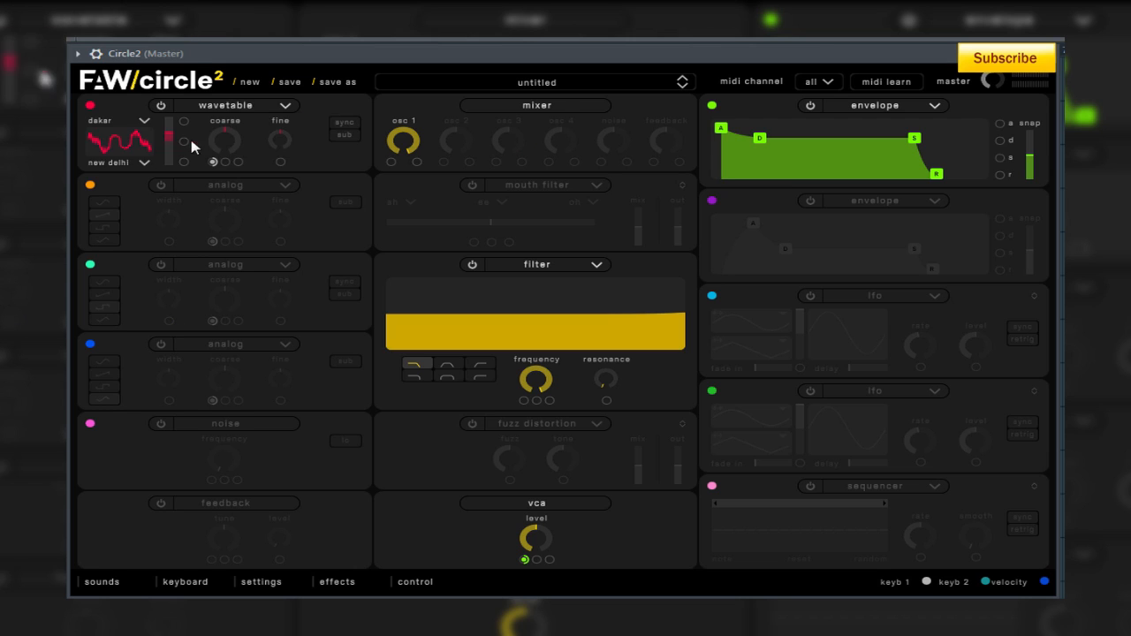
left_click(224, 106)
left_click(224, 121)
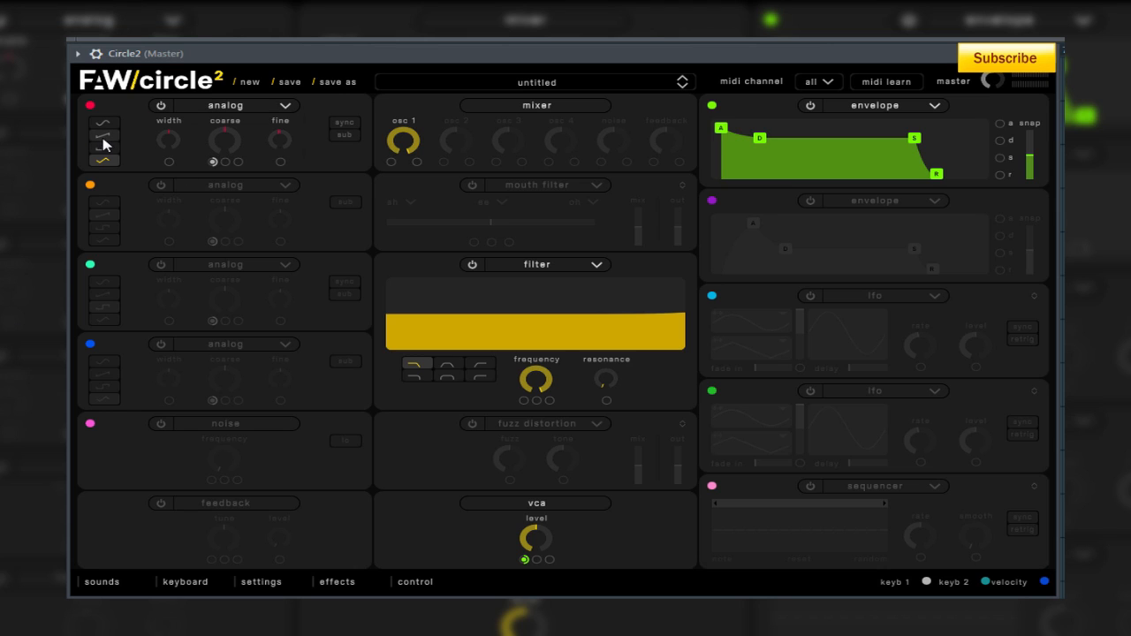
left_click(103, 124)
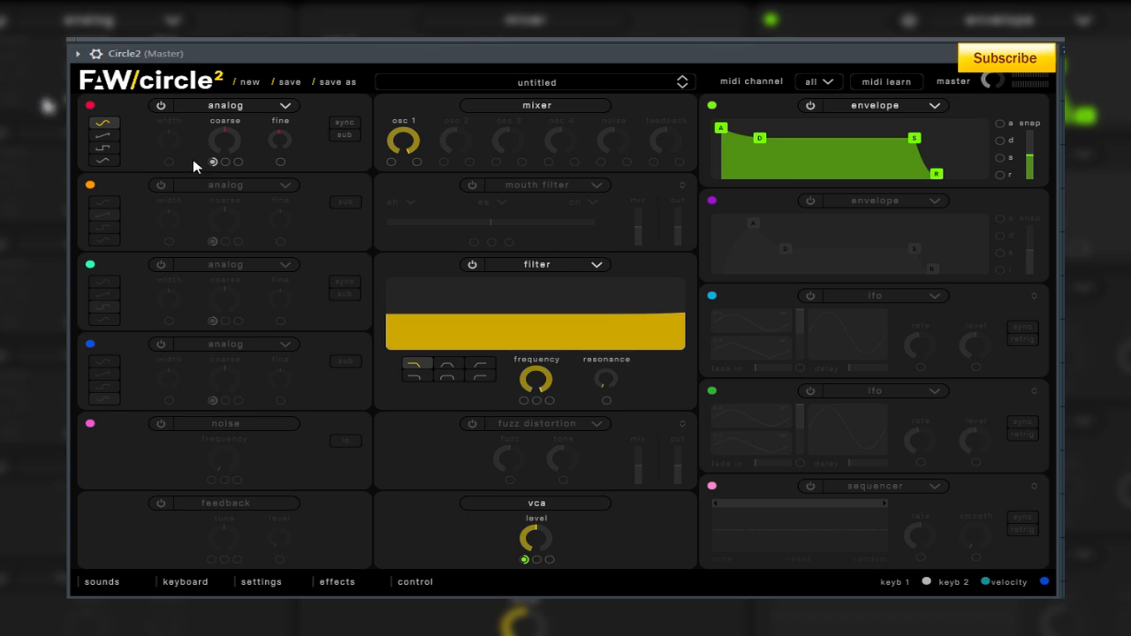
- Turn oscillators 2, 3 and 4 on and back off, leaving only oscillator 1 running
left_click(159, 186)
left_click(161, 264)
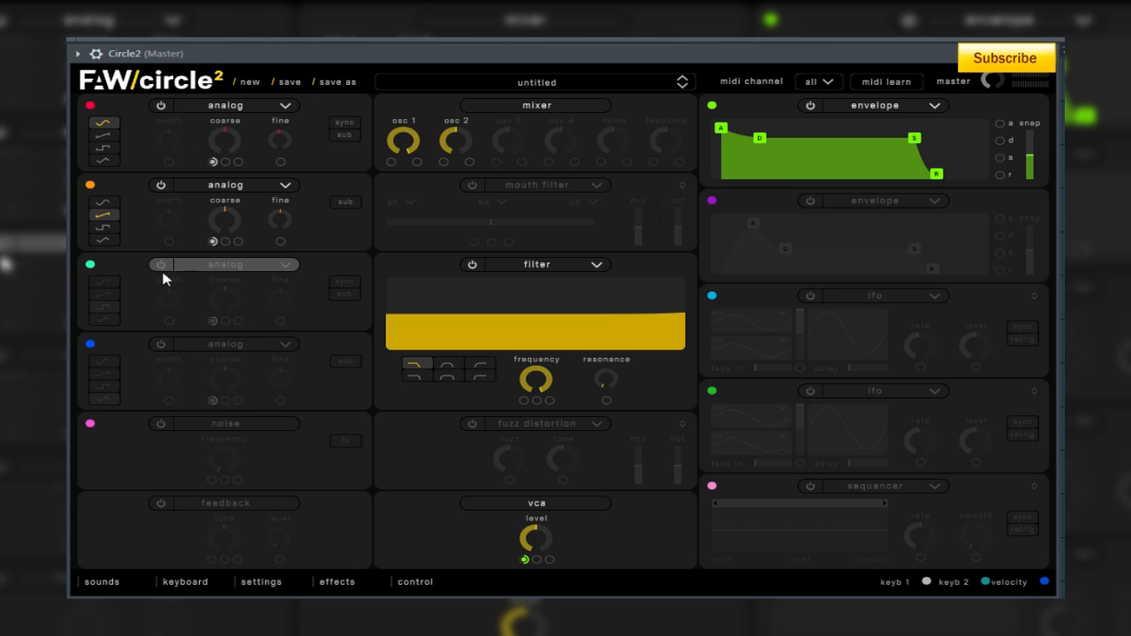
left_click(161, 343)
left_click(159, 185)
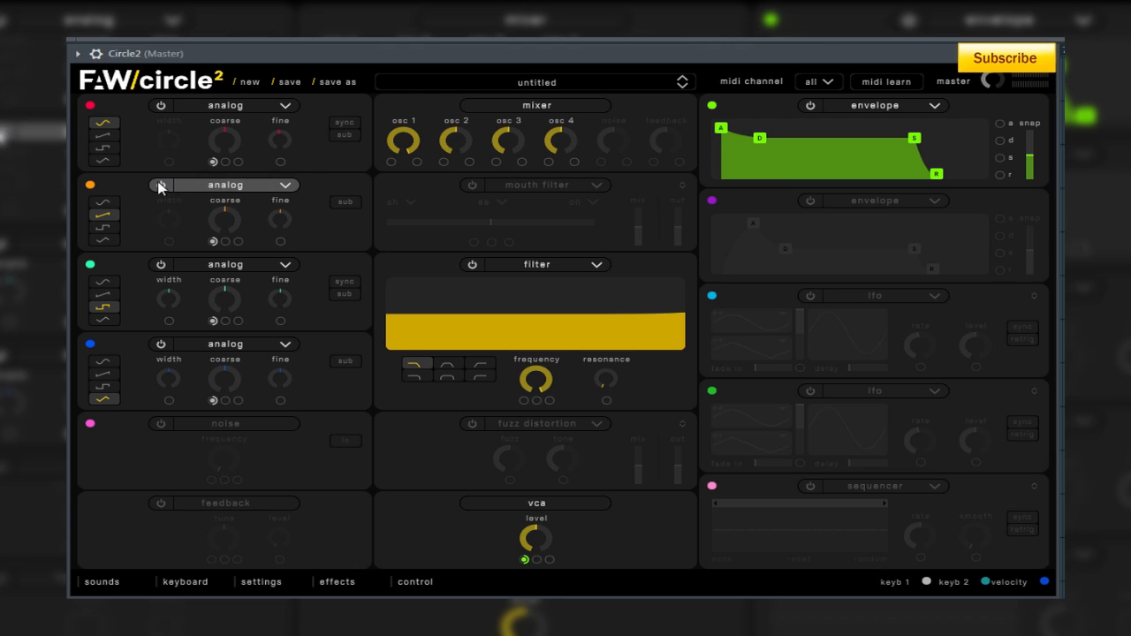
left_click(162, 264)
left_click(161, 343)
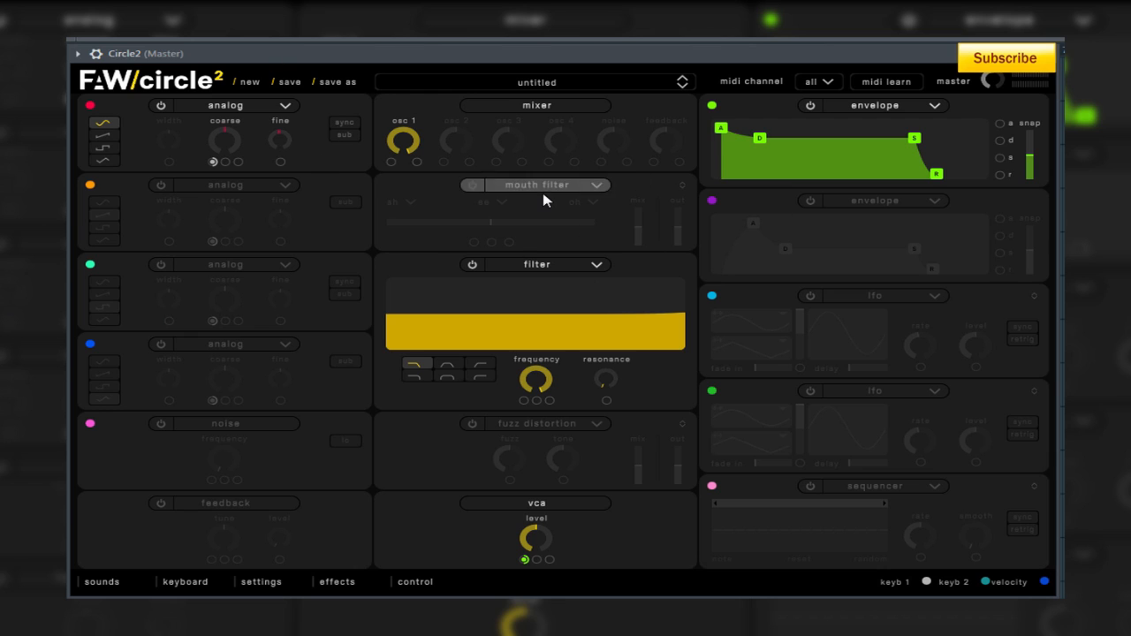
- Turn on the mouth filter effect and change oscillator 1 to a wavetable oscillator
left_click(473, 185)
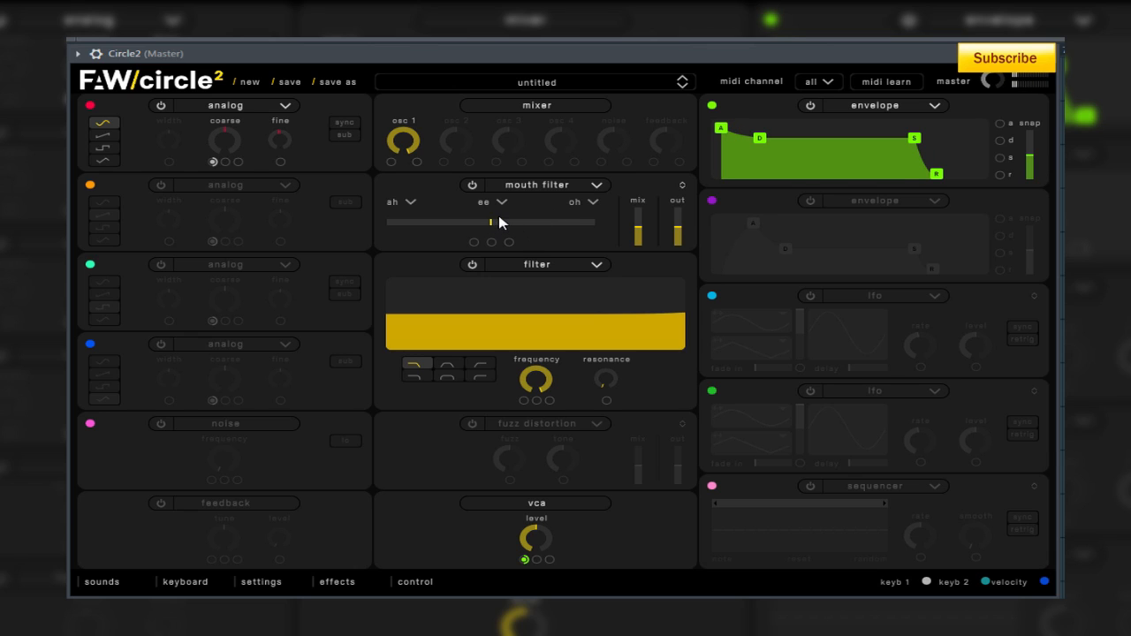
left_click(225, 105)
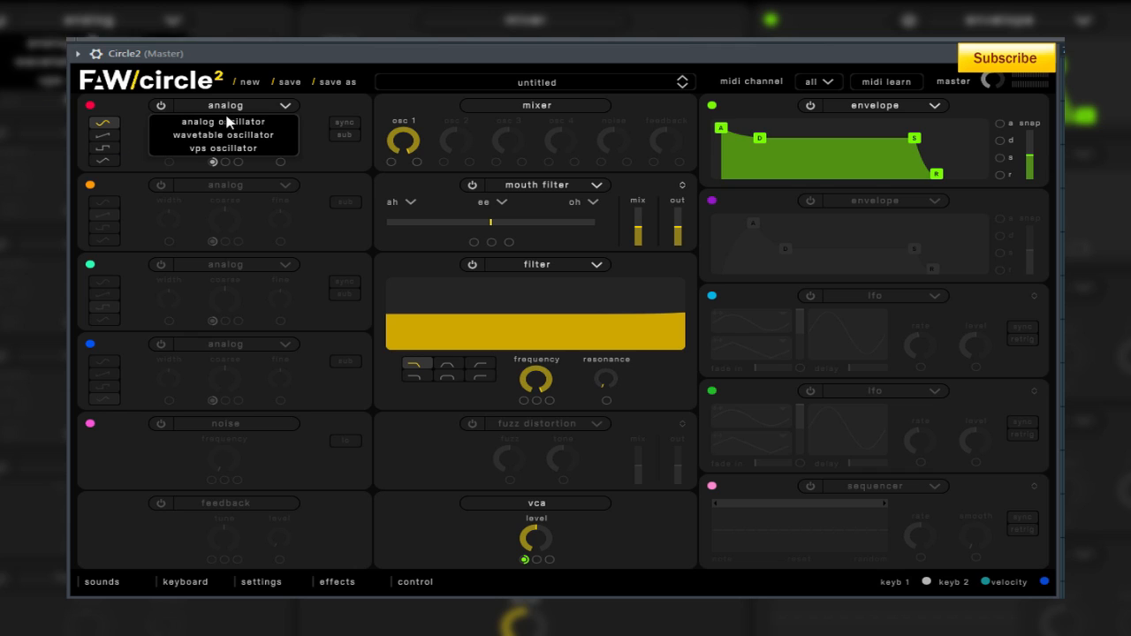
left_click(223, 139)
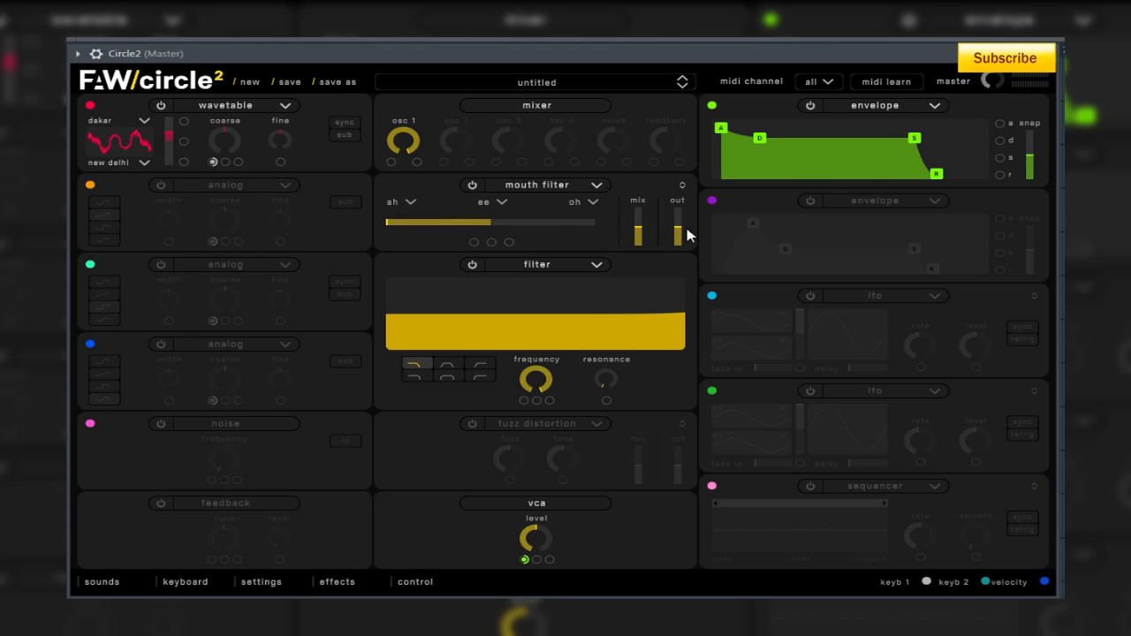
- Raise the mouth filter's output to maximum, set its mix to about 27 % and sweep its vowel position
left_click_drag(677, 227, 677, 209)
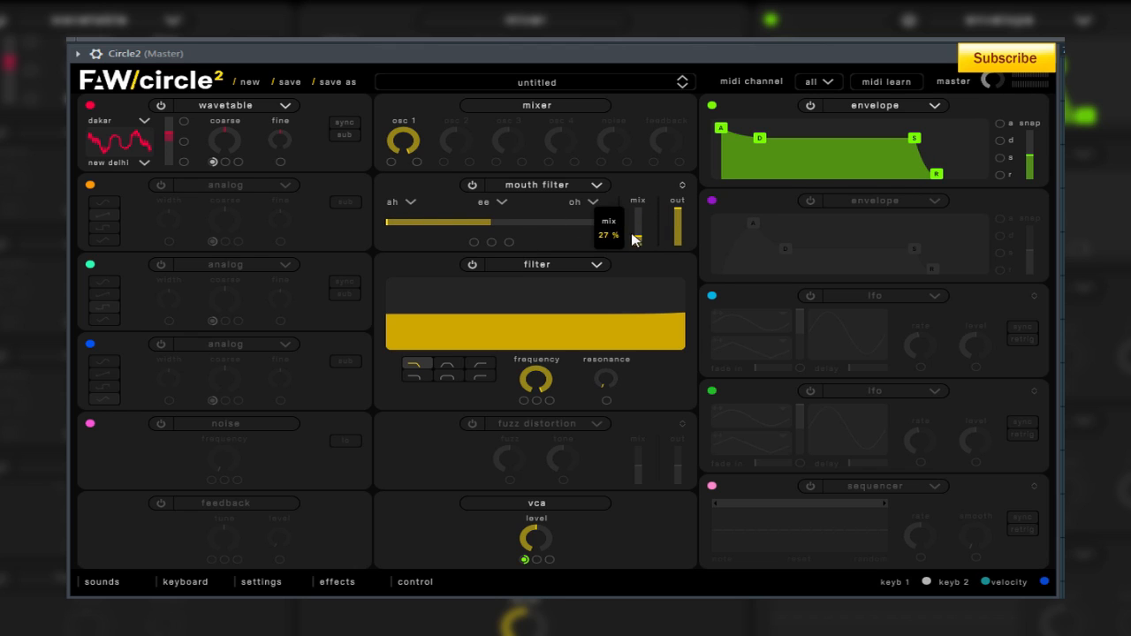
mouse_move(426, 221)
left_mouse_down()
mouse_move(495, 222)
mouse_move(441, 222)
left_mouse_up()
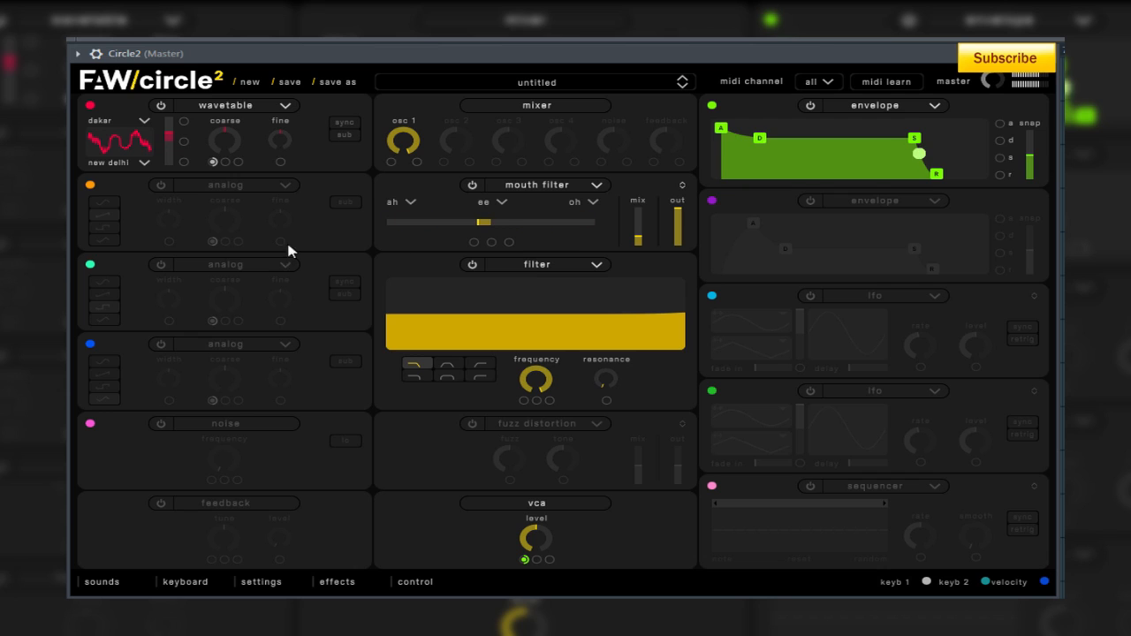
- Switch the mouth filter slot to fuzz distortion and on to parametric eq, trying its band points
left_click(548, 191)
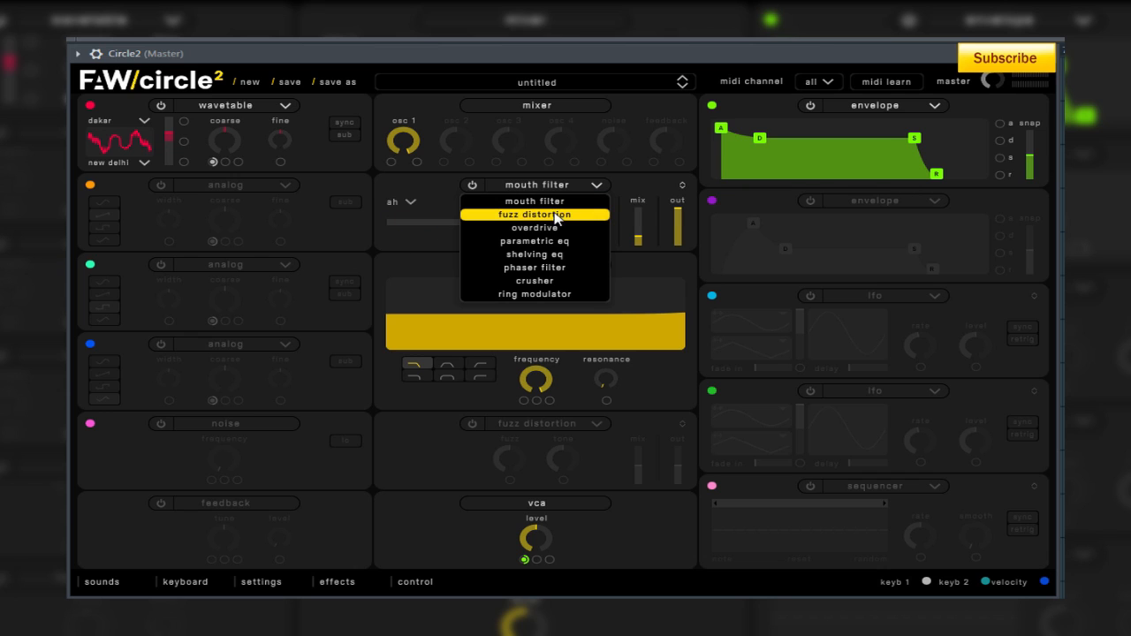
left_click(499, 216)
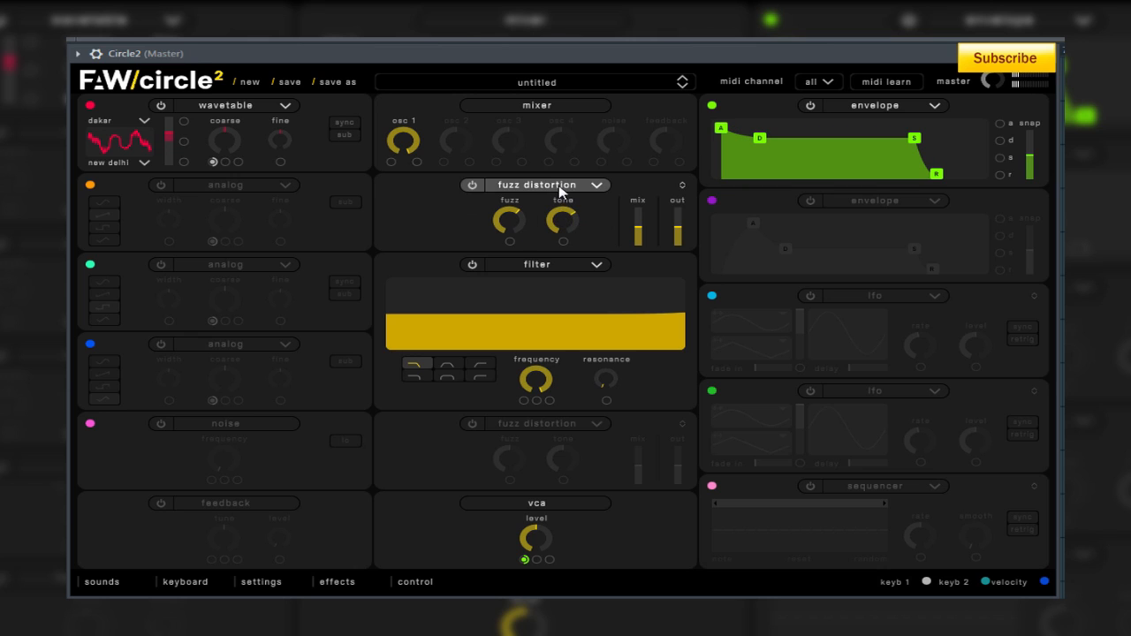
left_click(497, 188)
left_click(563, 244)
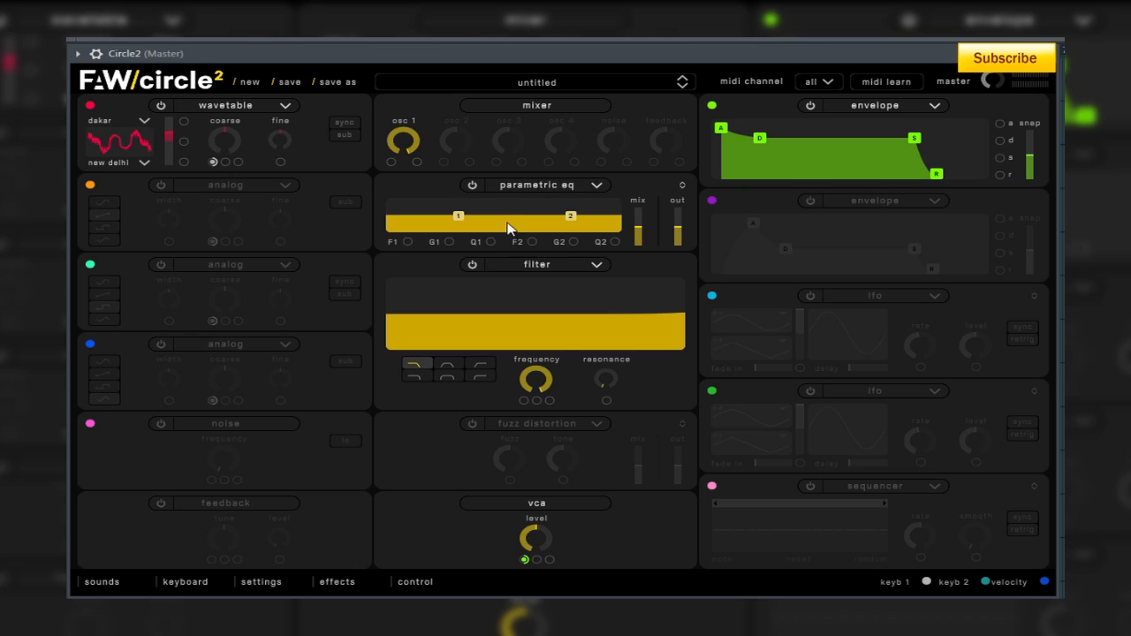
left_click_drag(458, 216, 571, 212)
- Switch the upper effect slot to shelving eq and move its two shelf points up toward the low frequencies
left_click(565, 185)
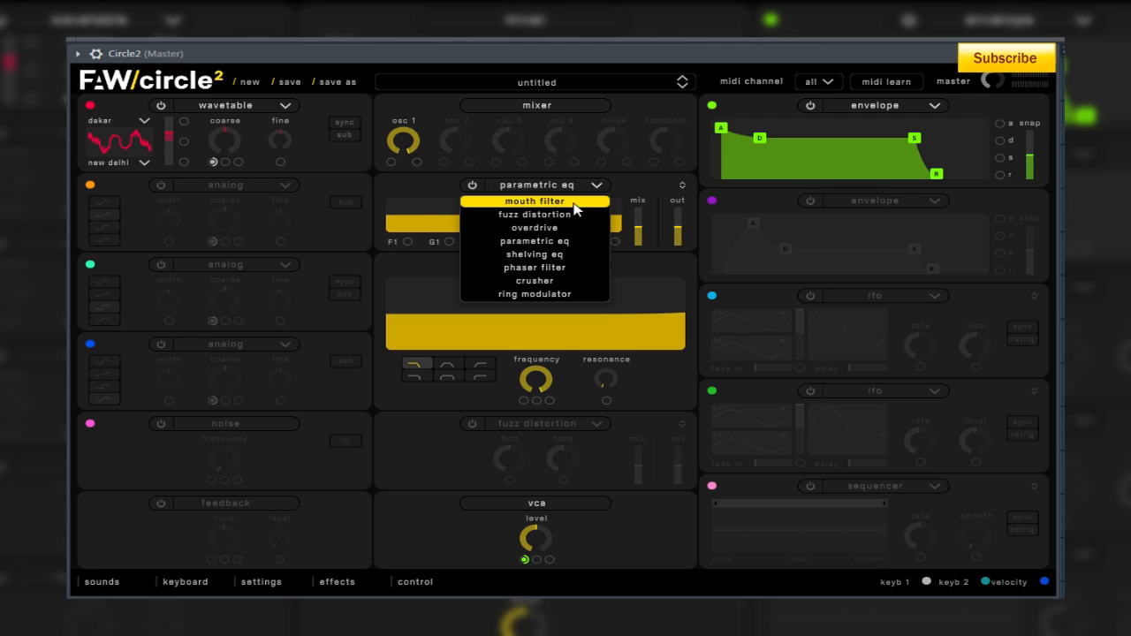
left_click(550, 256)
left_click_drag(498, 217, 431, 205)
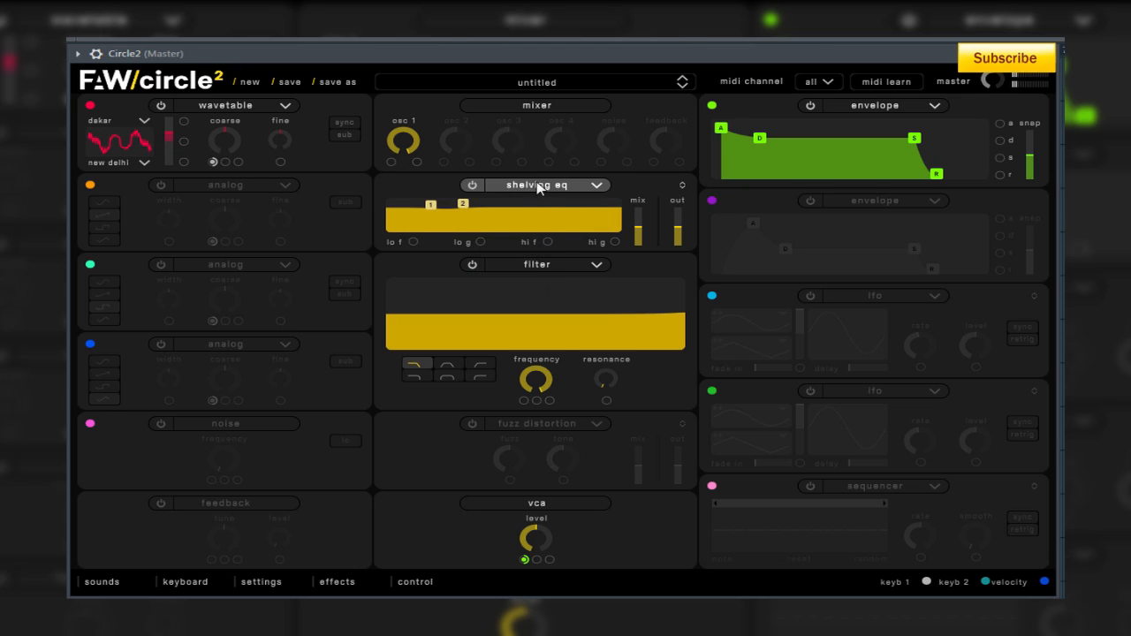
- Return the upper effect slot to parametric eq and reshape the curve with band points 1 and 2
left_click(538, 185)
left_click(522, 250)
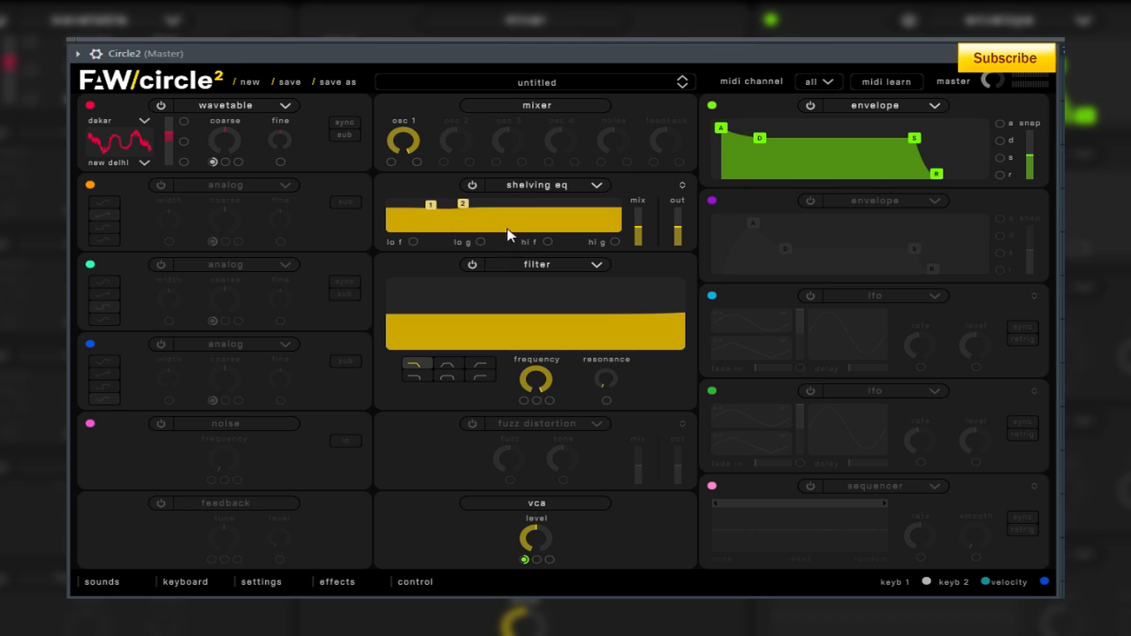
left_click(585, 187)
left_click(555, 241)
left_click_drag(495, 221, 464, 198)
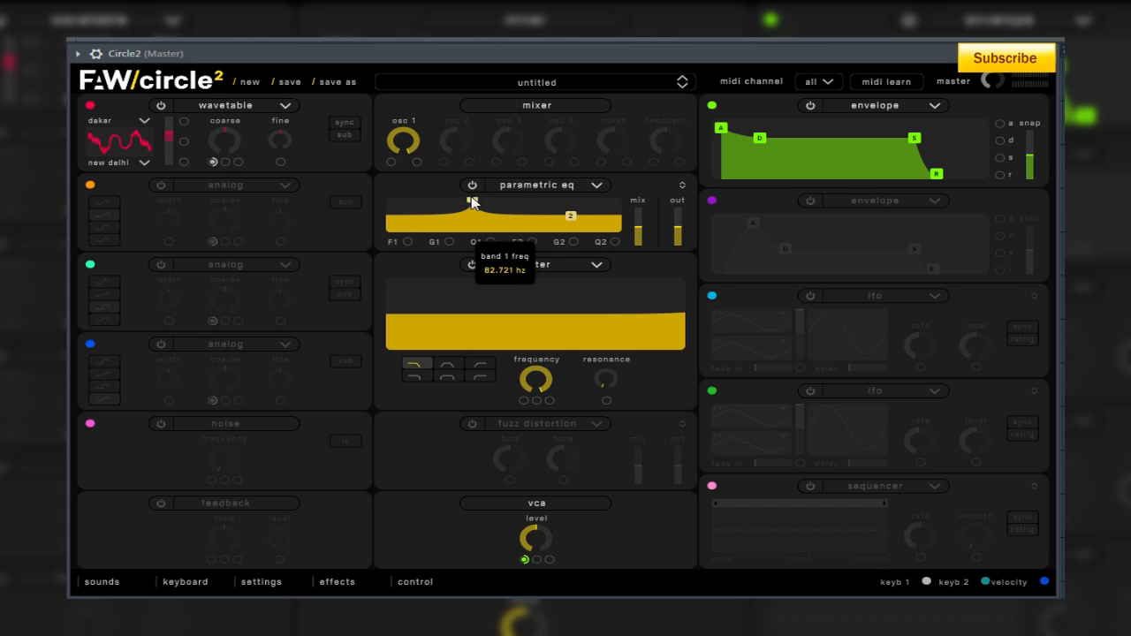
mouse_move(571, 217)
left_mouse_down()
mouse_move(539, 219)
mouse_move(581, 212)
left_mouse_up()
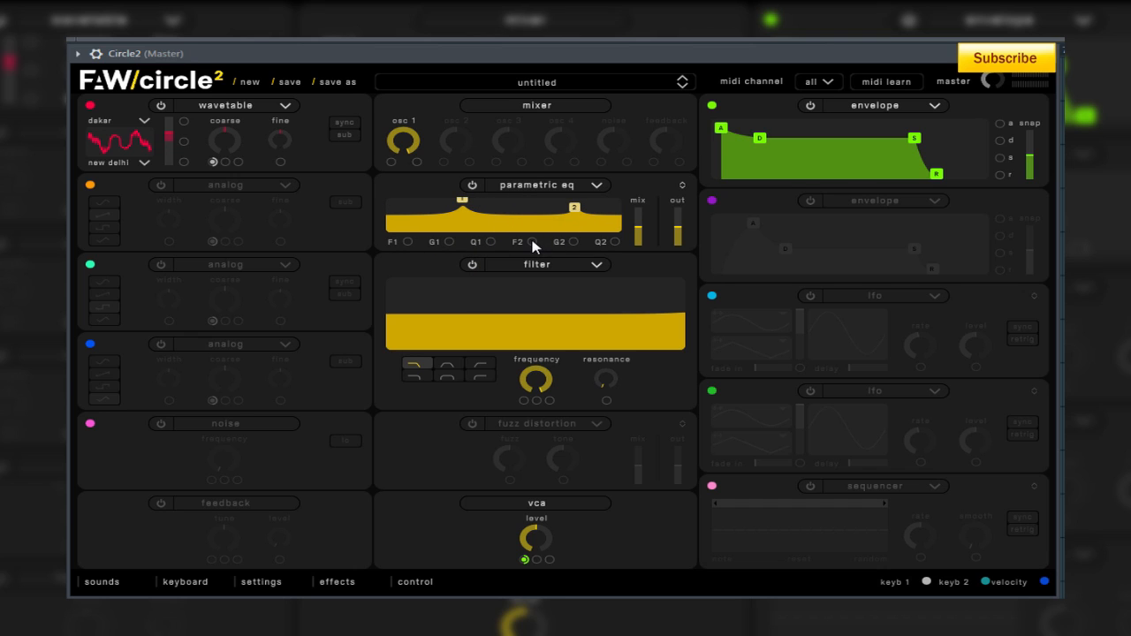
left_click_drag(464, 208, 535, 226)
- Try the phaser filter in the upper effect slot, and replace it with the crusher, raising its crush and rate
left_click(539, 185)
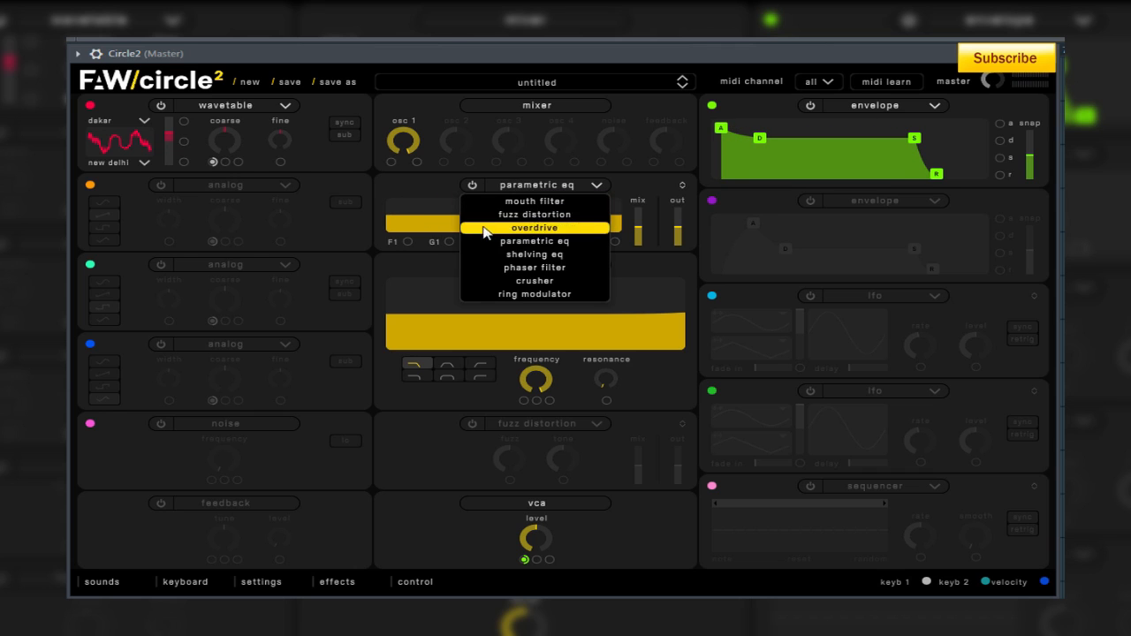
left_click(556, 268)
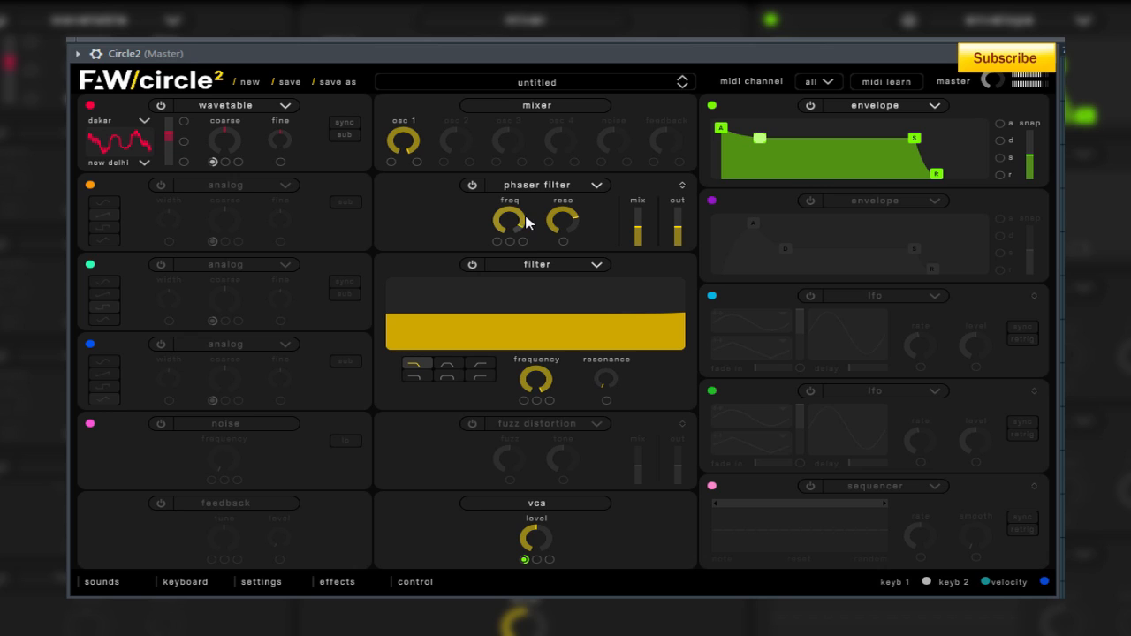
left_click(546, 187)
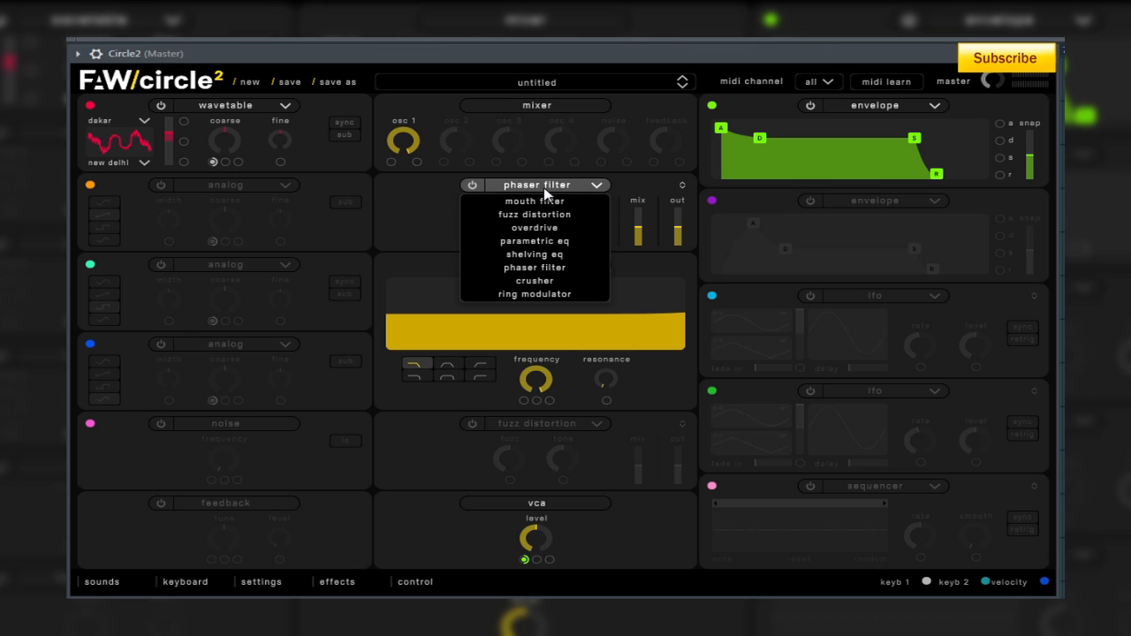
left_click(568, 282)
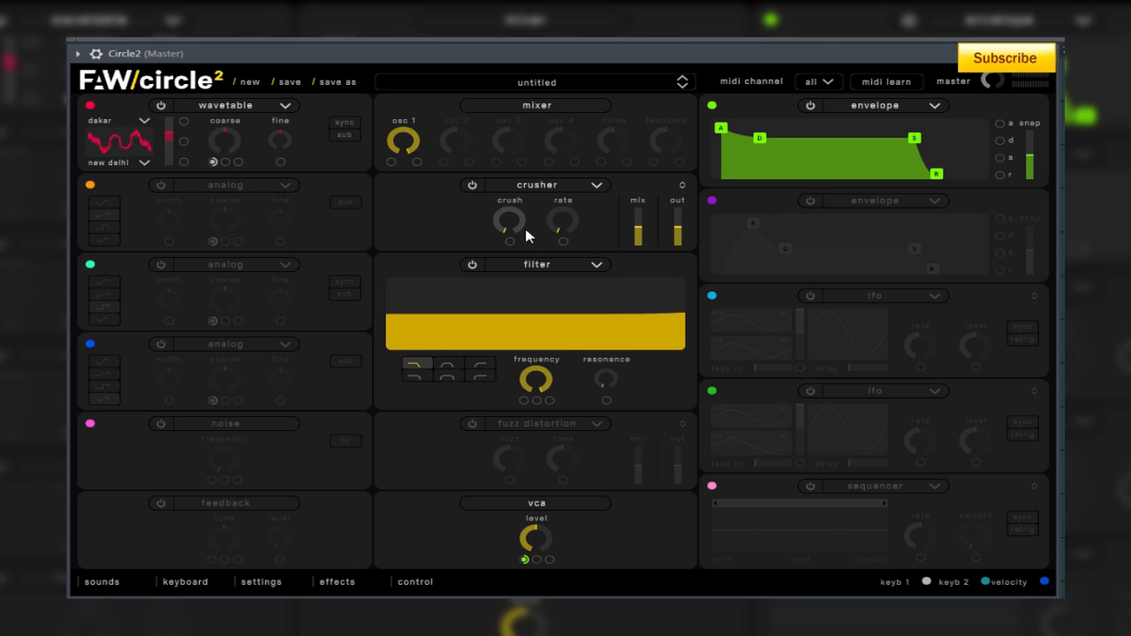
left_click_drag(517, 230, 519, 217)
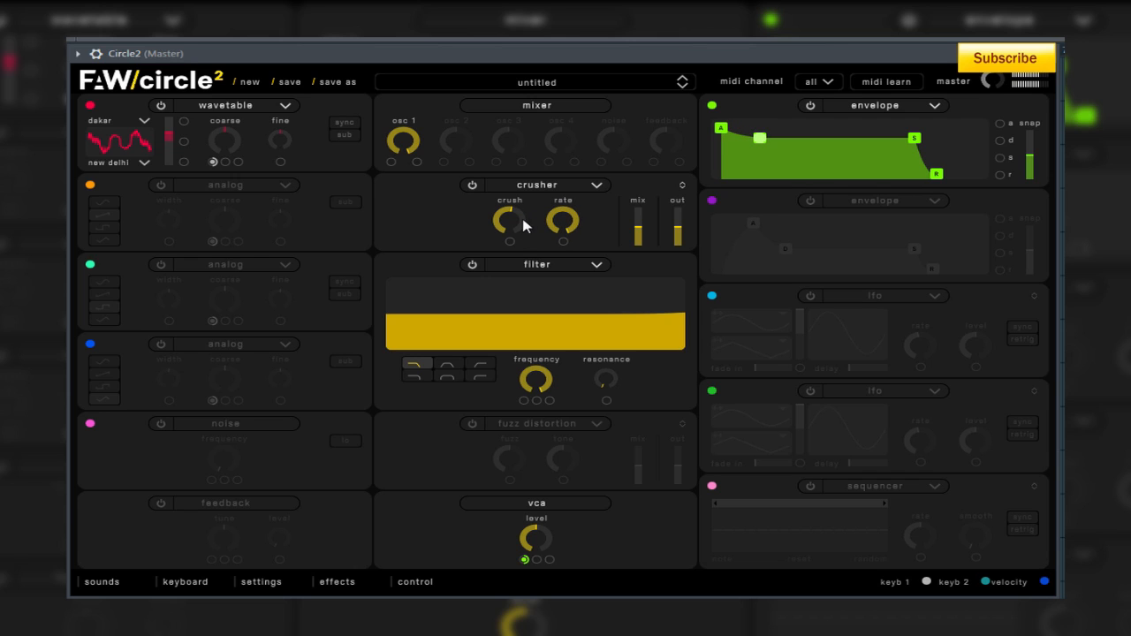
- Try the ring modulator in the upper effect slot with adjusted freq and output, and switch back to the mouth filter
left_click(531, 184)
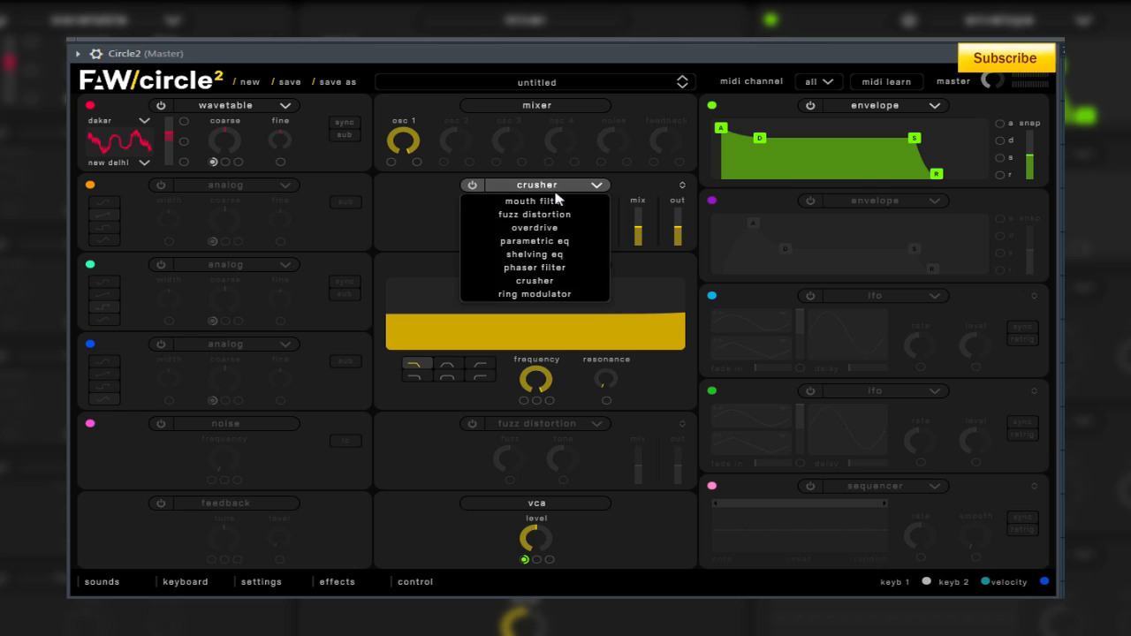
left_click(530, 293)
left_click_drag(521, 232, 518, 221)
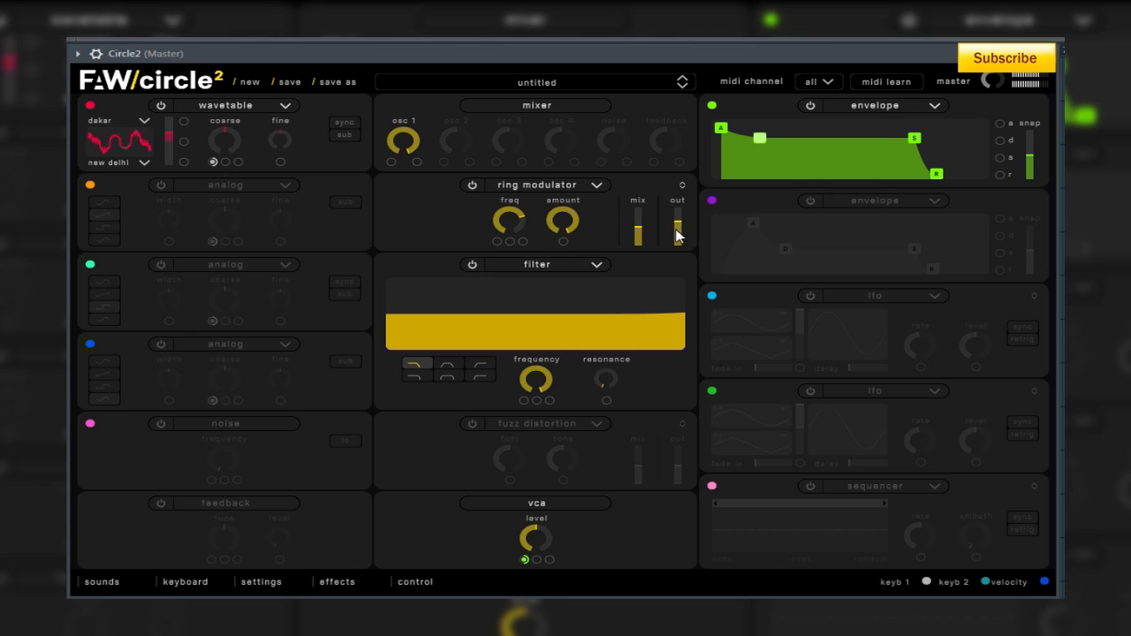
left_click(487, 186)
left_click(499, 197)
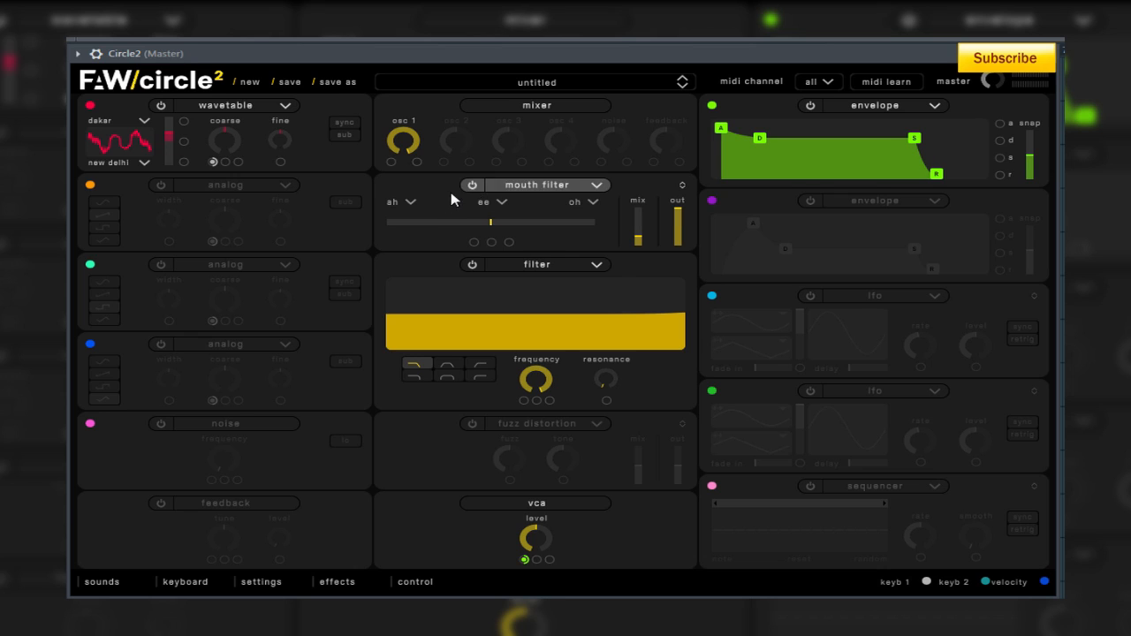
- Turn on the fuzz distortion slot below the filter, view its available effect types and turn it back off
left_click(472, 424)
left_click(531, 423)
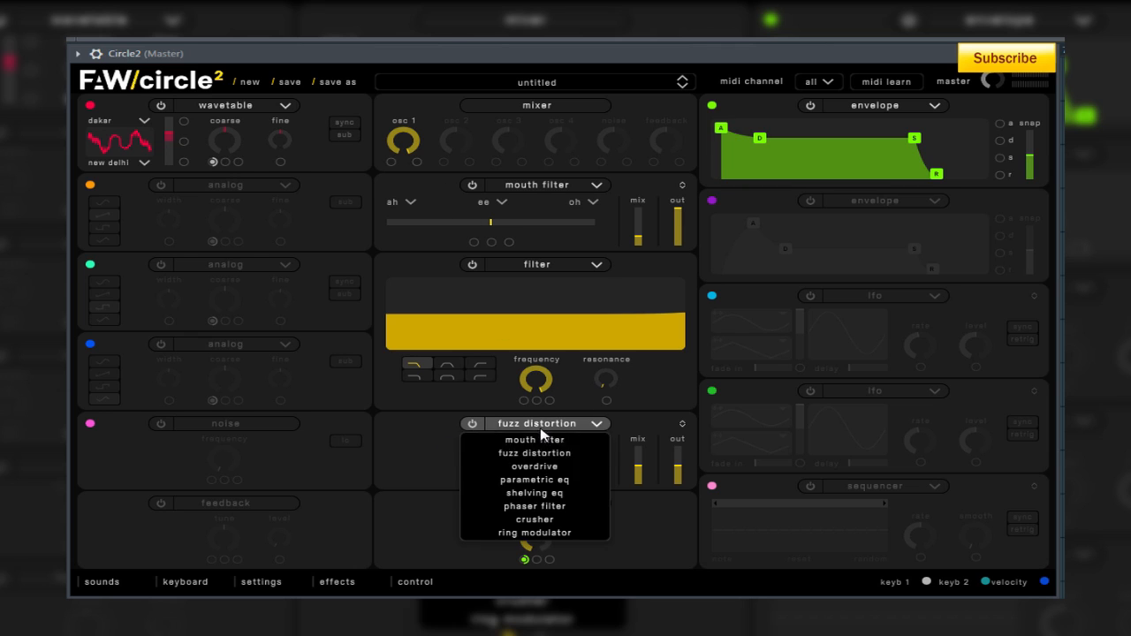
left_click(526, 207)
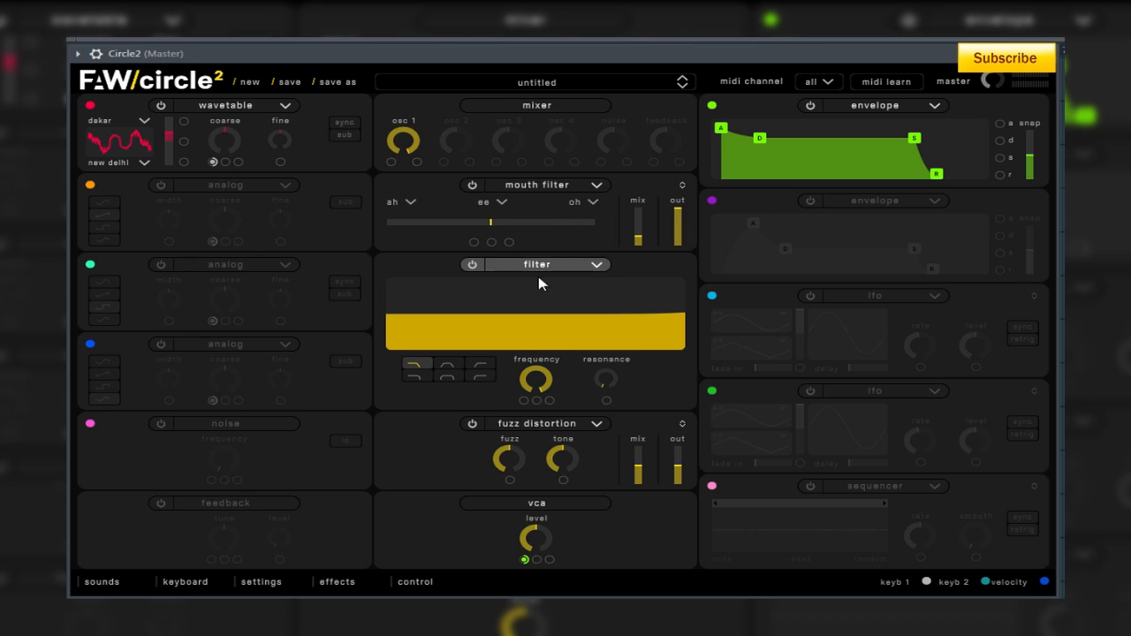
left_click(472, 424)
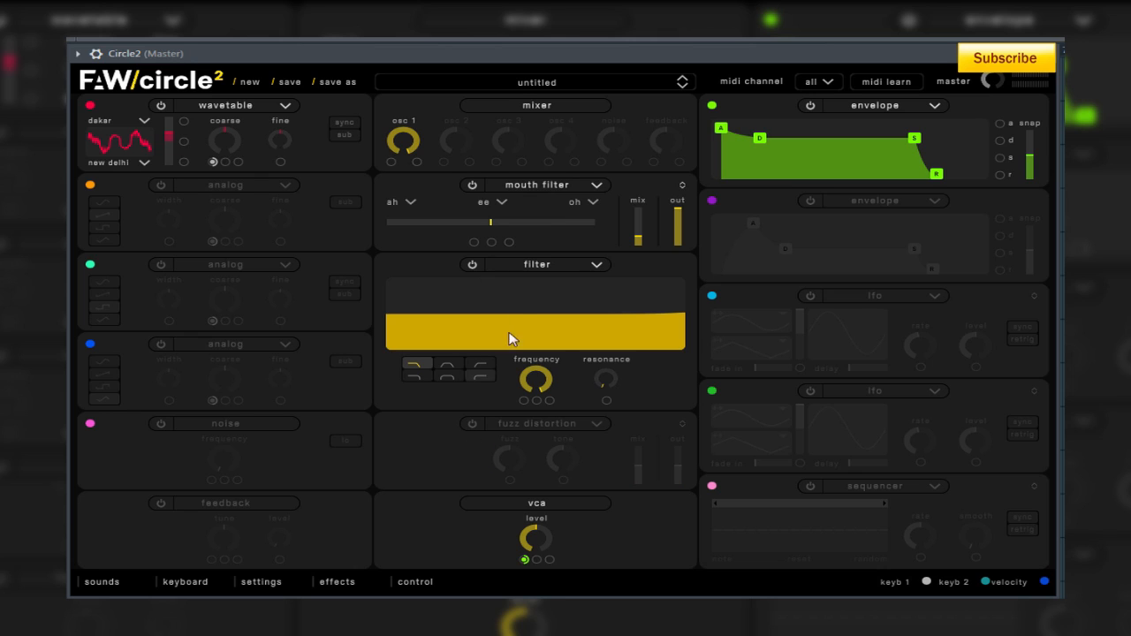
- Try the filter's second low-pass, first high-pass and second band-pass shapes while sweeping the frequency
left_click(427, 378)
left_click_drag(546, 384, 525, 367)
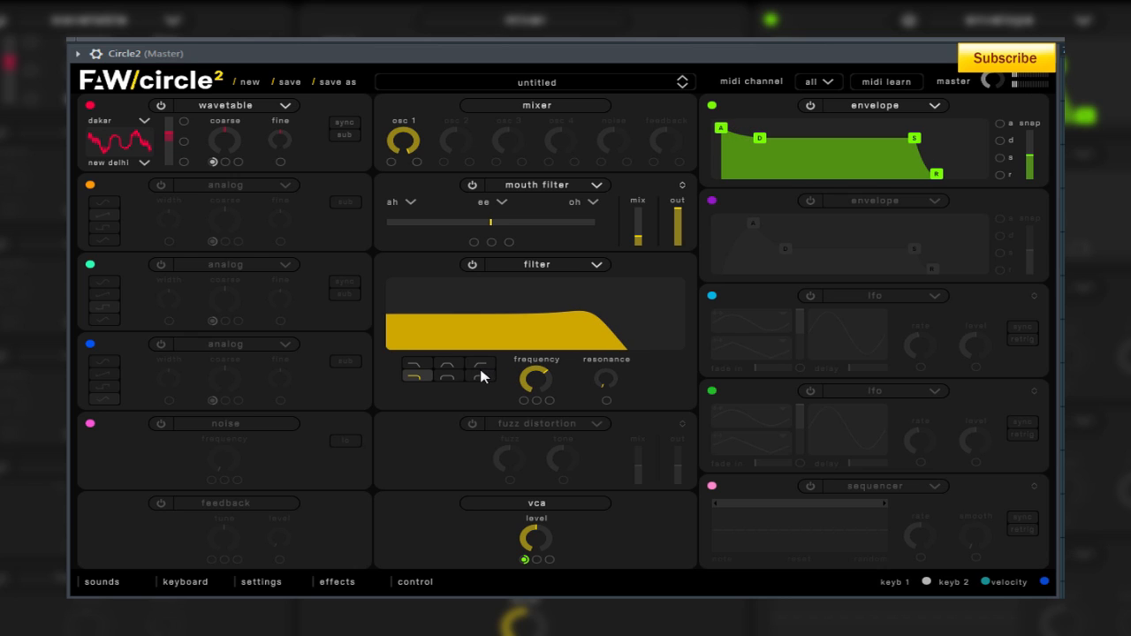
left_click(482, 368)
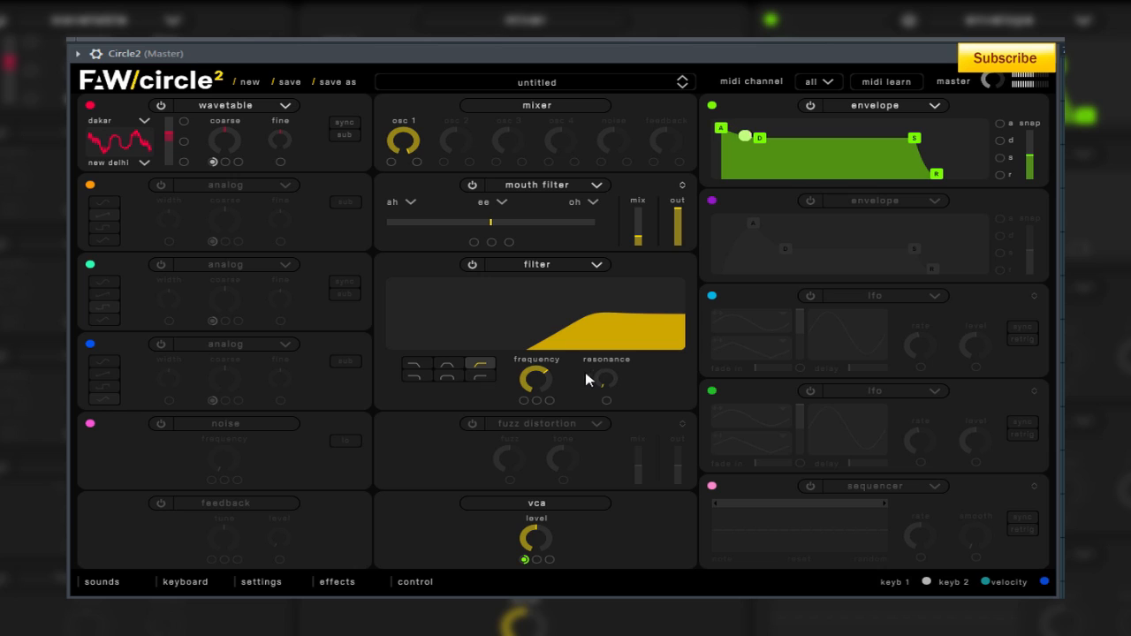
mouse_move(539, 380)
left_mouse_down()
mouse_move(522, 382)
mouse_move(548, 382)
left_mouse_up()
left_click(447, 377)
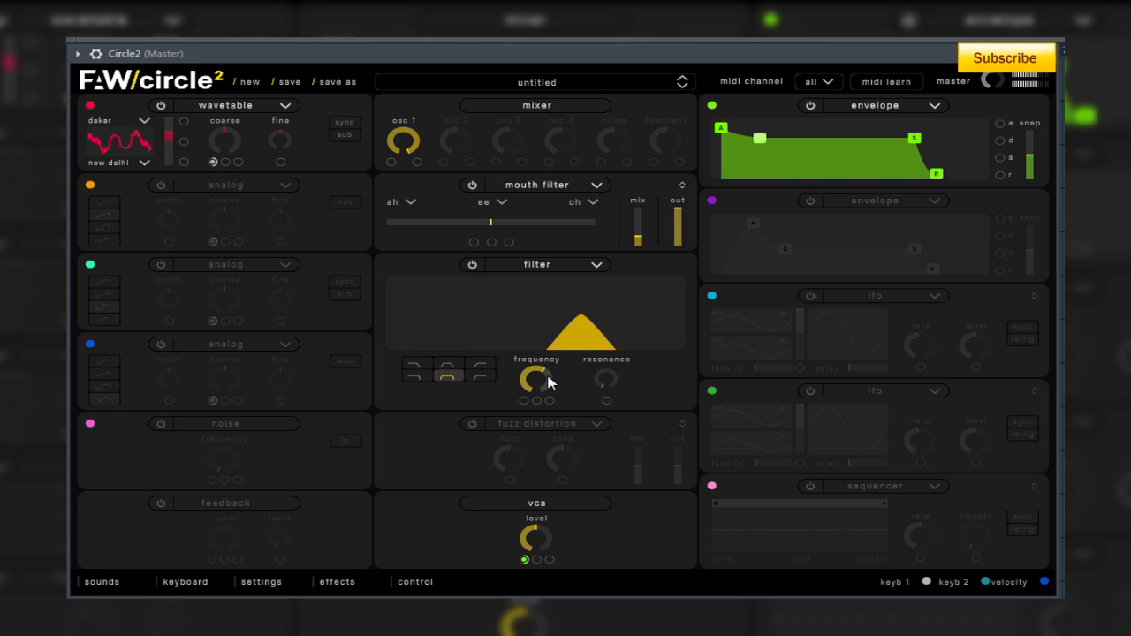
- Set the filter back to the first low-pass shape, raise its resonance and adjust the frequency
left_click(423, 378)
left_click(485, 370)
left_click(430, 371)
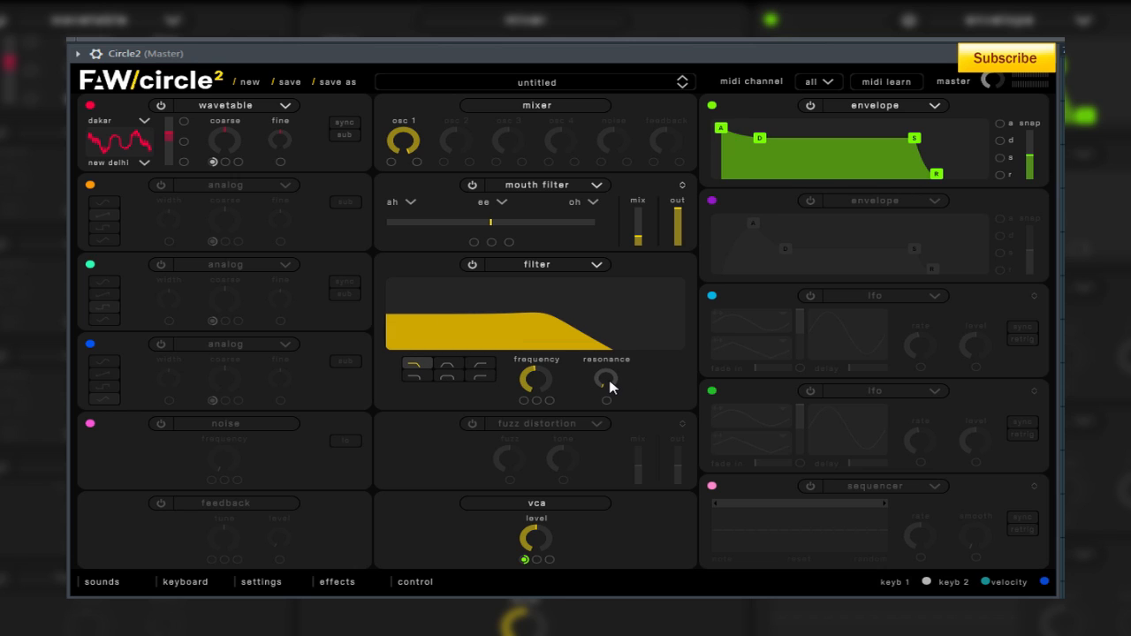
left_click_drag(610, 386, 610, 360)
left_click_drag(536, 378, 534, 380)
- Change the filter to a dual filter and adjust freq 1 and freq 2, keeping freq 1 lower than freq 2
left_click(530, 265)
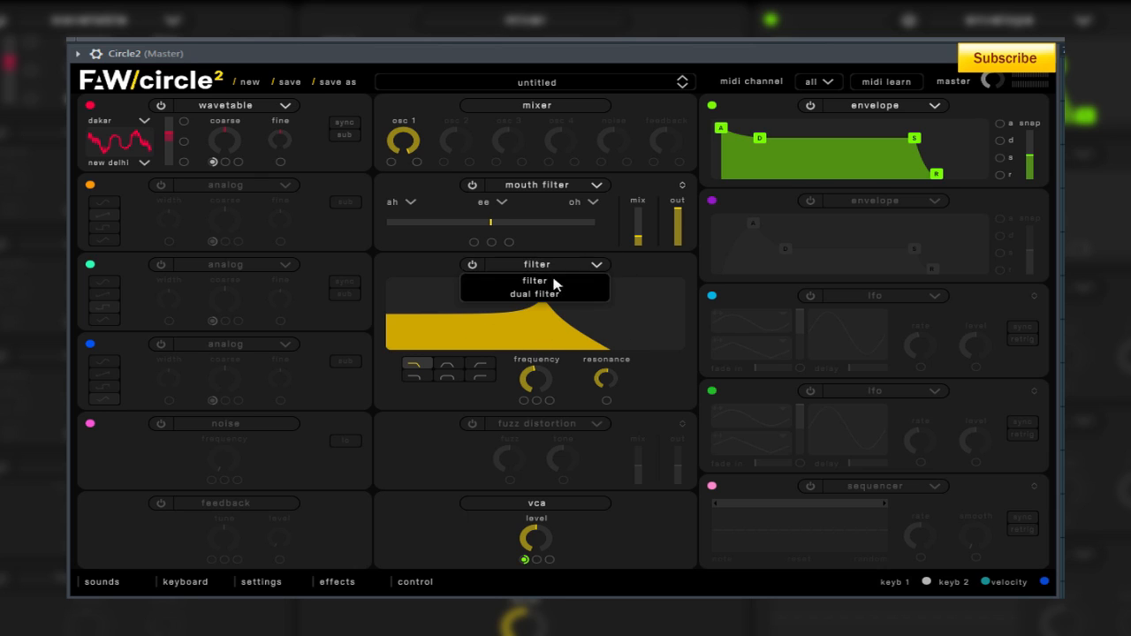
left_click(536, 293)
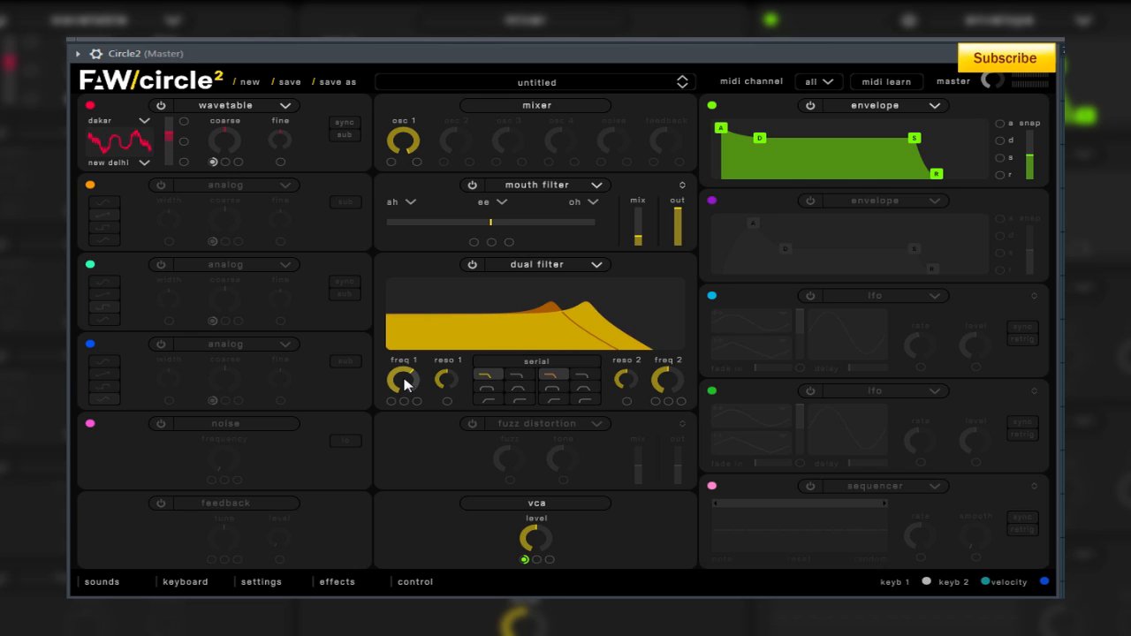
left_click_drag(406, 385, 408, 394)
left_click_drag(665, 382, 664, 385)
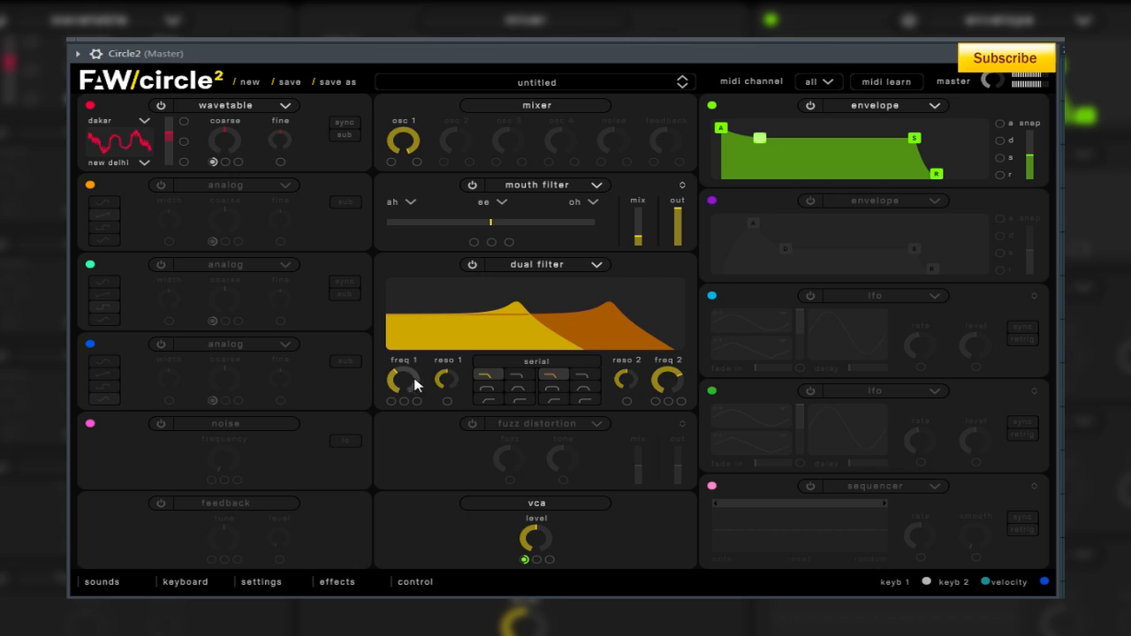
mouse_move(414, 380)
left_mouse_down()
mouse_move(395, 377)
mouse_move(408, 386)
left_mouse_up()
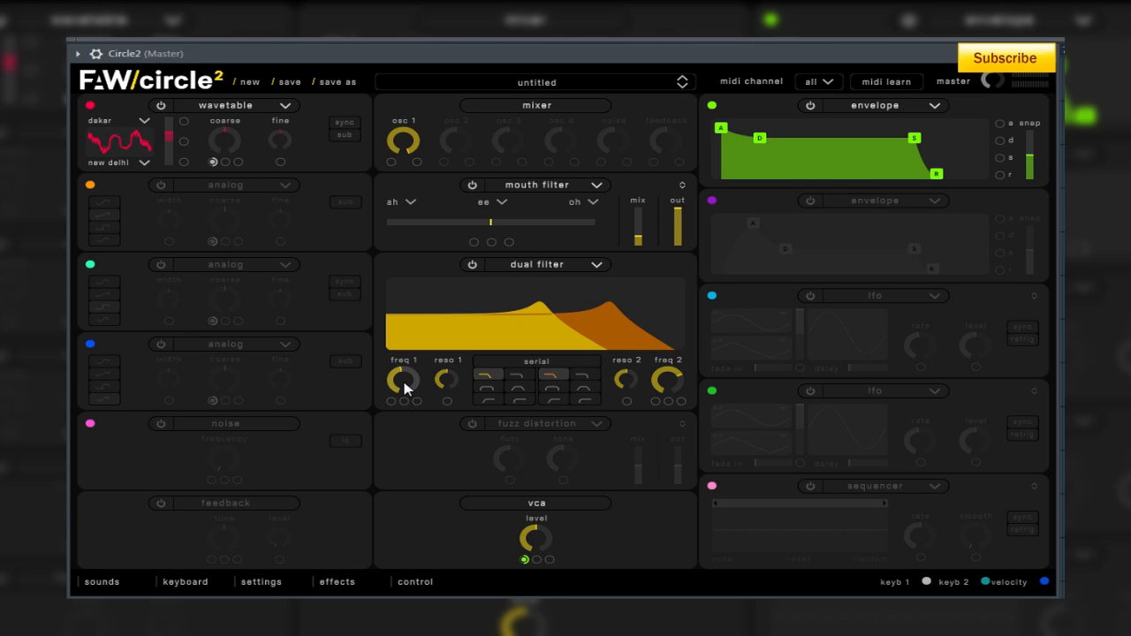
- Try a band-pass shape for the dual filter's second filter, and return the slot to the single filter
left_click(584, 388)
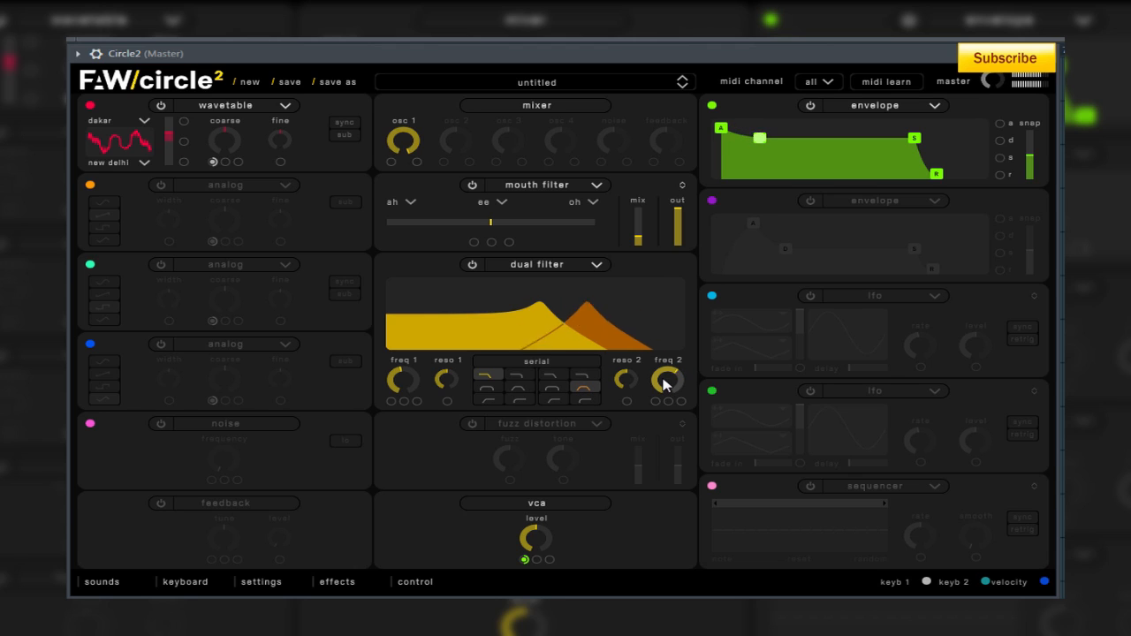
left_click(557, 266)
left_click(556, 283)
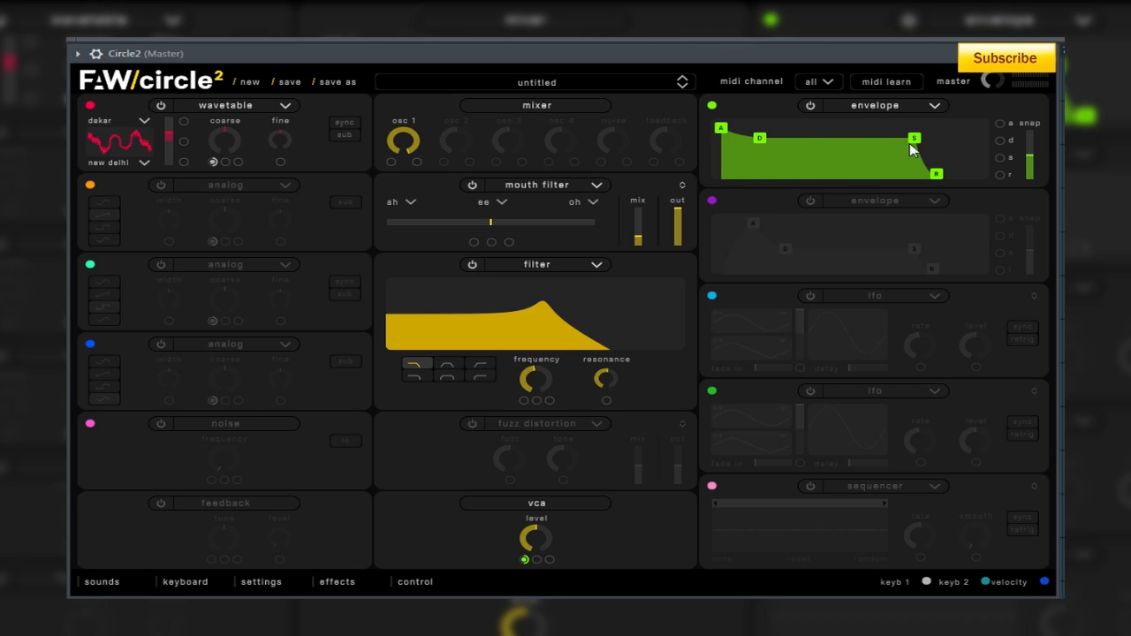
- Experiment with the green envelope's attack, decay and release, and lower its sustain to zero
left_click_drag(913, 148, 955, 184)
left_click_drag(720, 131, 852, 148)
left_click_drag(914, 139, 916, 174)
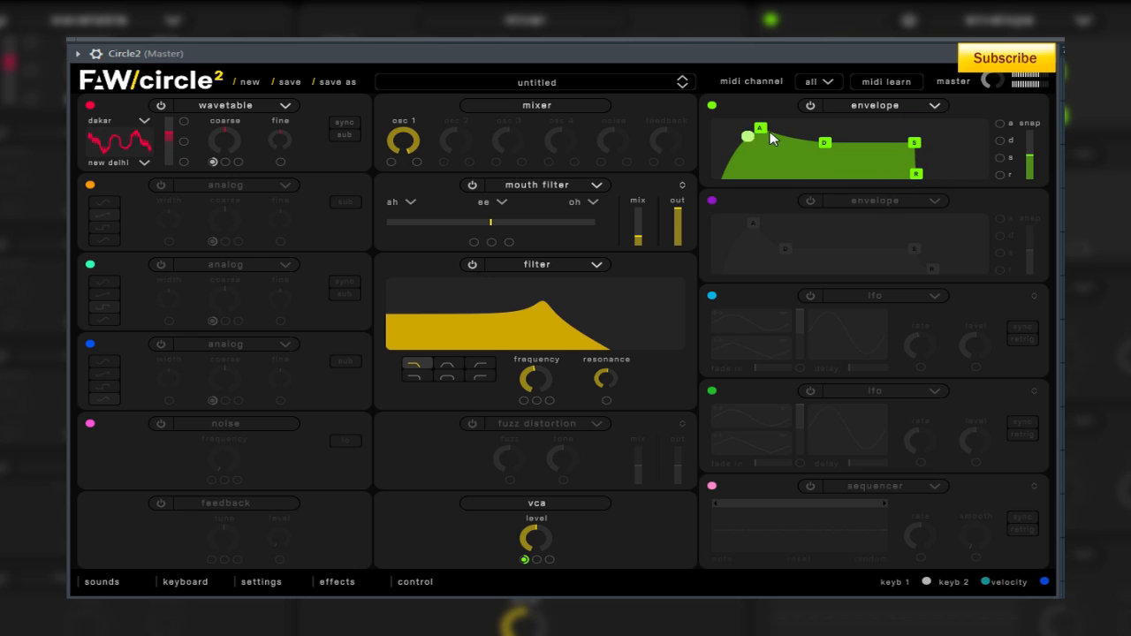
left_click_drag(760, 129, 654, 142)
left_click_drag(786, 144, 746, 145)
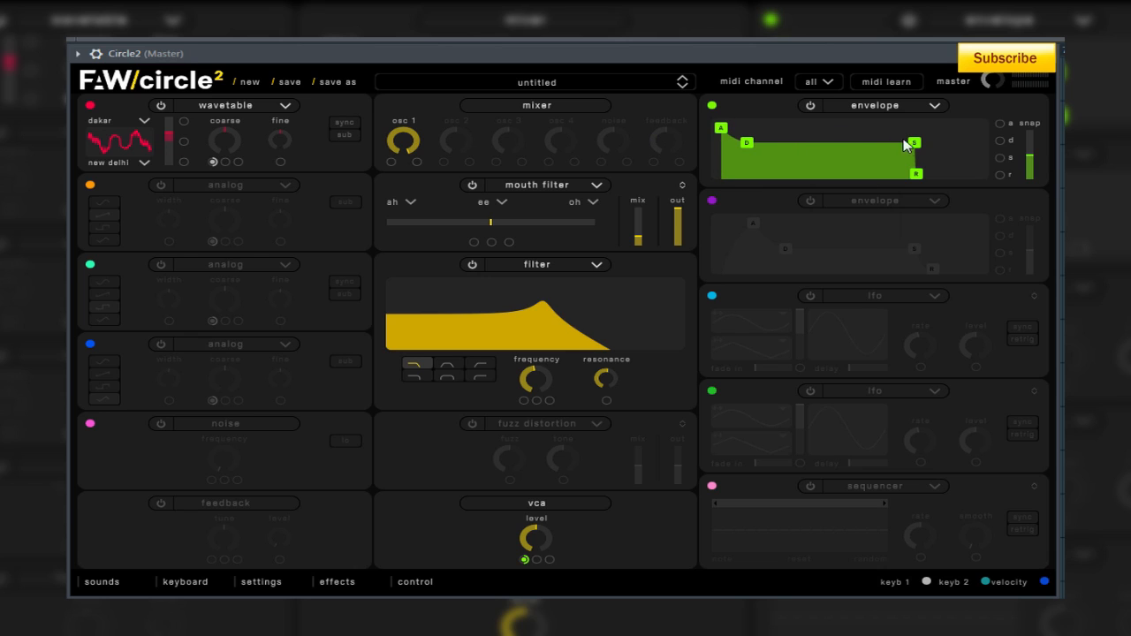
left_click_drag(913, 143, 850, 174)
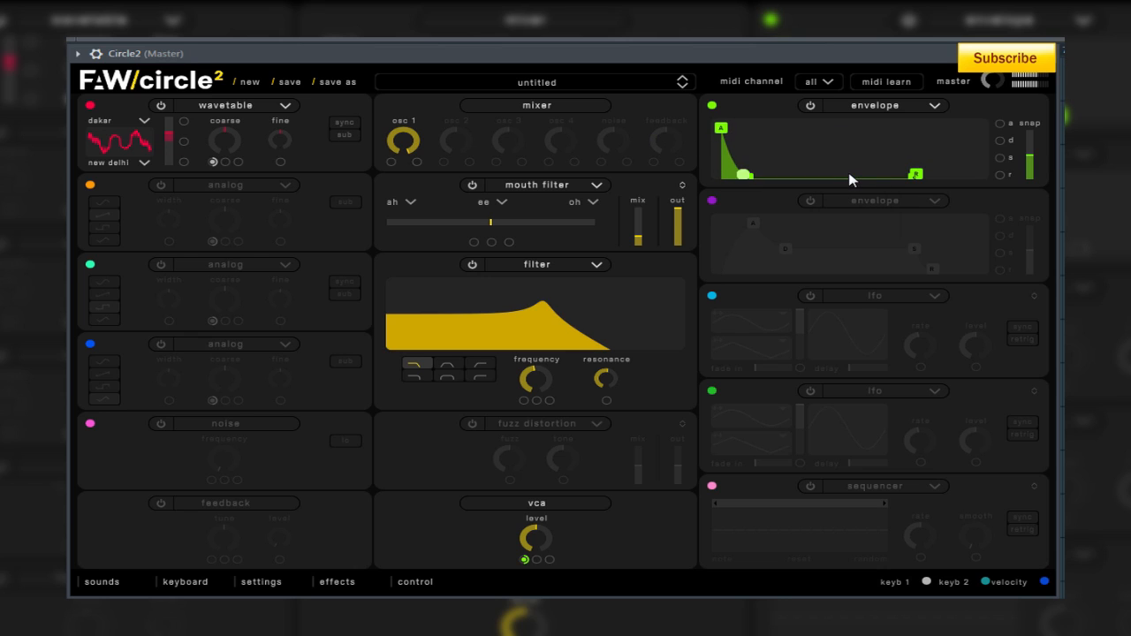
- Reshape the green envelope with a longer attack, a high sustain and the shortest release
left_click_drag(723, 129, 818, 178)
left_click(814, 177)
left_click_drag(910, 175, 908, 141)
left_click_drag(946, 173, 893, 177)
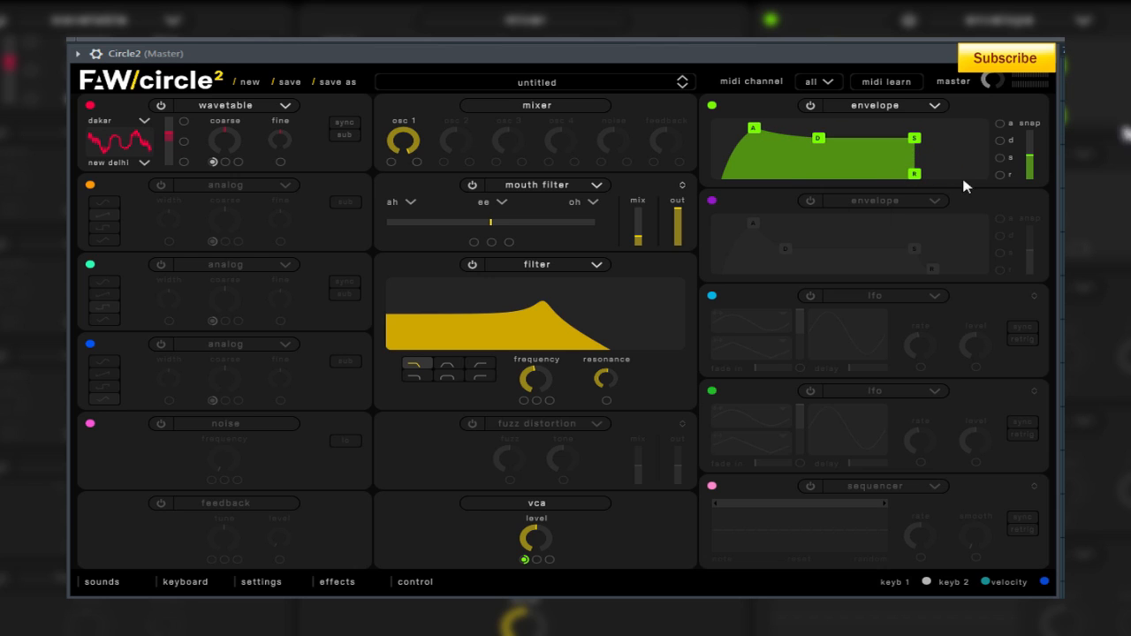
- Compare the green envelope's snap at 1.000 and at minimum with different attack lengths, ending with snap at minimum
left_click_drag(1033, 159, 1038, 217)
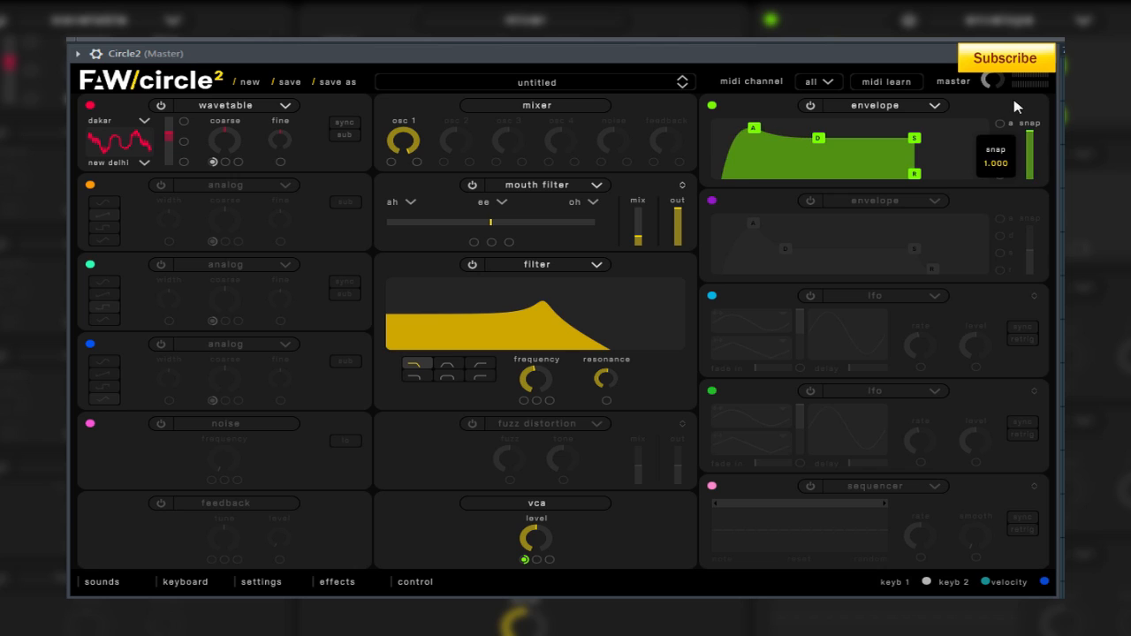
left_click_drag(1050, 158, 1041, 324)
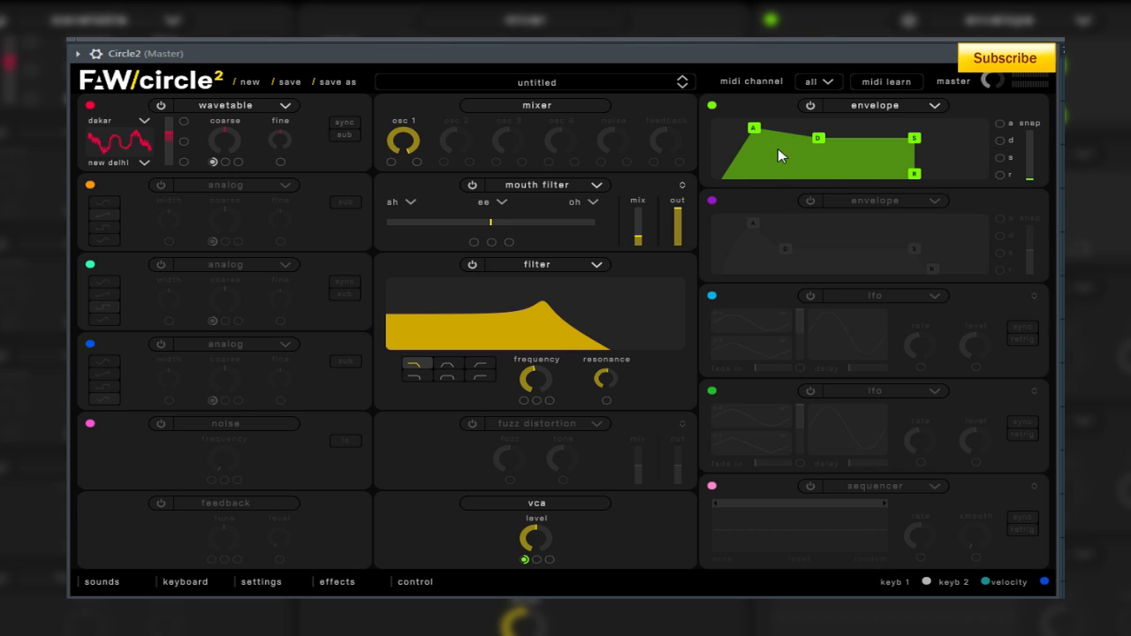
mouse_move(755, 131)
left_click_drag(756, 131, 785, 129)
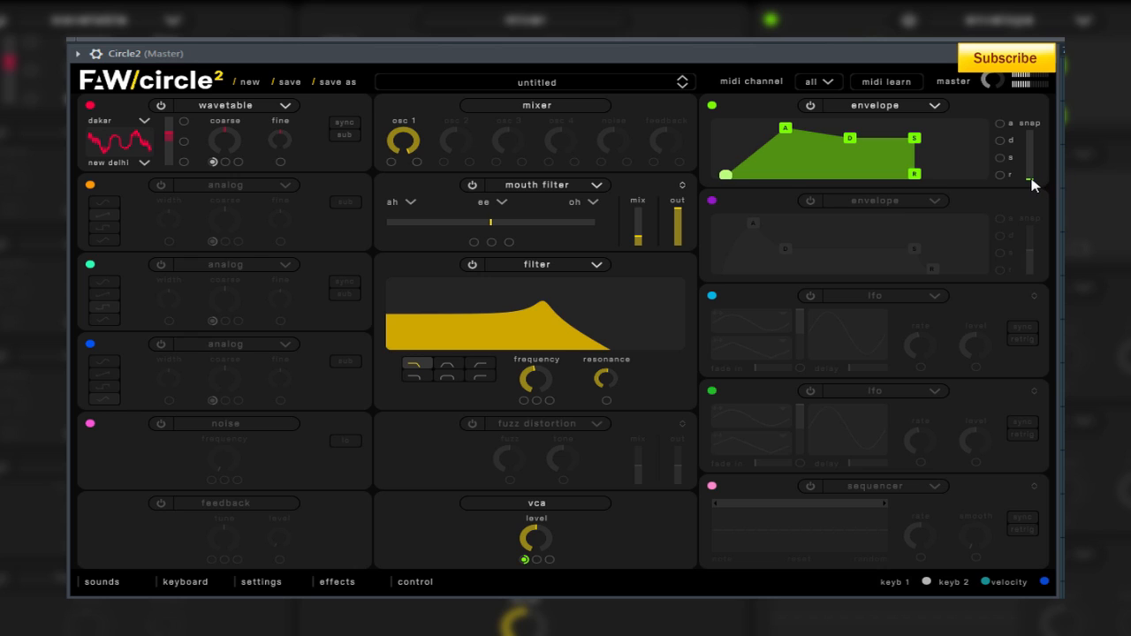
left_click_drag(1032, 183, 1019, 94)
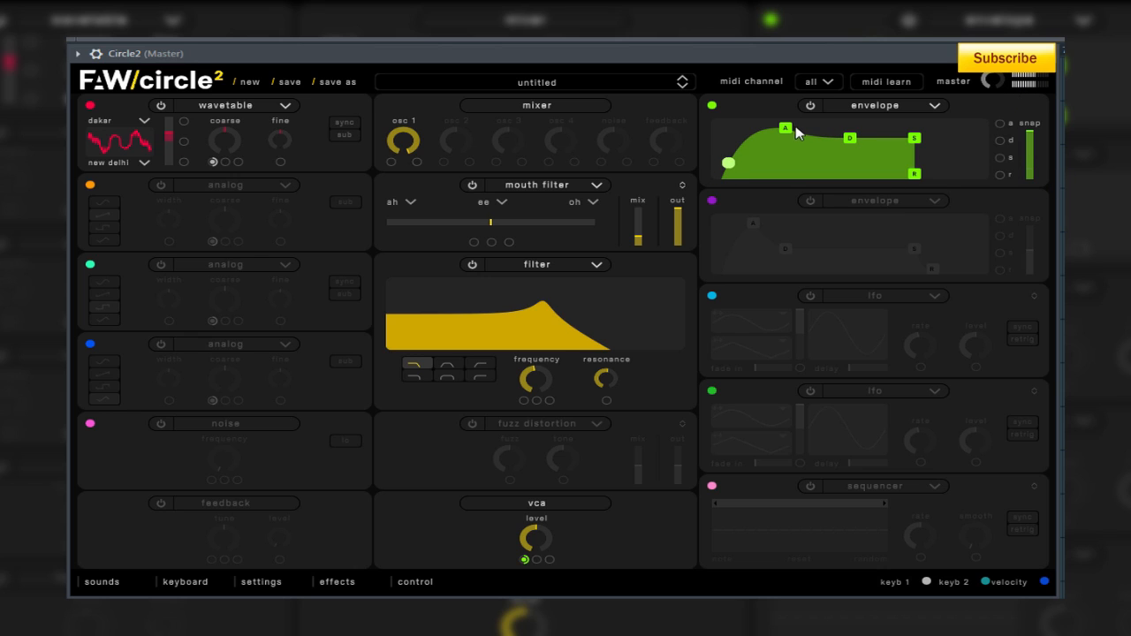
left_click_drag(797, 133, 760, 130)
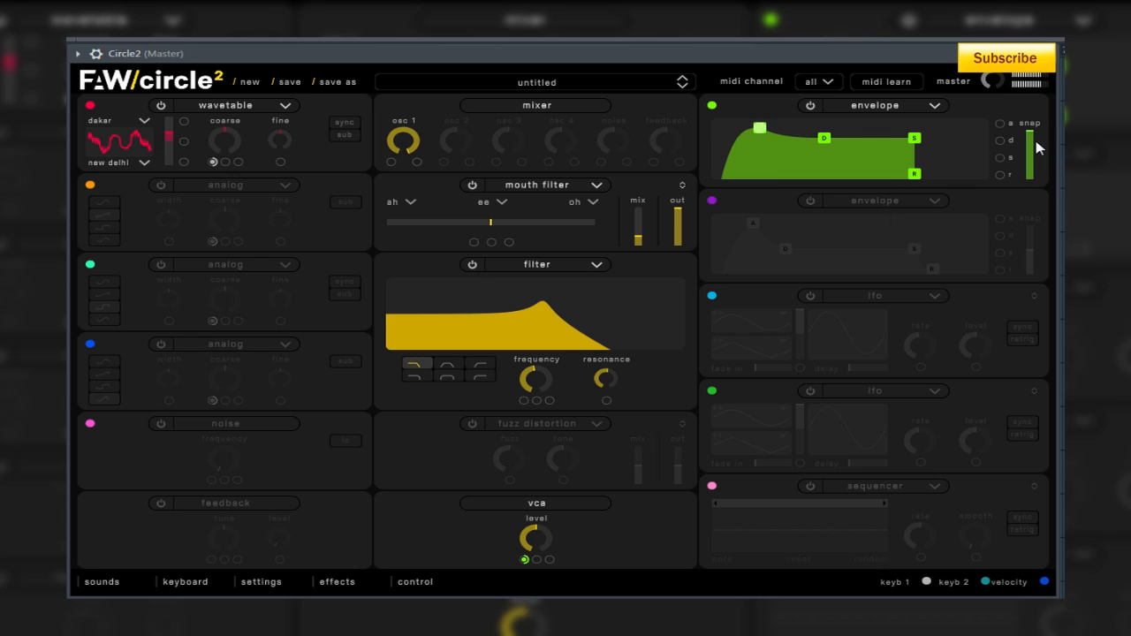
left_click_drag(1032, 137, 1028, 252)
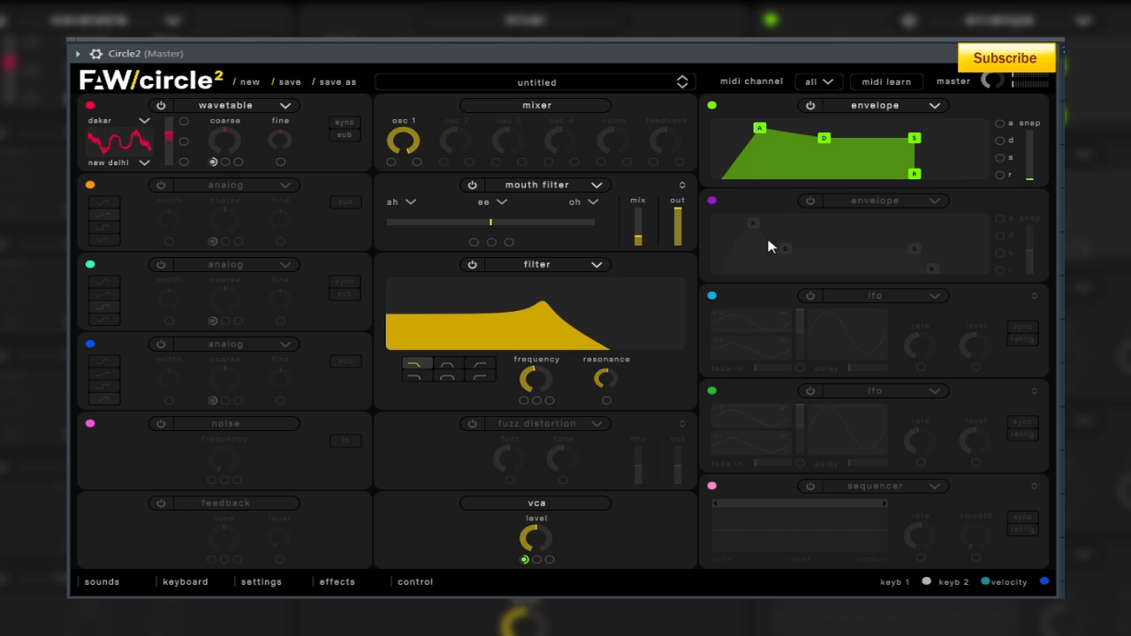
- Switch the purple envelope on and off, and change the green envelope to an lfo and back to an envelope
left_click(811, 202)
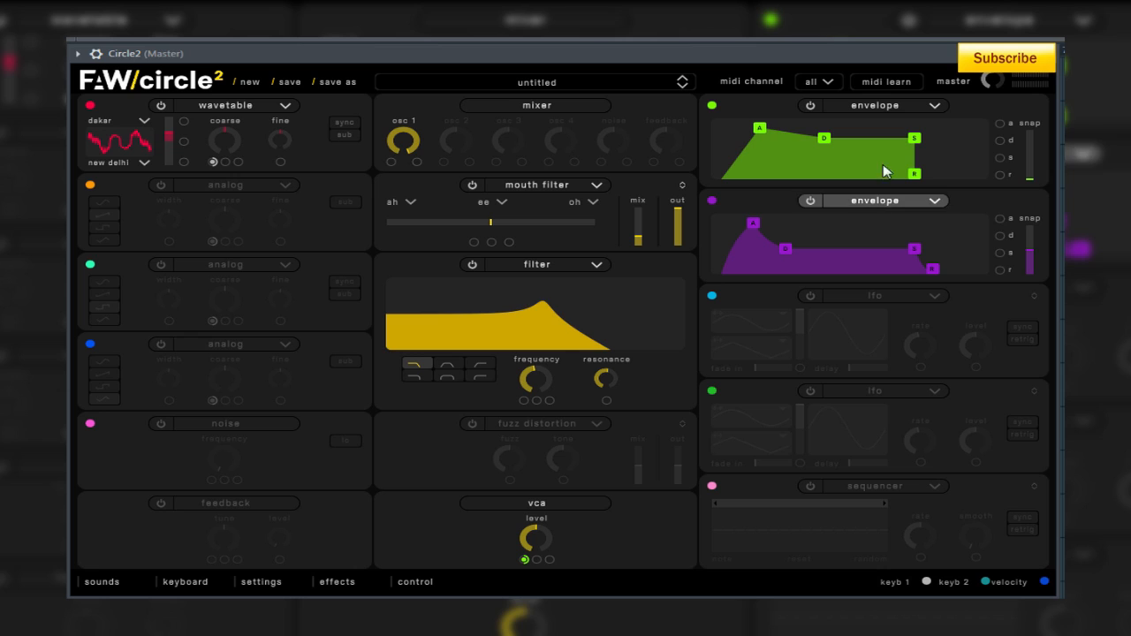
left_click(810, 202)
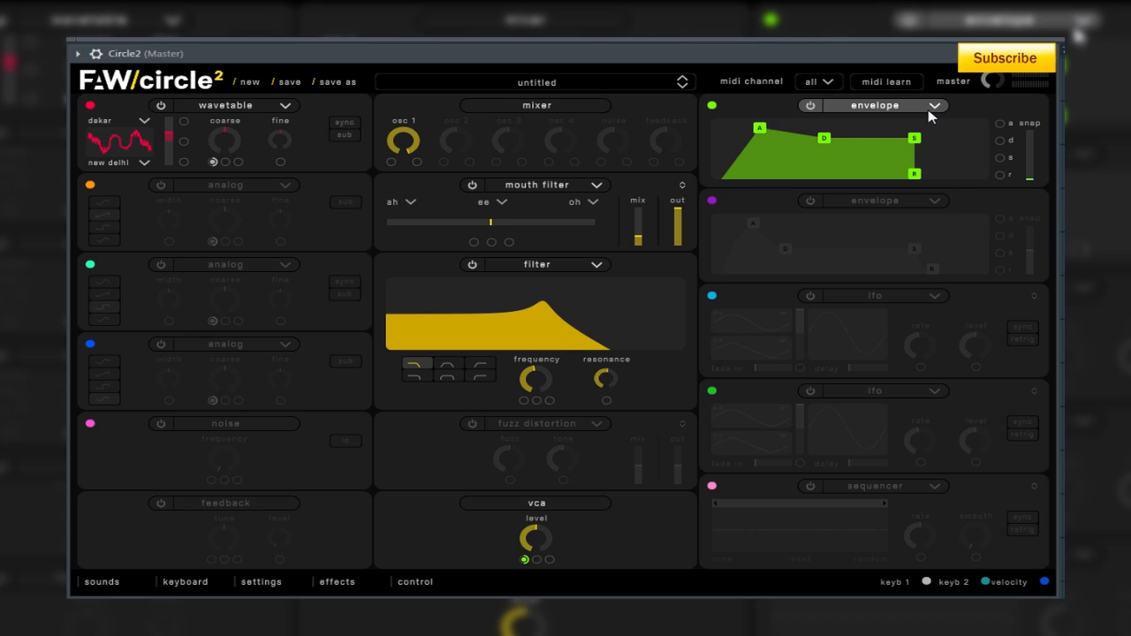
left_click(923, 108)
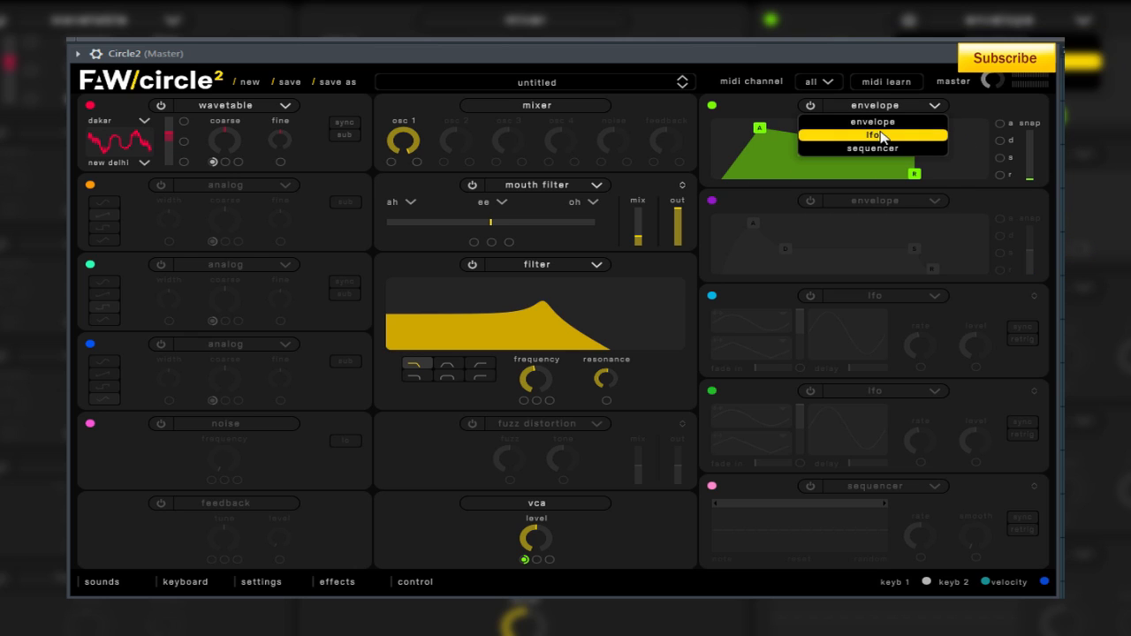
left_click(875, 136)
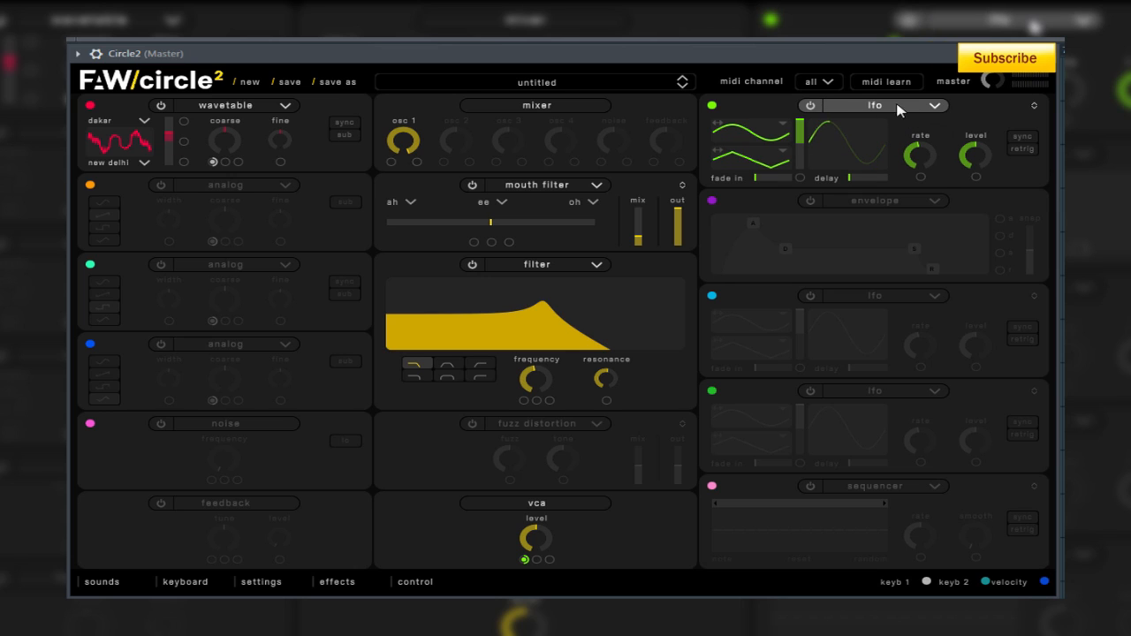
left_click(896, 106)
left_click(889, 119)
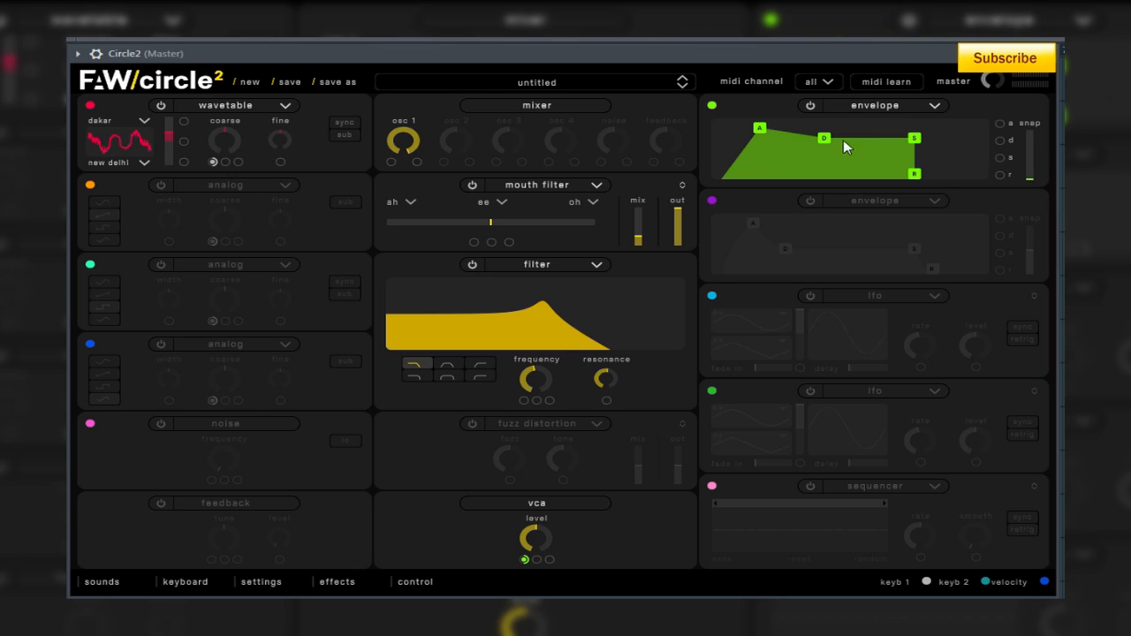
- Turn on the purple envelope slot, change it to an lfo and turn it off
left_click(810, 201)
left_click(861, 202)
left_click(872, 231)
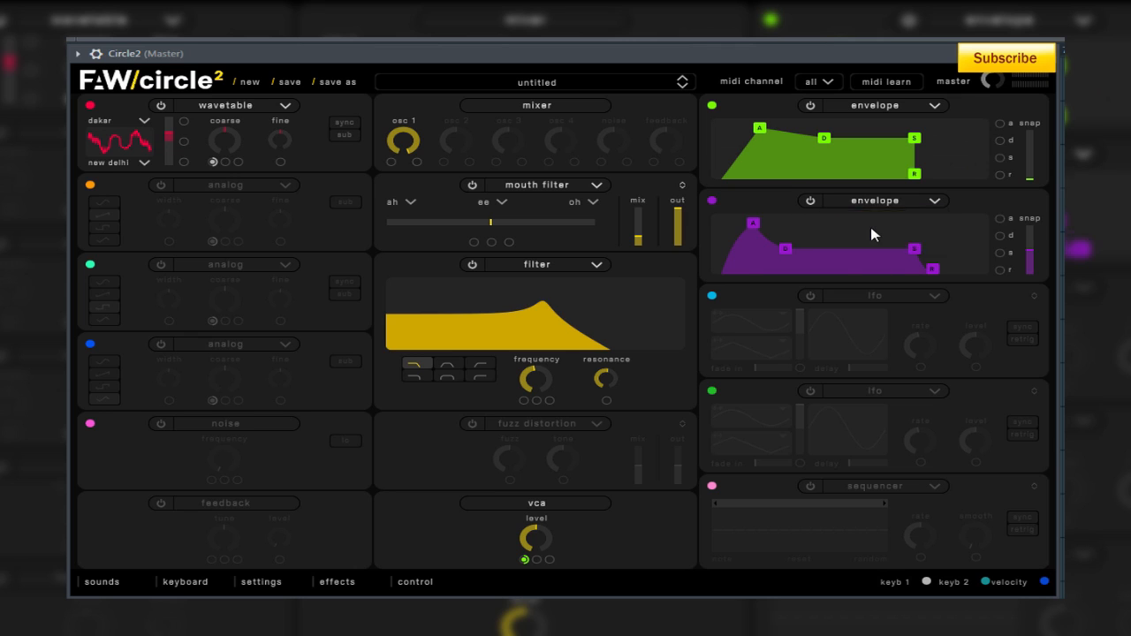
mouse_move(921, 250)
left_mouse_down()
mouse_move(923, 196)
mouse_move(937, 255)
left_mouse_up()
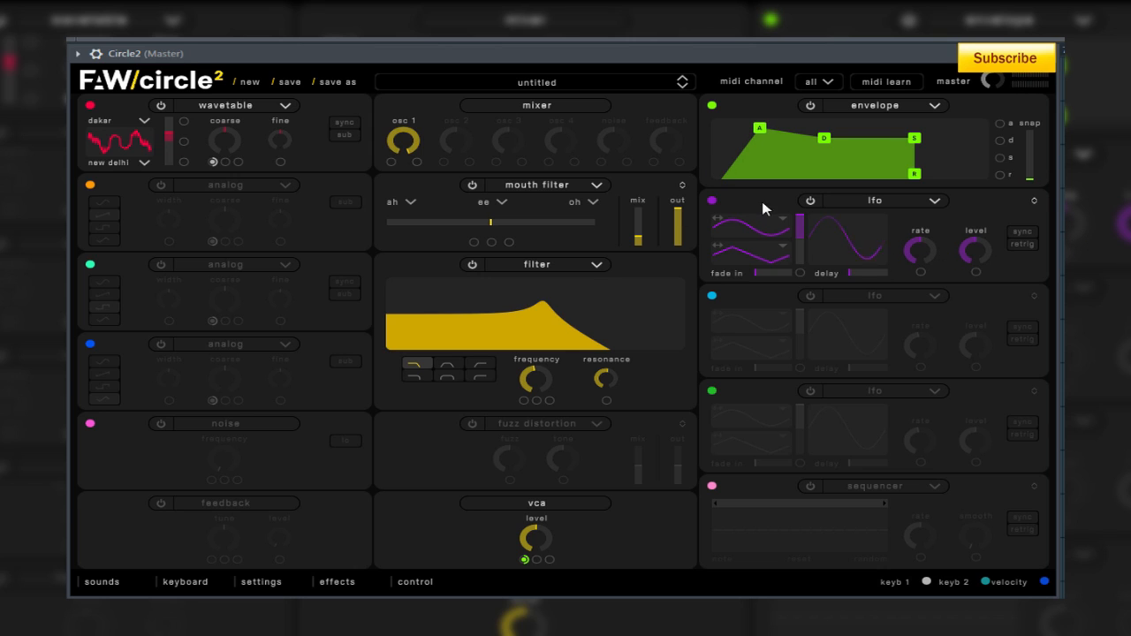
left_click(811, 204)
- Turn on the blue lfo, assign it to the wavetable oscillator's coarse control and compare the sound with the lfo off and on
left_click(813, 299)
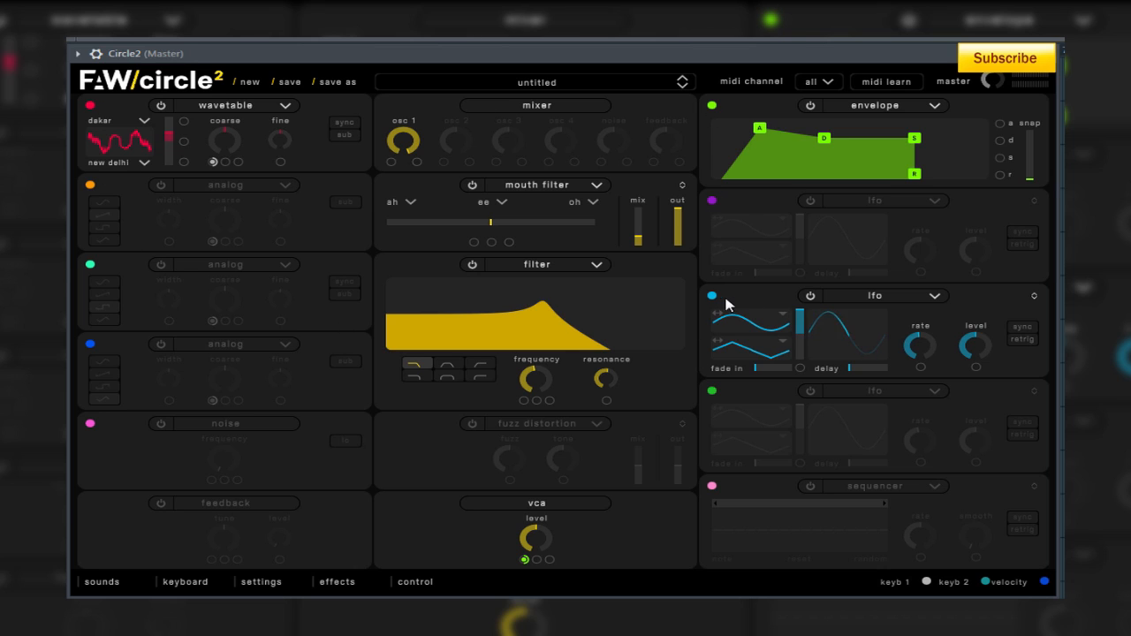
left_click_drag(714, 300, 646, 261)
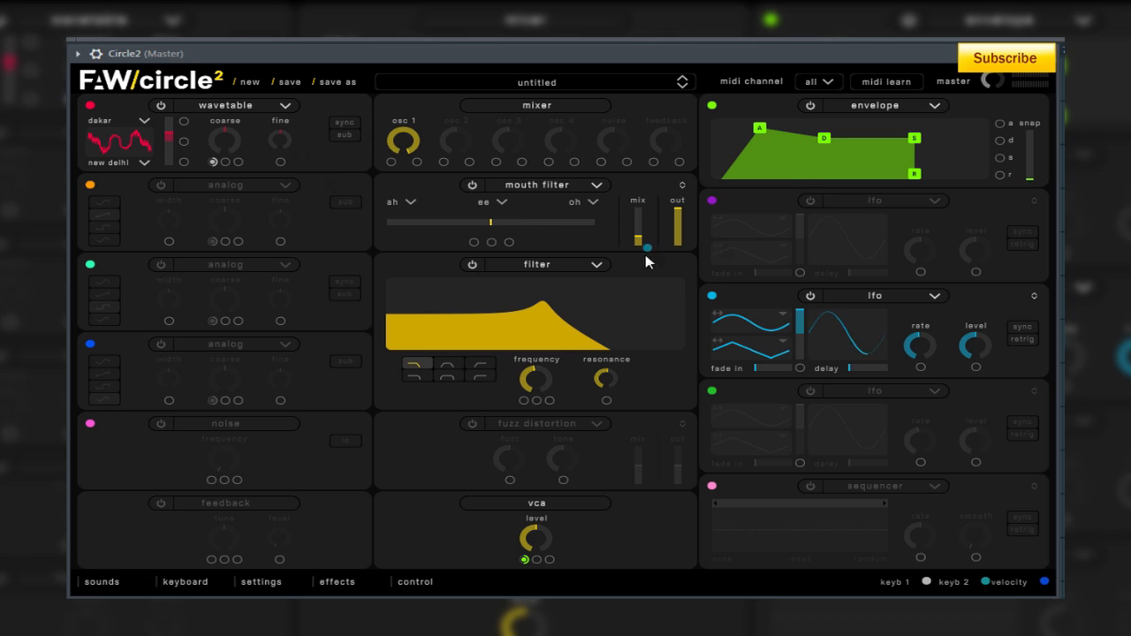
left_click_drag(525, 481, 510, 481)
left_click_drag(216, 478, 227, 167)
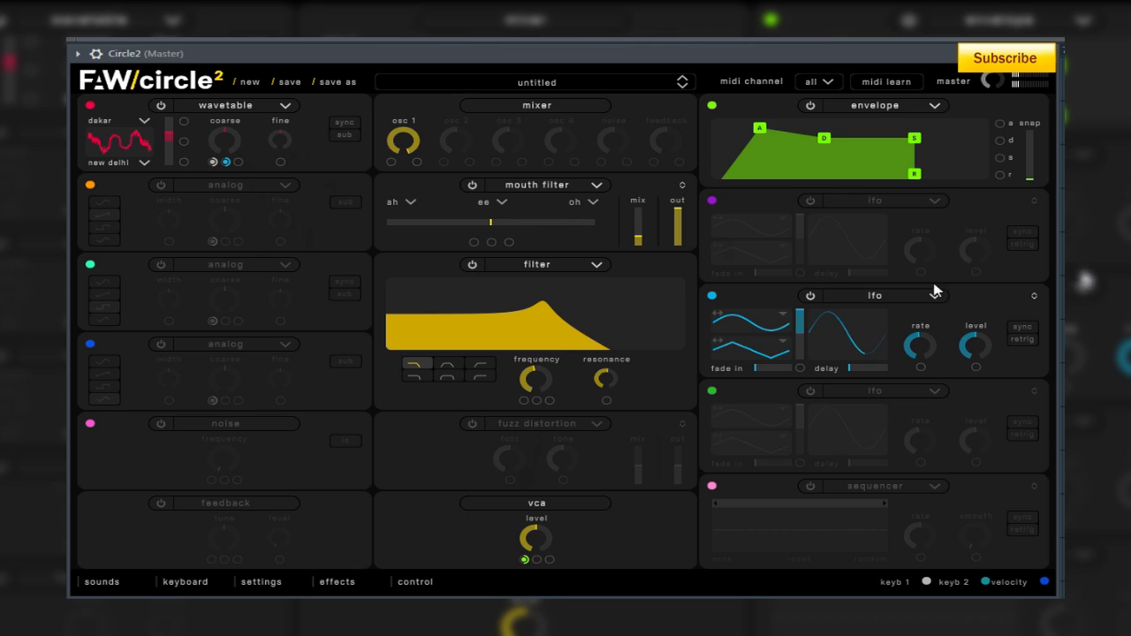
left_click(809, 299)
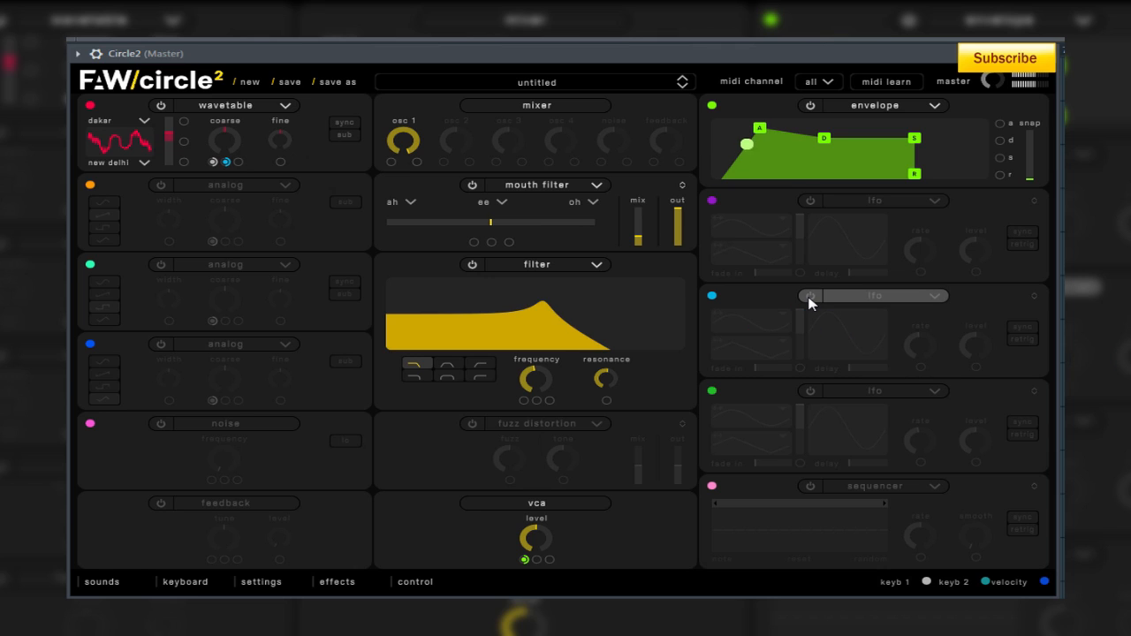
left_click(809, 298)
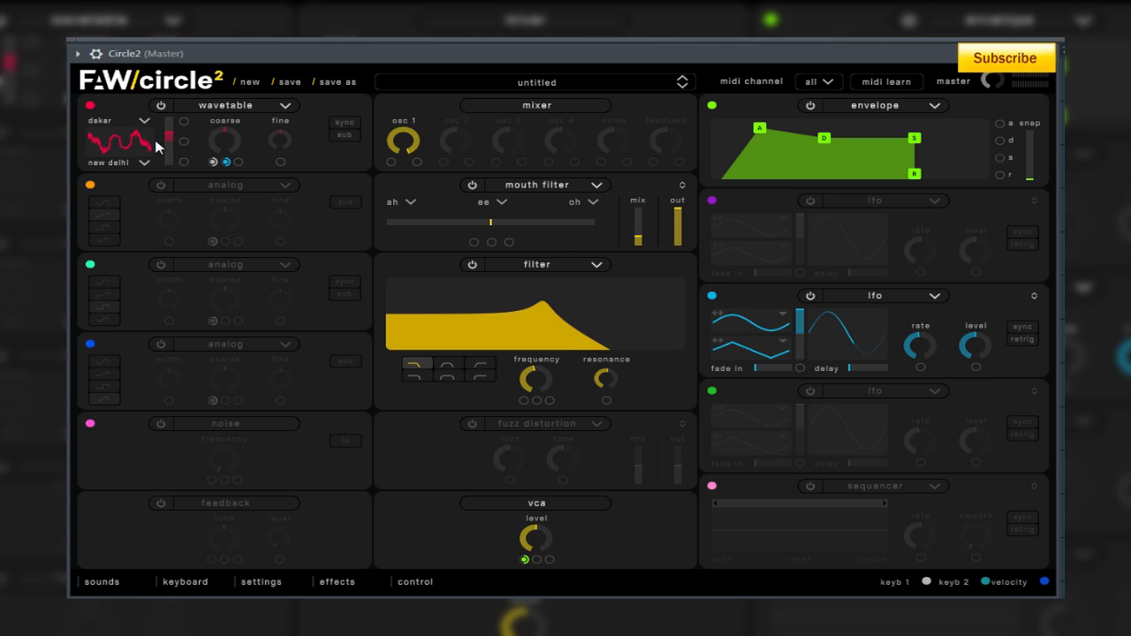
- Remove the blue lfo's modulation from the wavetable oscillator's coarse control and assign it again
left_click_drag(227, 162, 760, 300)
left_click_drag(91, 111, 350, 165)
left_click(229, 162)
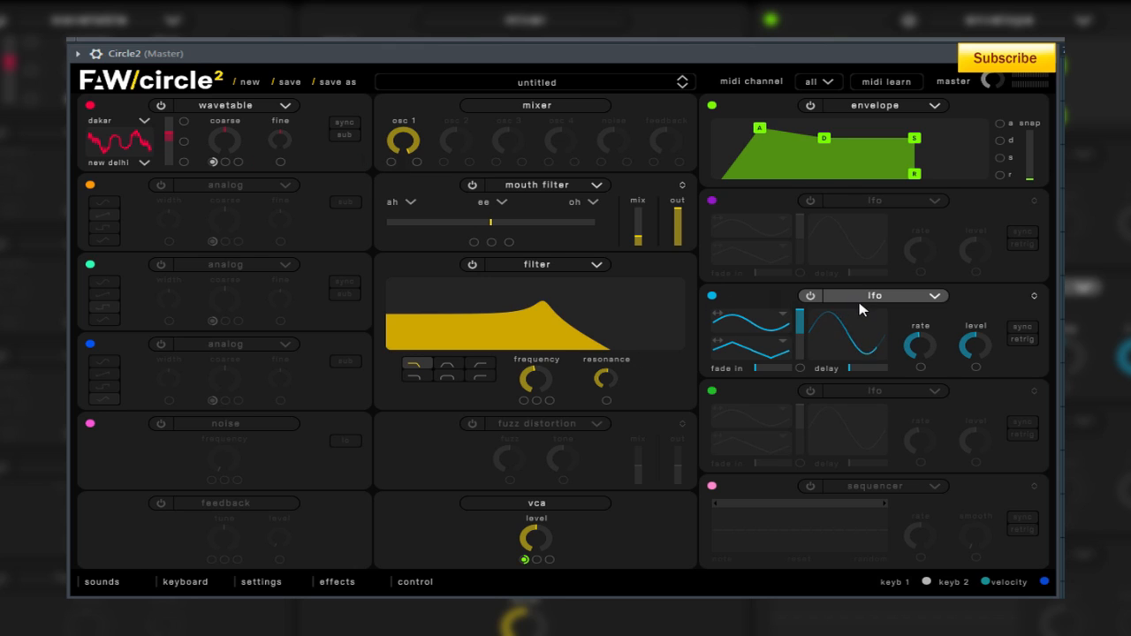
left_click_drag(713, 296, 226, 162)
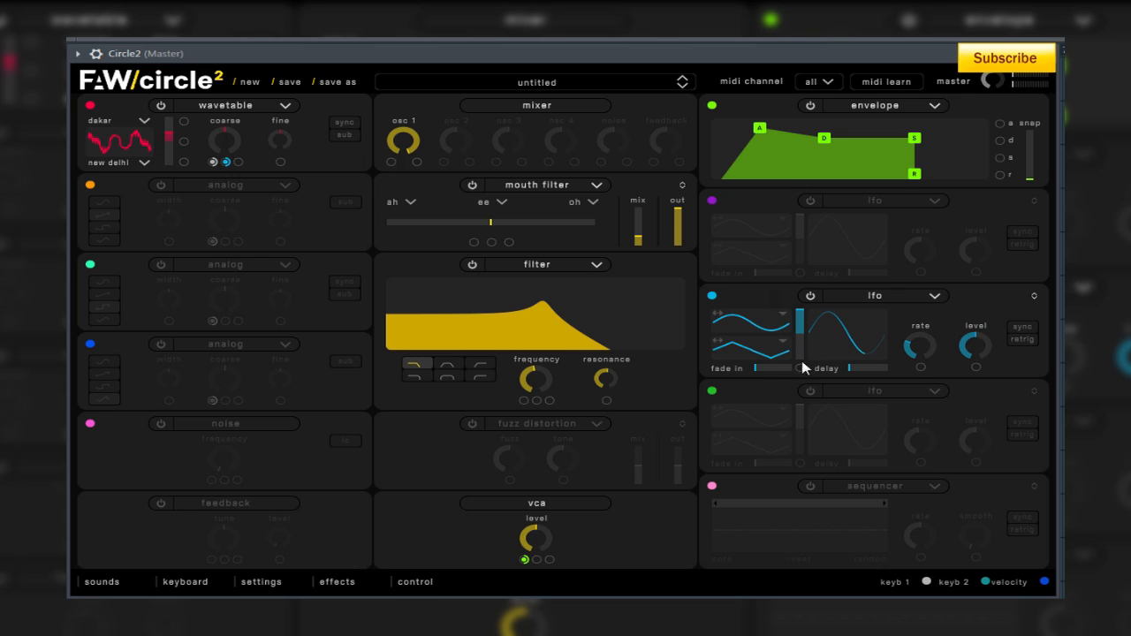
- Set the blue lfo's first waveform to the multi-peaked decaying shape and its second to the triangle, and blend the two
left_click(785, 318)
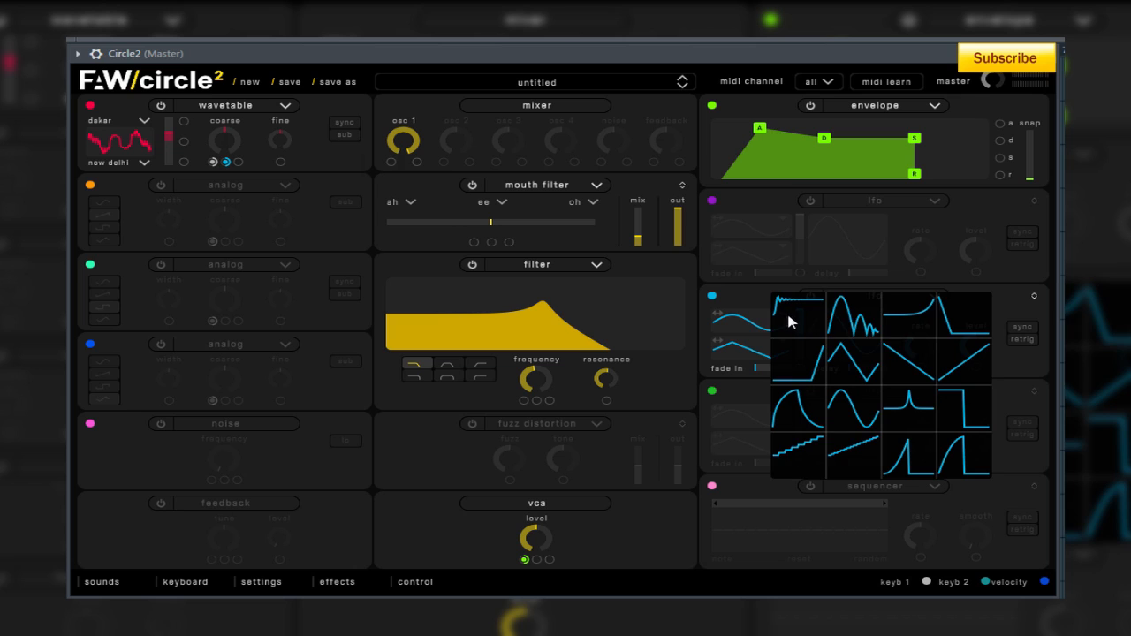
left_click(855, 323)
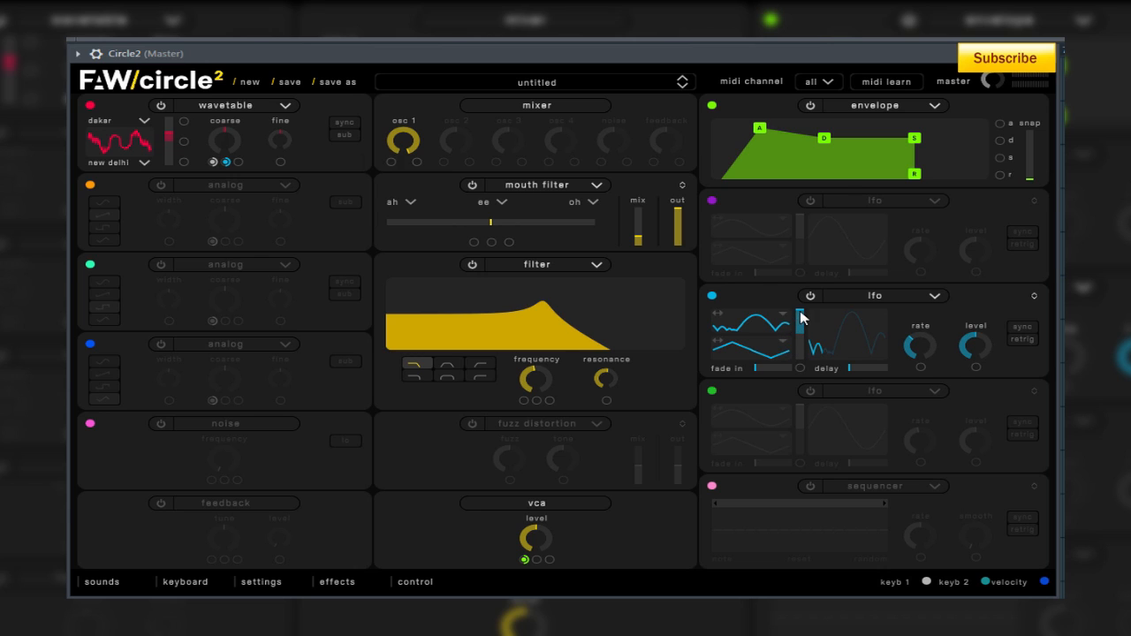
left_click(785, 349)
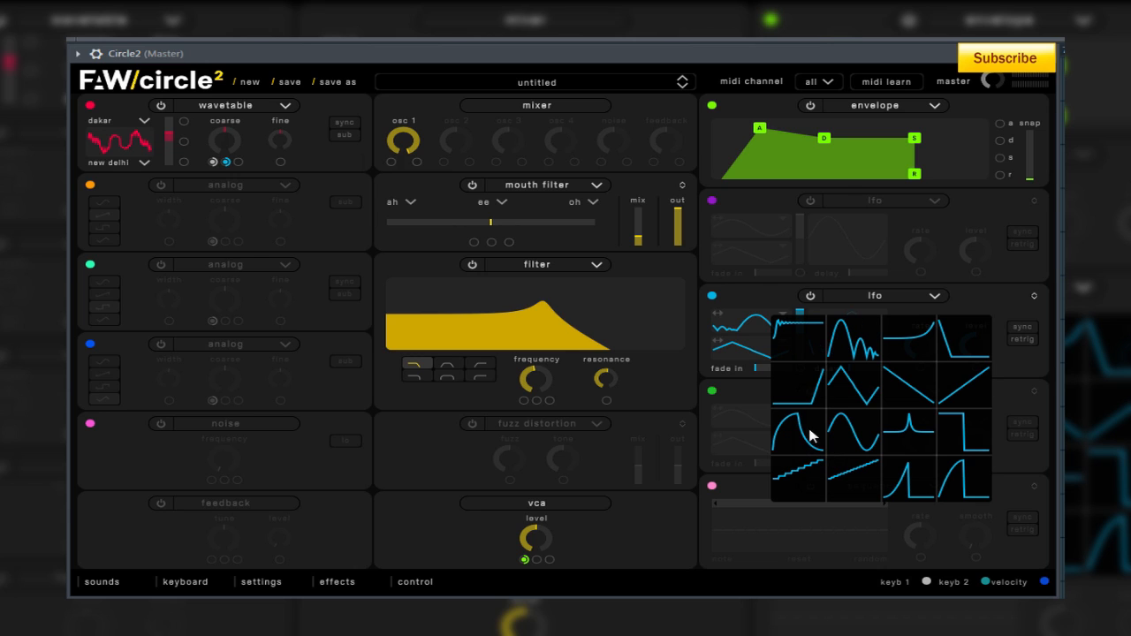
left_click(848, 394)
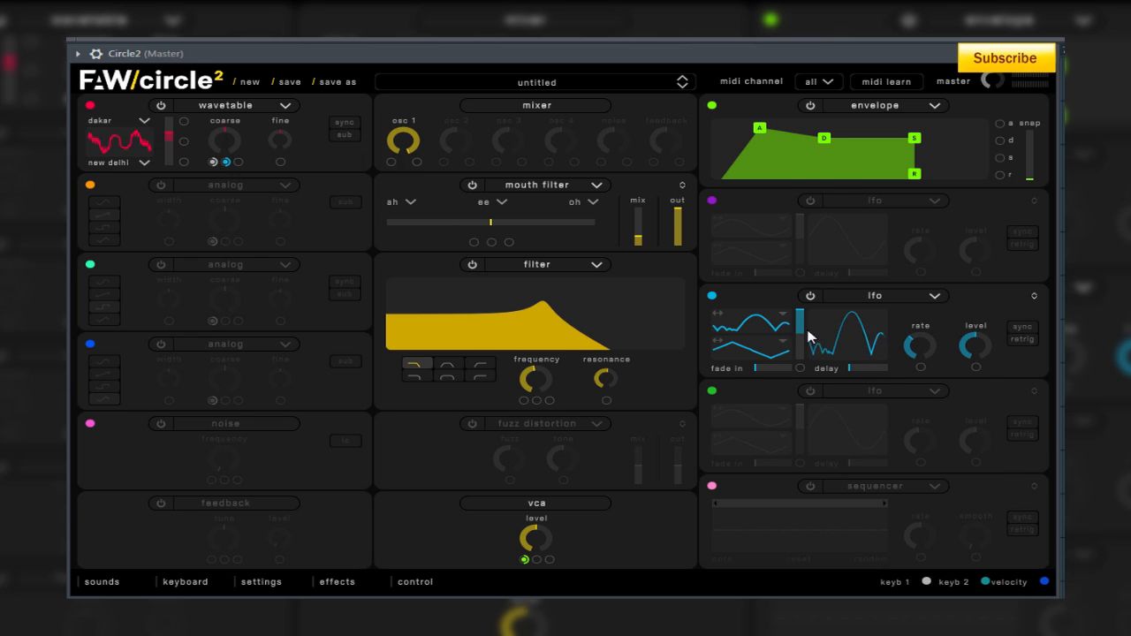
mouse_move(803, 316)
left_mouse_down()
mouse_move(818, 373)
mouse_move(803, 317)
mouse_move(822, 361)
mouse_move(810, 324)
mouse_move(801, 336)
left_mouse_up()
- Raise the blue lfo's delay to maximum, and try sync and retrig before switching both off
left_click_drag(848, 372, 884, 377)
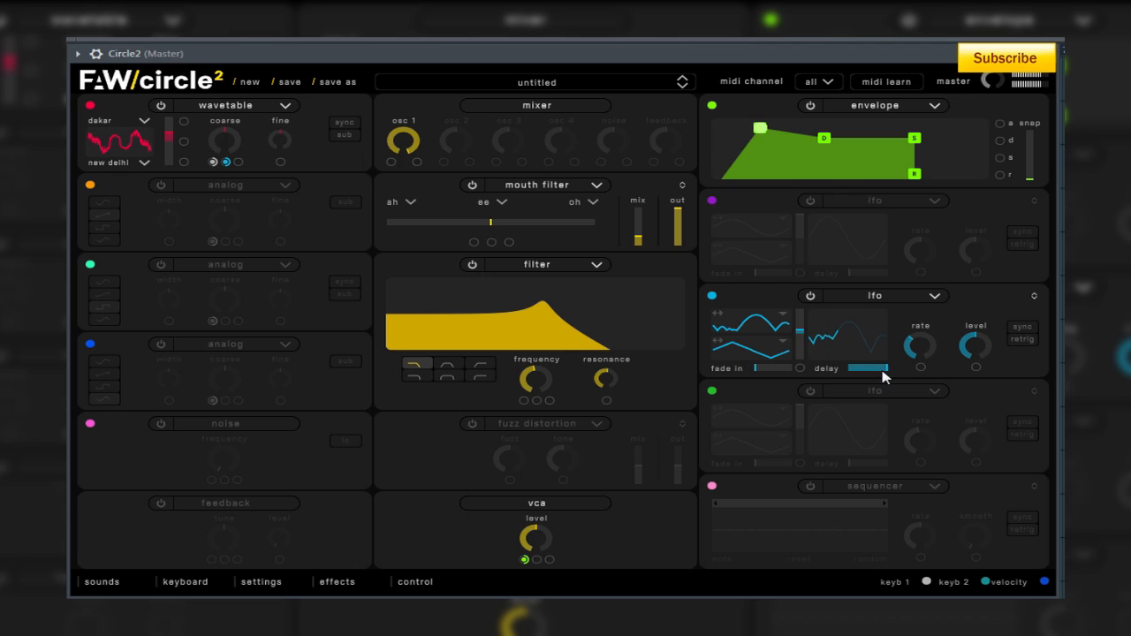
left_click(1019, 328)
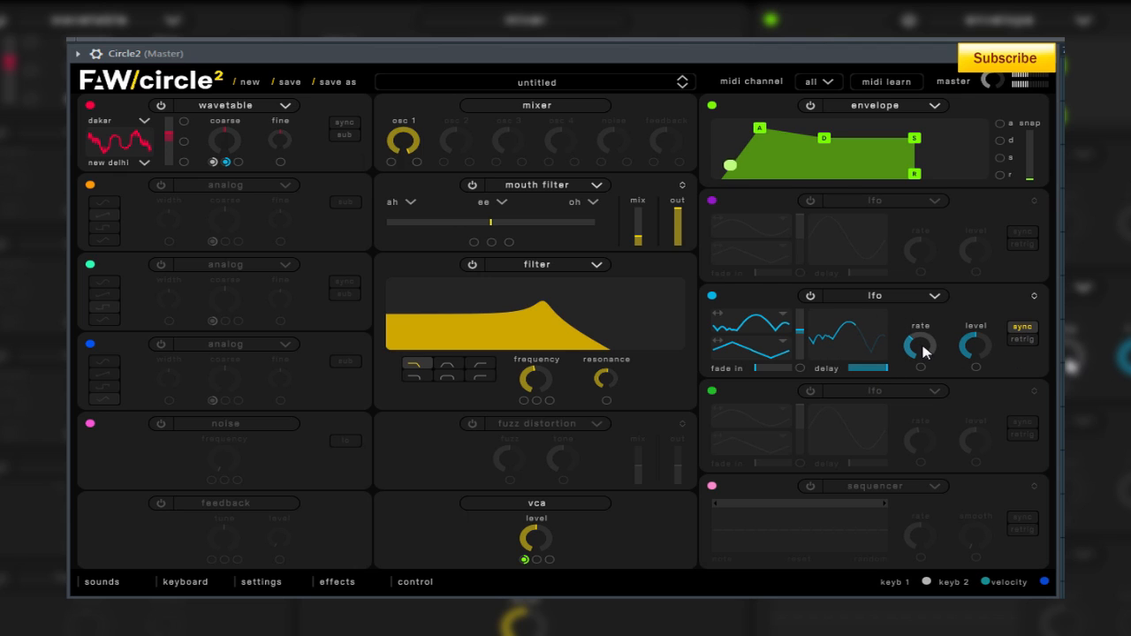
left_click(1023, 341)
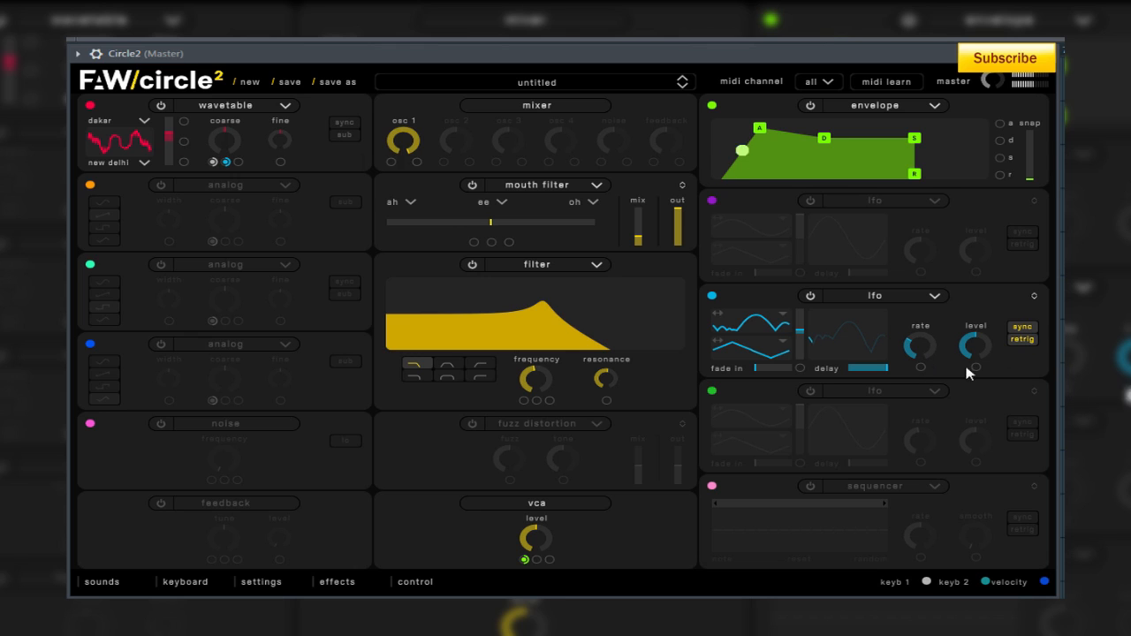
left_click(1023, 341)
left_click(1021, 327)
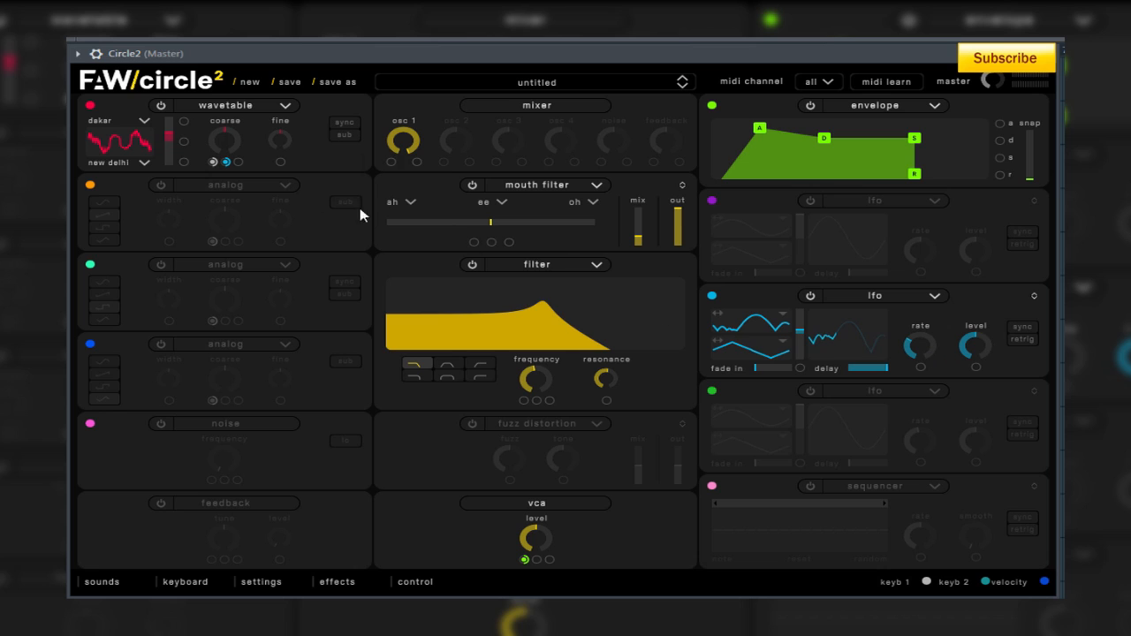
- Clear the blue lfo's modulation from the wavetable oscillator's coarse control
left_click(712, 296)
left_click_drag(712, 297, 698, 301)
left_click_drag(251, 176, 271, 149)
- Turn the blue lfo into a sequencer with an irregular step pattern and assign it to the wavetable oscillator's coarse control
left_click(888, 299)
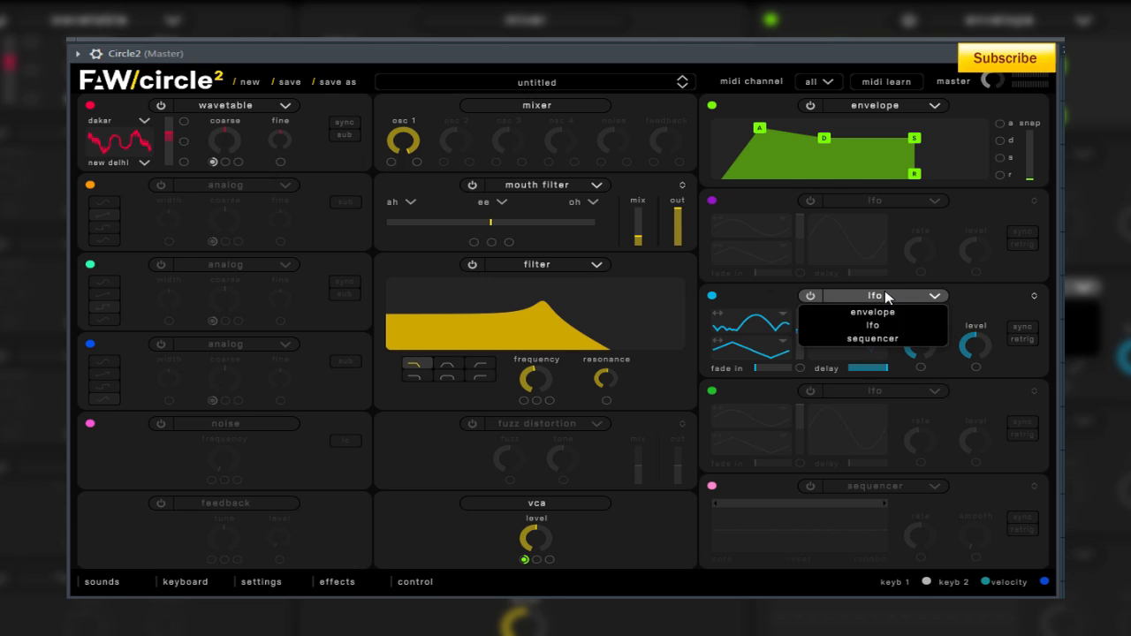
left_click(889, 340)
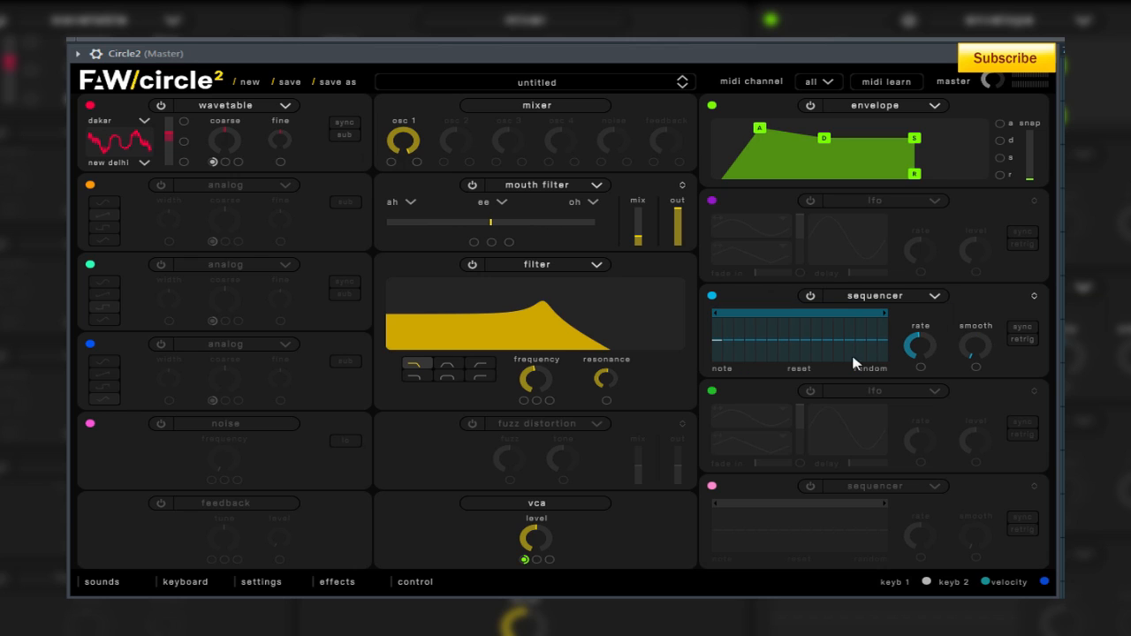
mouse_move(730, 339)
left_mouse_down()
mouse_move(750, 354)
mouse_move(817, 335)
mouse_move(834, 356)
mouse_move(785, 356)
mouse_move(871, 328)
mouse_move(882, 343)
mouse_move(854, 339)
left_mouse_up()
left_click_drag(712, 296, 228, 164)
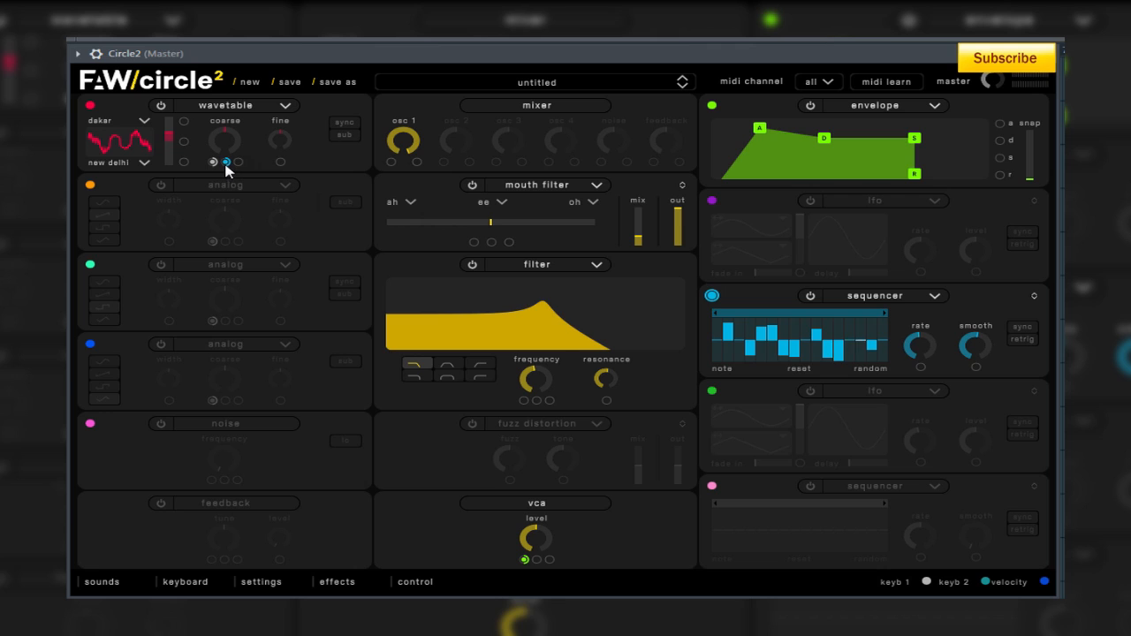
- Remove the sequencer's modulation from the wavetable oscillator's coarse control and switch the blue modulator back to lfo
left_click_drag(231, 166, 316, 170)
left_click(866, 298)
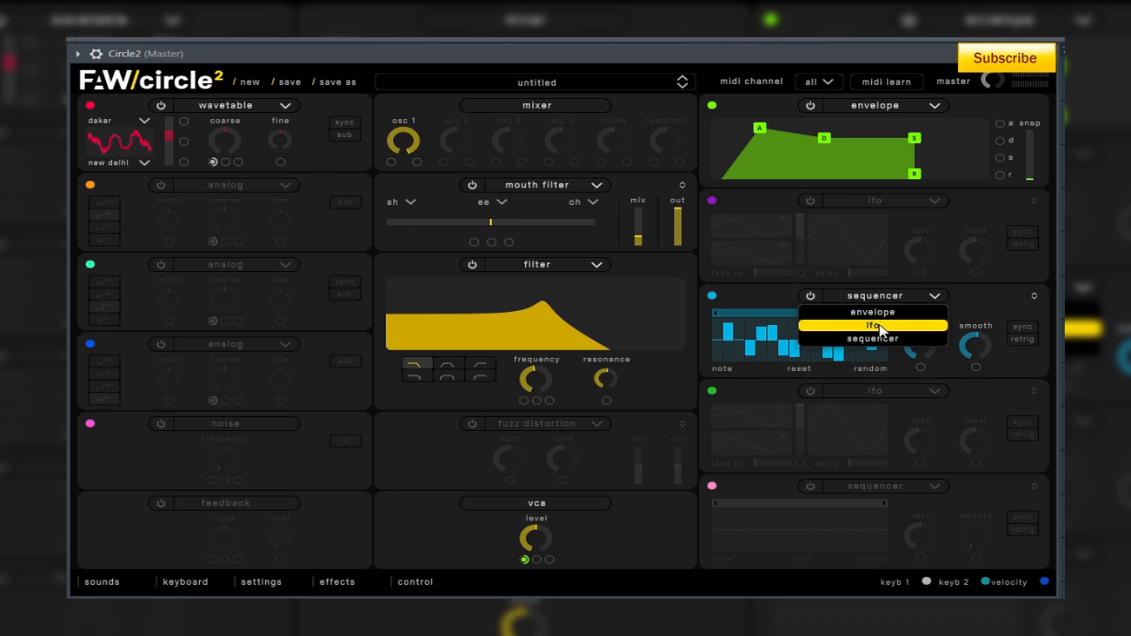
left_click(875, 325)
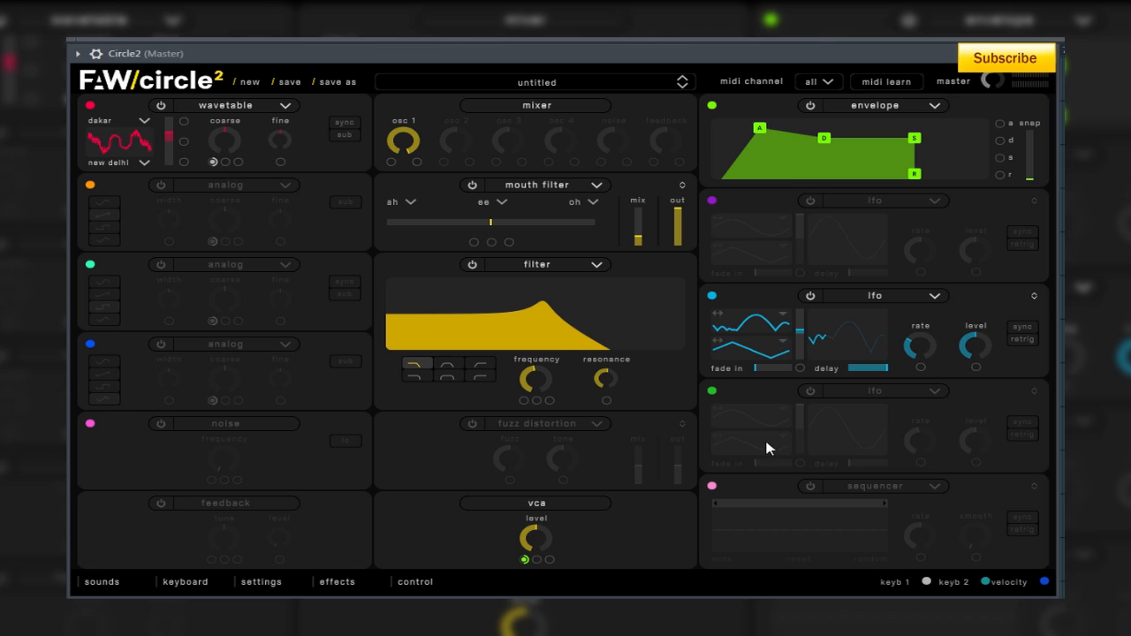
- Enable the feedback section, raise its tune and level, and switch the section off again
left_click(161, 503)
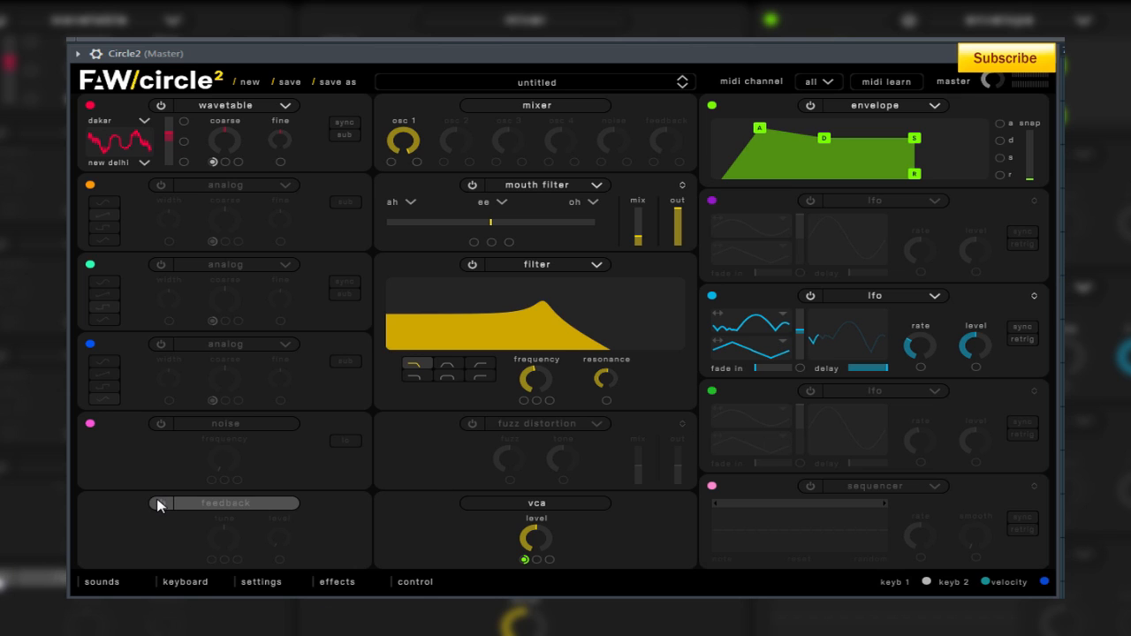
left_click_drag(225, 538, 218, 464)
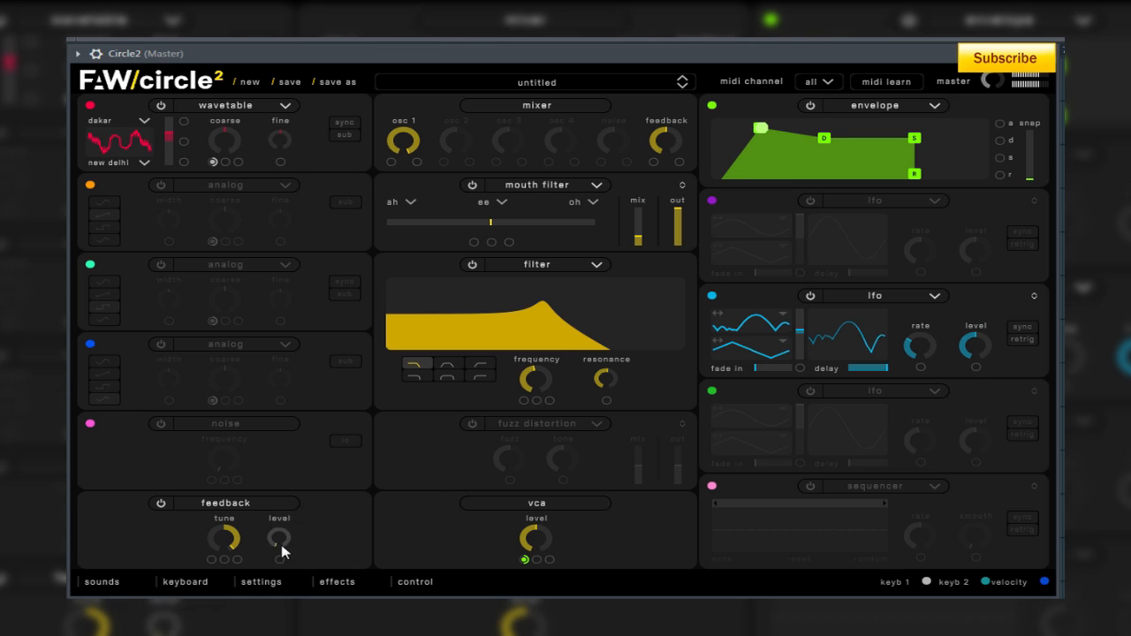
left_click_drag(283, 545, 263, 422)
left_click(161, 503)
- Enable the noise section, raise its frequency to about 13290 Hz, try hi before returning to lo, and switch it off
left_click(160, 424)
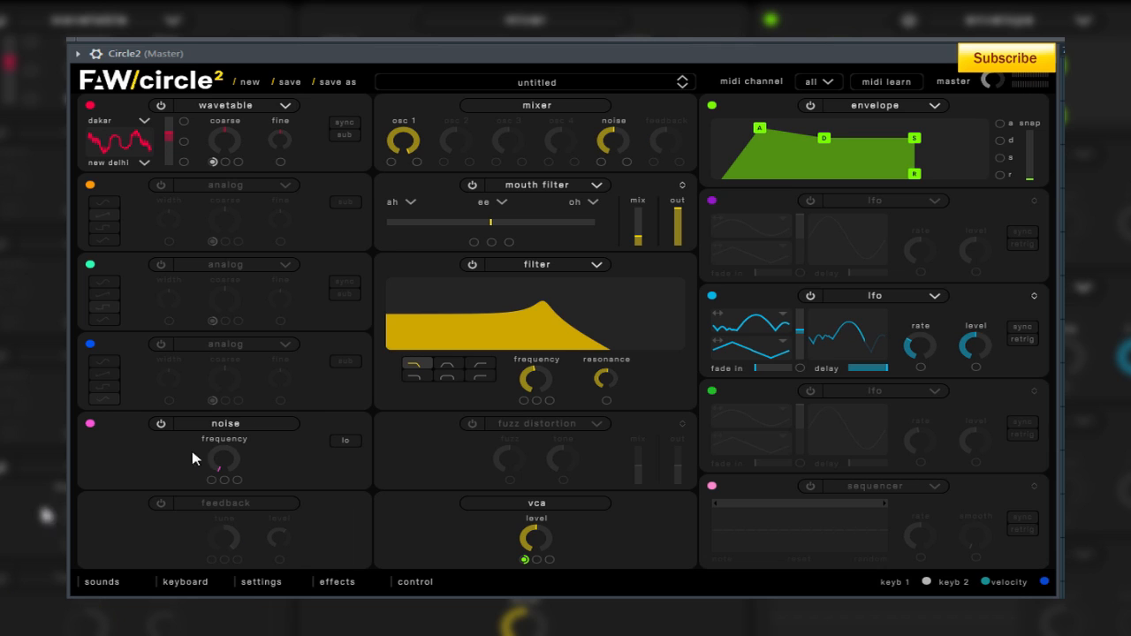
left_click_drag(221, 471, 250, 232)
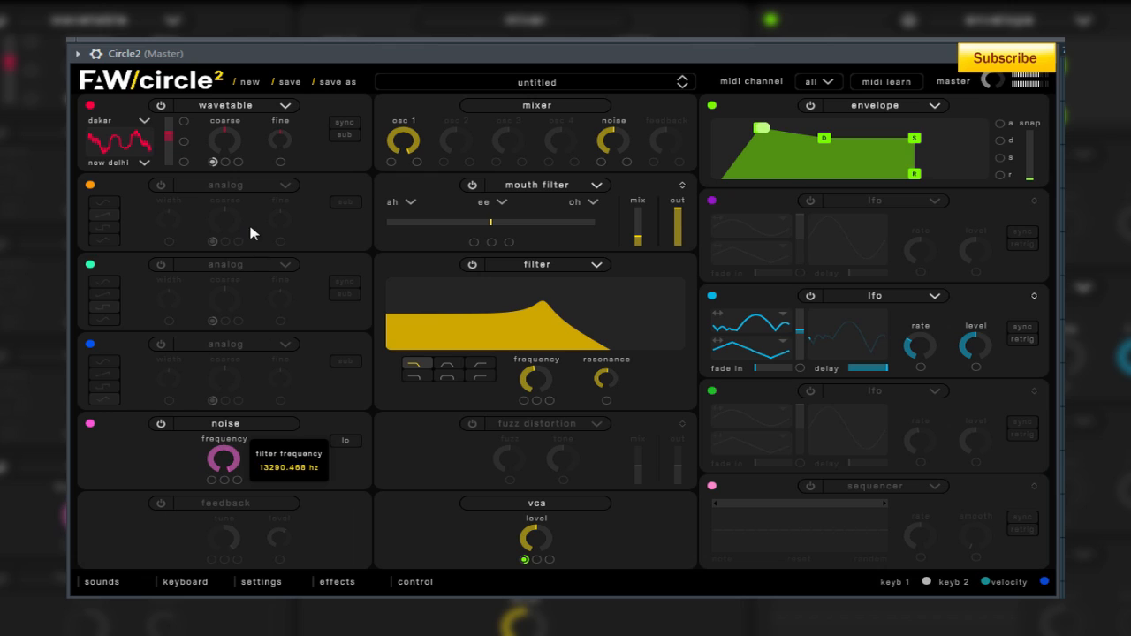
left_click(343, 442)
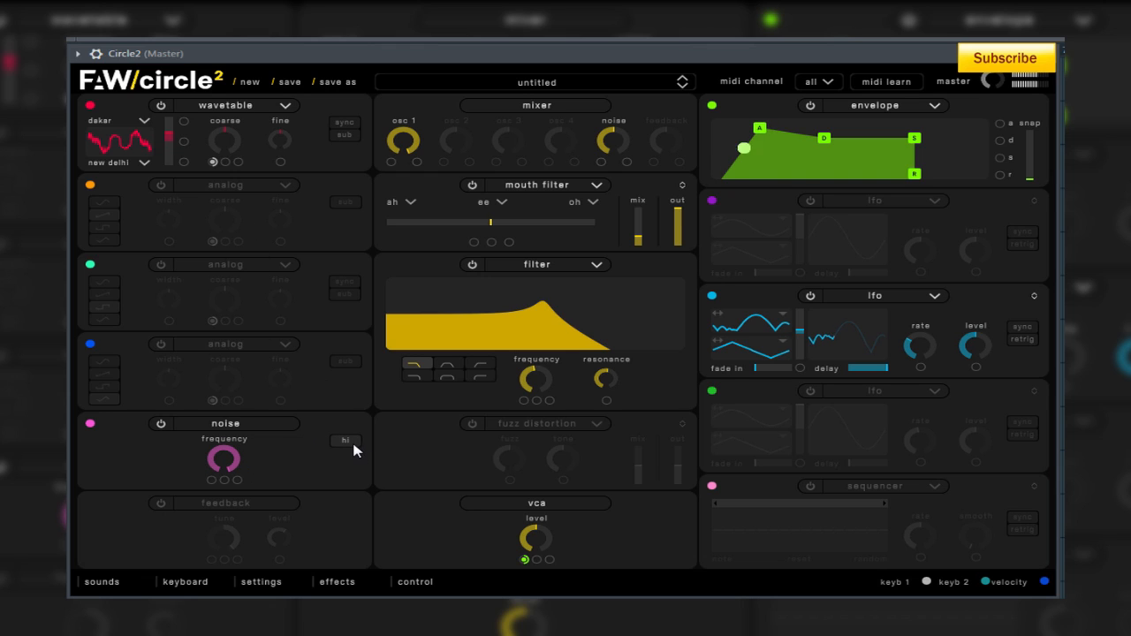
left_click(353, 447)
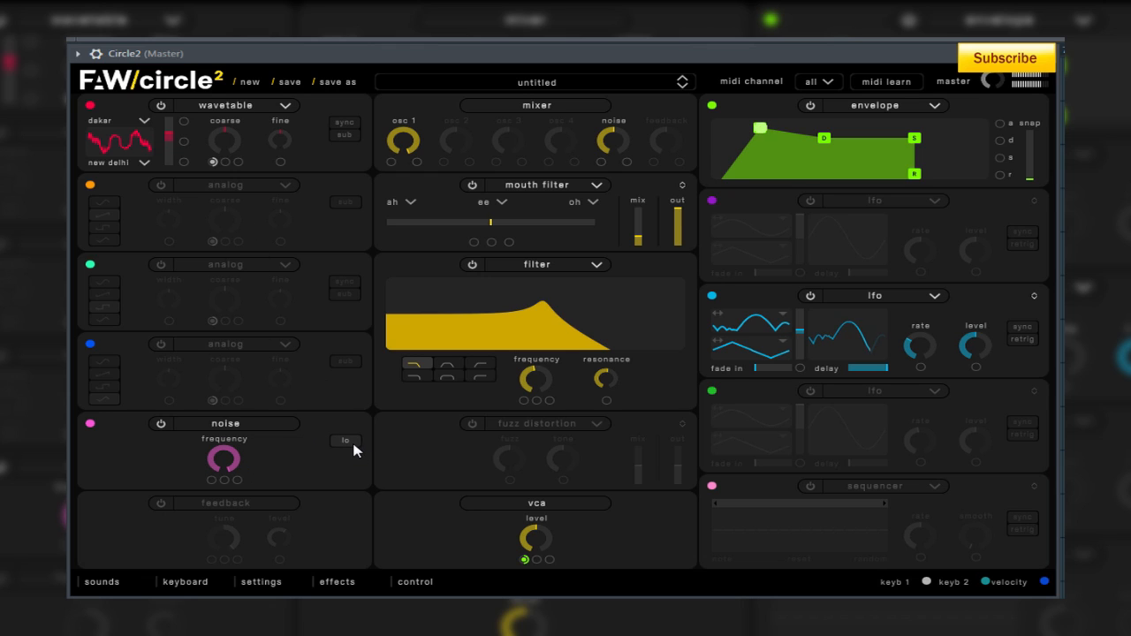
left_click(161, 424)
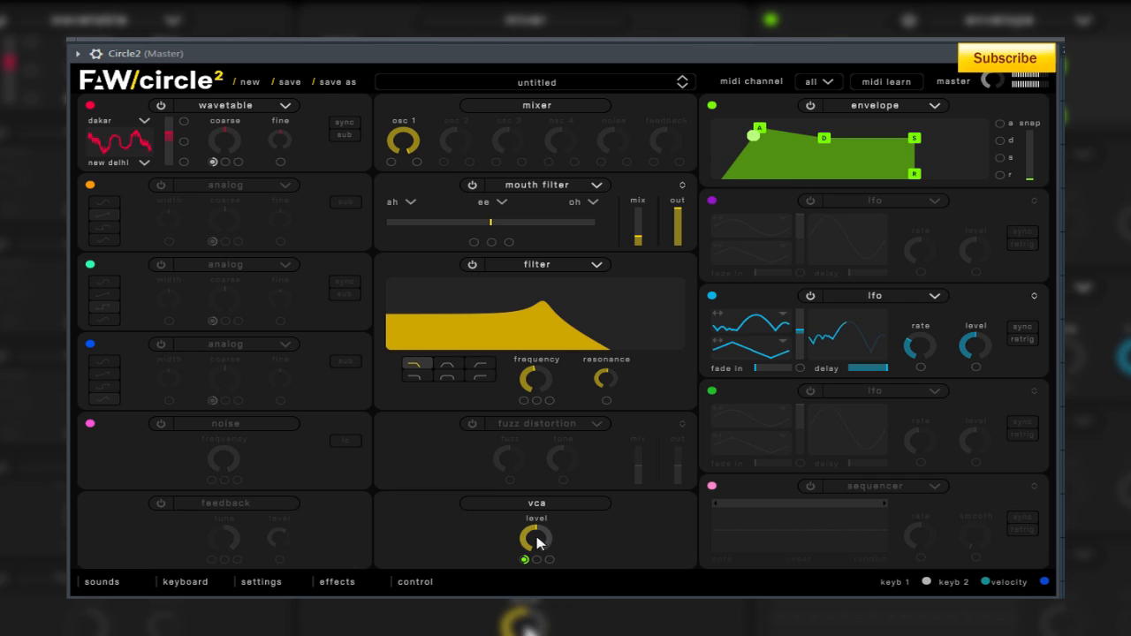
- Adjust the vca level slightly and look at the available midi channel choices
mouse_move(533, 539)
left_mouse_down()
mouse_move(510, 454)
mouse_move(538, 610)
mouse_move(542, 522)
mouse_move(546, 536)
left_mouse_up()
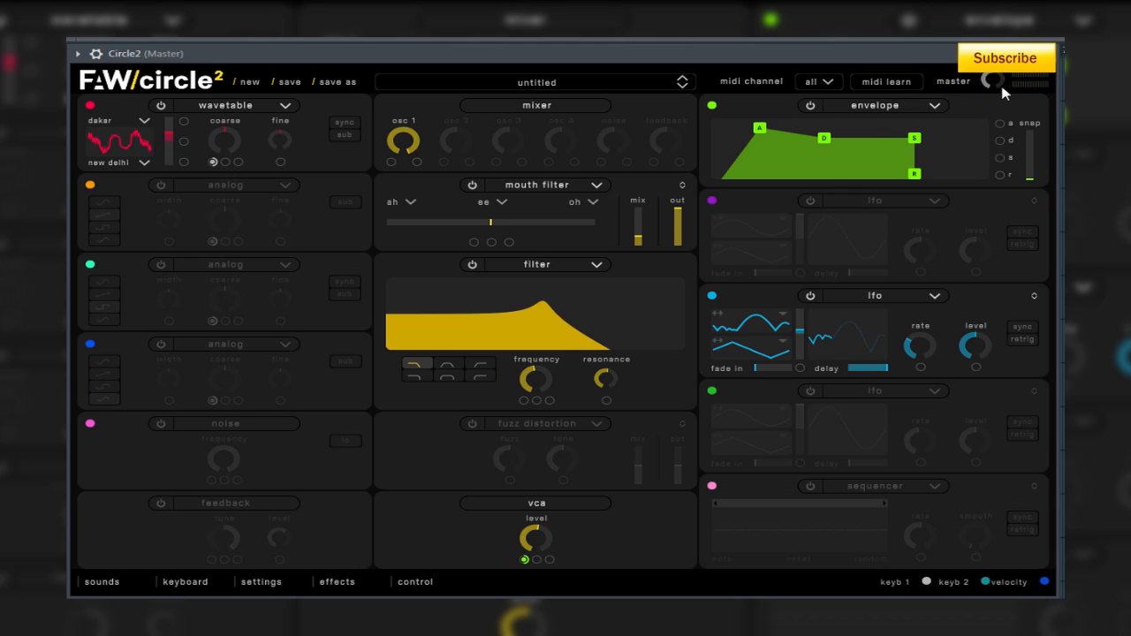
left_click(831, 83)
left_click(831, 84)
- Open the sounds browser and filter the presets by class bass, type hard and style 2010
left_click(102, 583)
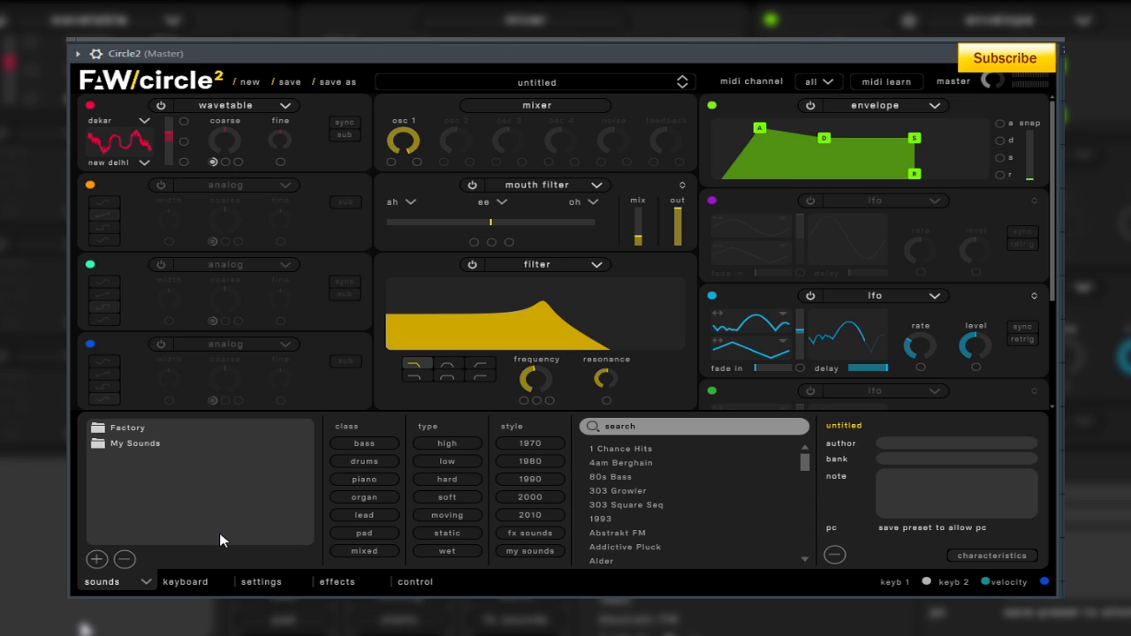
left_click(362, 444)
left_click(468, 479)
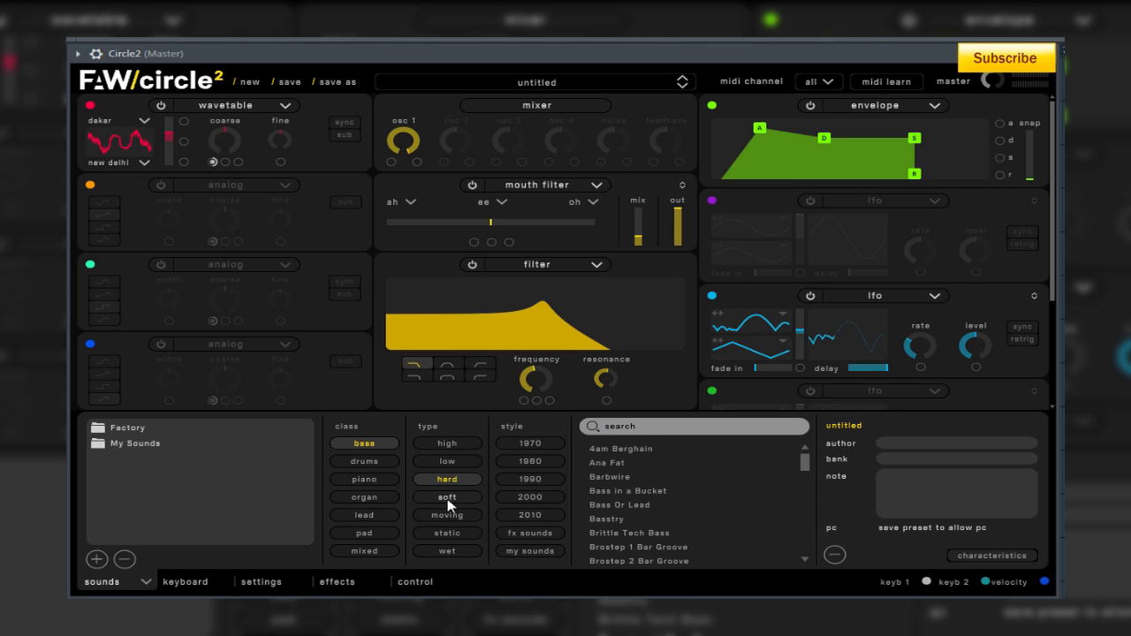
left_click(548, 517)
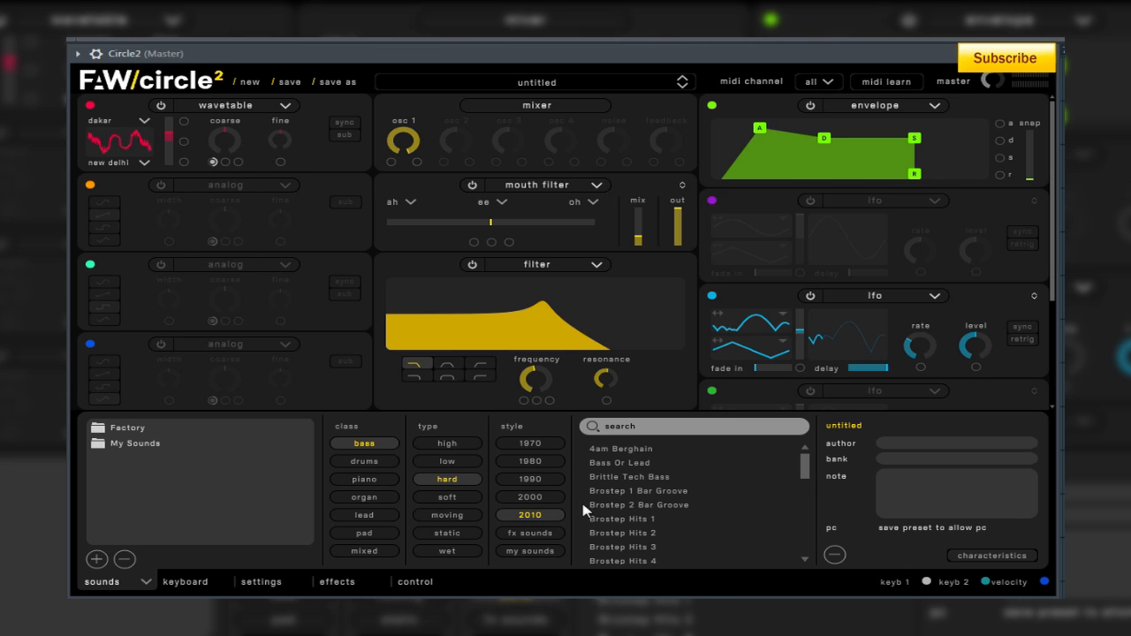
- Audition the presets Brostep 1 Bar Groove, Brostep 2 Bar Groove, Brostep Hits 1, Brostep Hits 2 and Brostep Hits 3
left_click(618, 493)
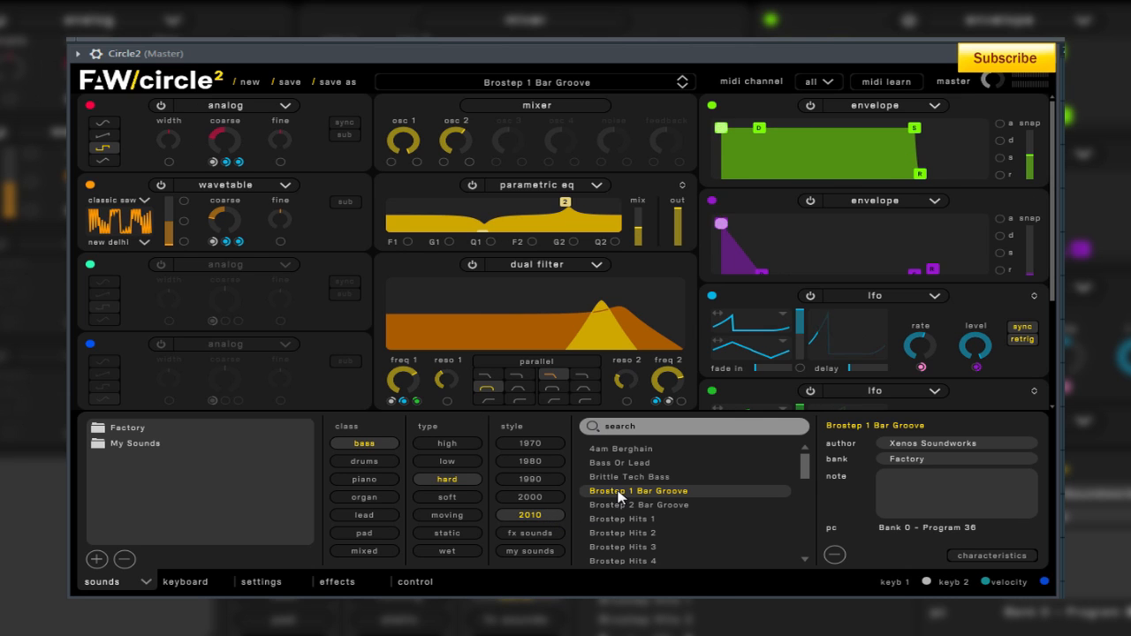
left_click(642, 506)
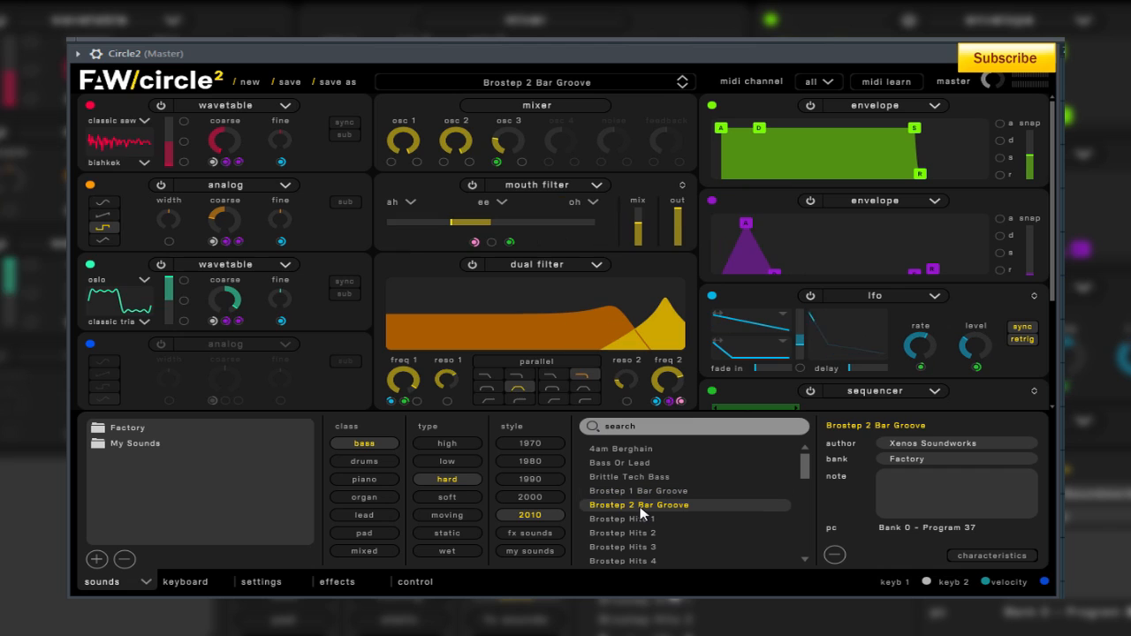
left_click(664, 525)
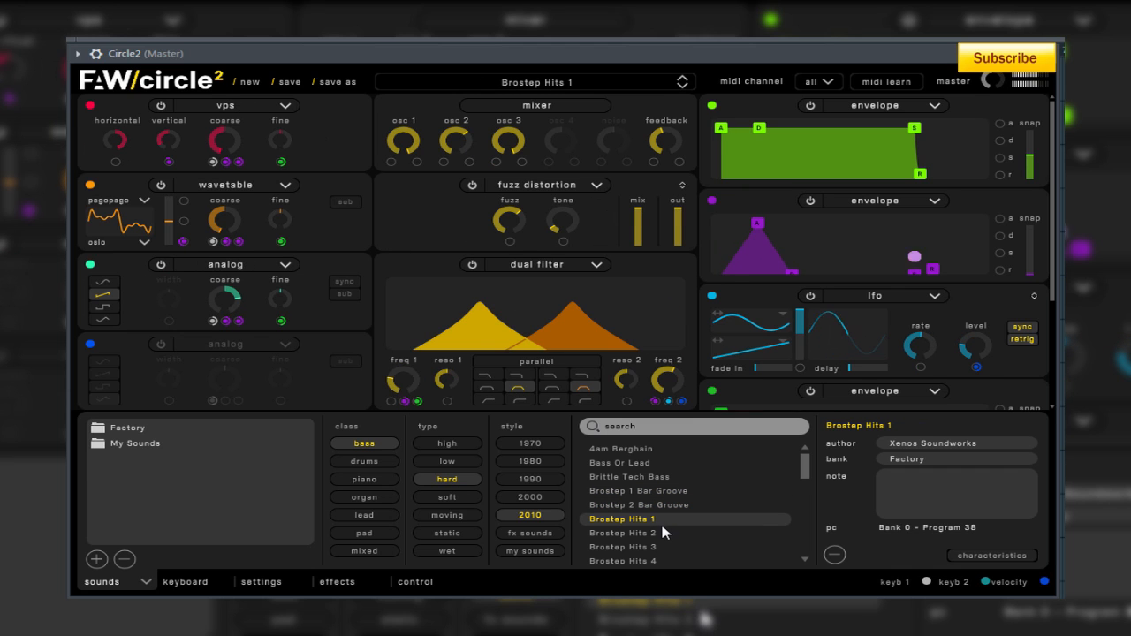
left_click(668, 537)
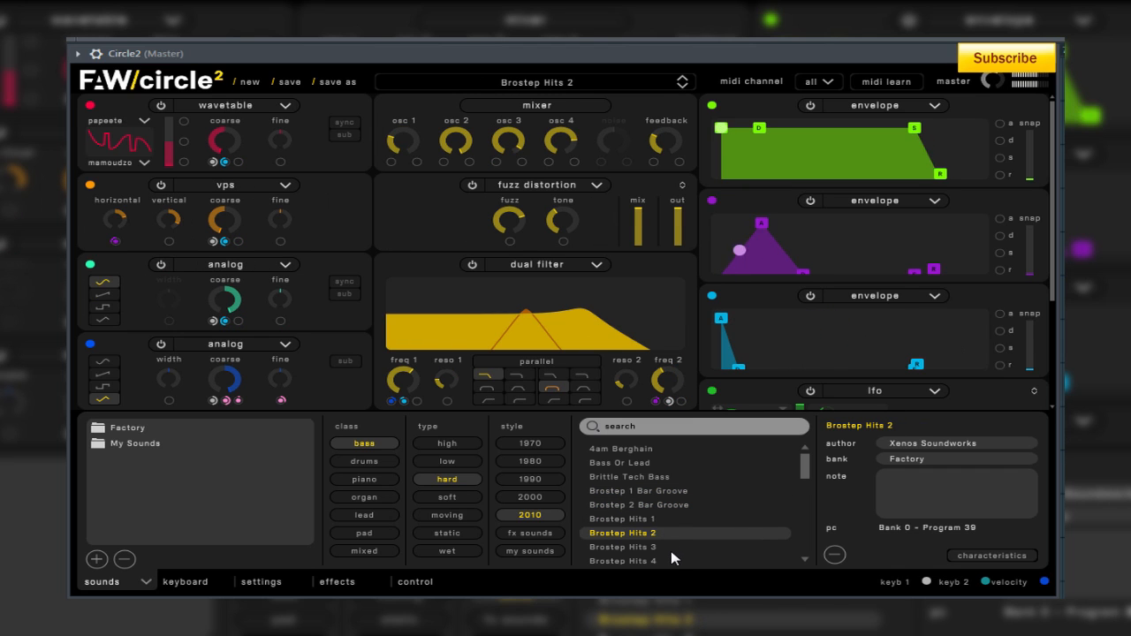
left_click(670, 549)
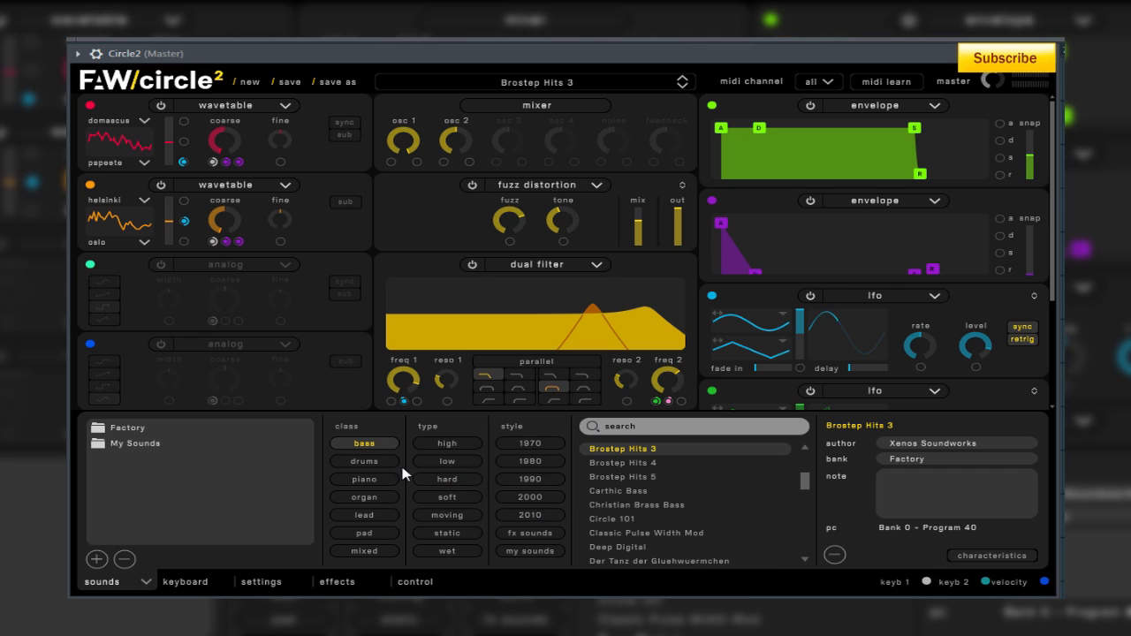
- Try the piano and drums class filters with bass, clear all three, and filter the presets by organ
left_click(376, 482)
left_click(369, 462)
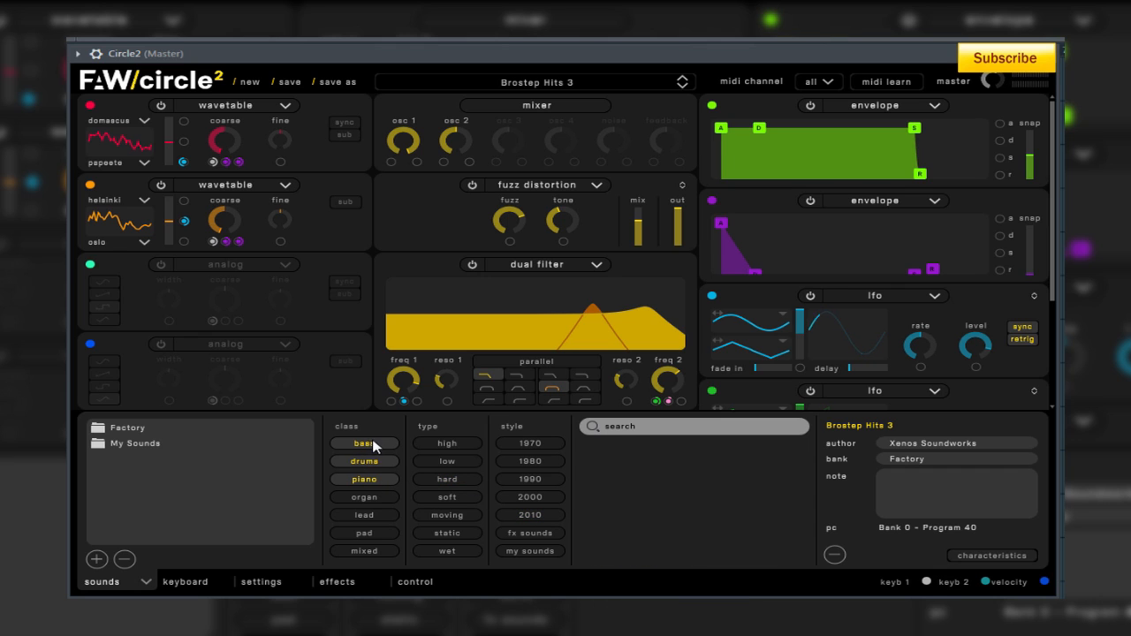
left_click(372, 444)
left_click(374, 465)
left_click(376, 479)
left_click(376, 500)
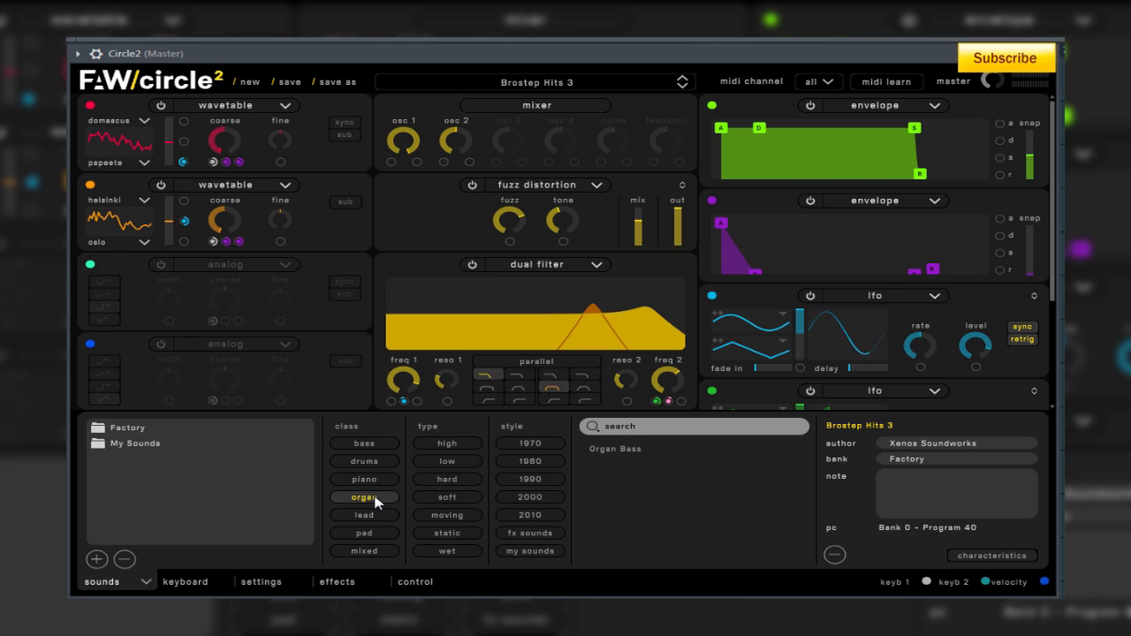
- Add the lead and mixed class filters, and clear lead and organ so only mixed stays active
left_click(381, 517)
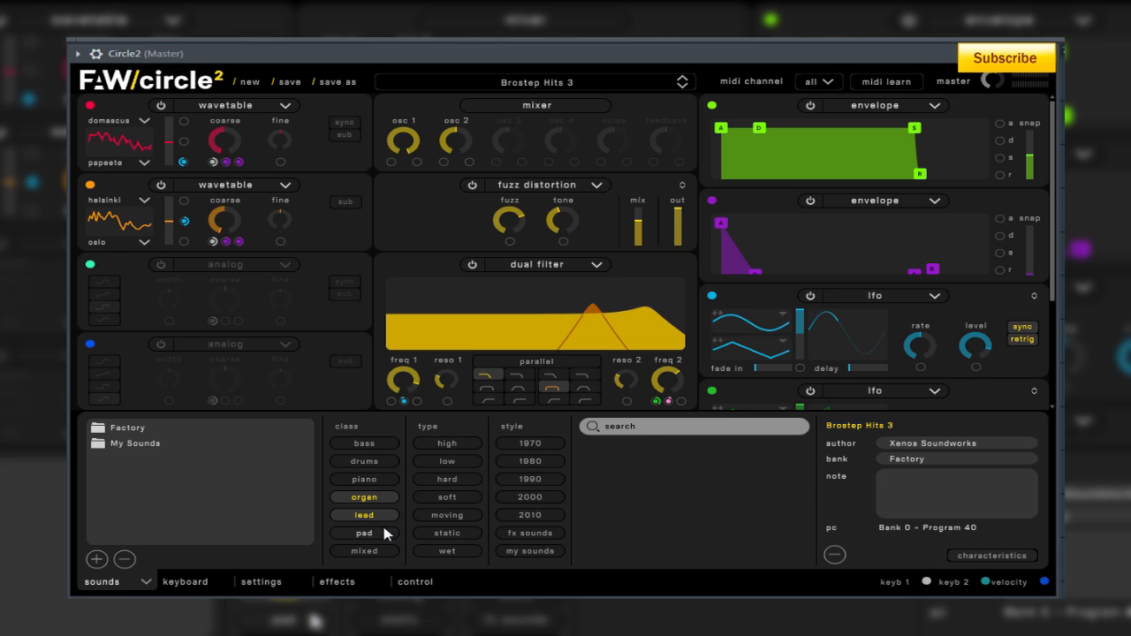
left_click(371, 551)
left_click(373, 520)
left_click(373, 501)
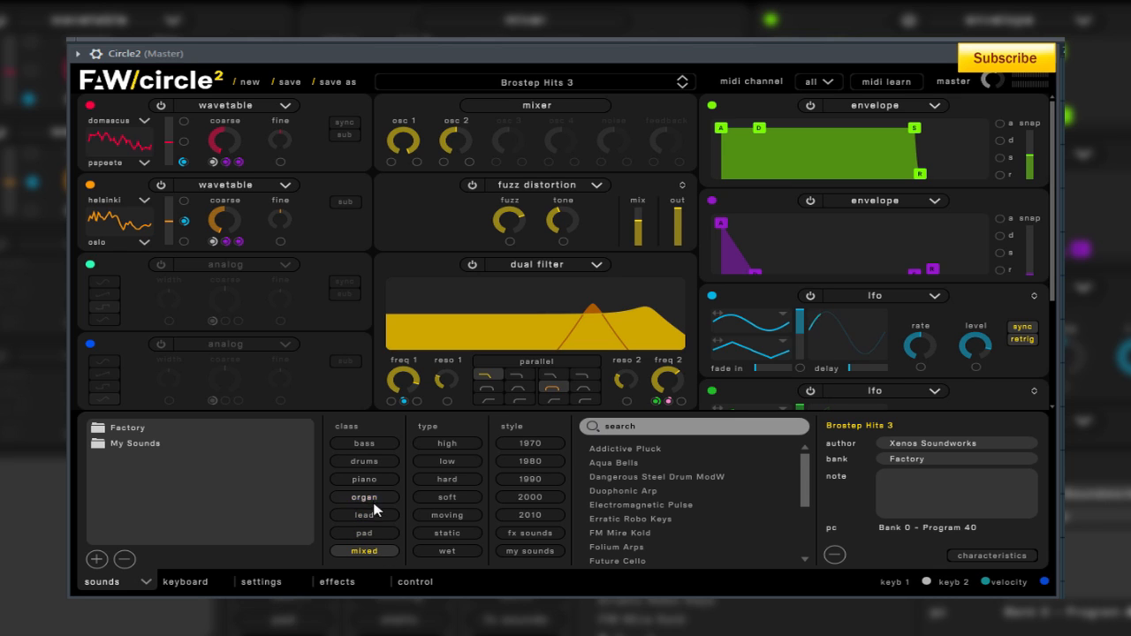
- Clear the mixed filter, try the lead, organ, pad and mixed class filters, and switch each one off again
left_click(375, 552)
left_click(371, 515)
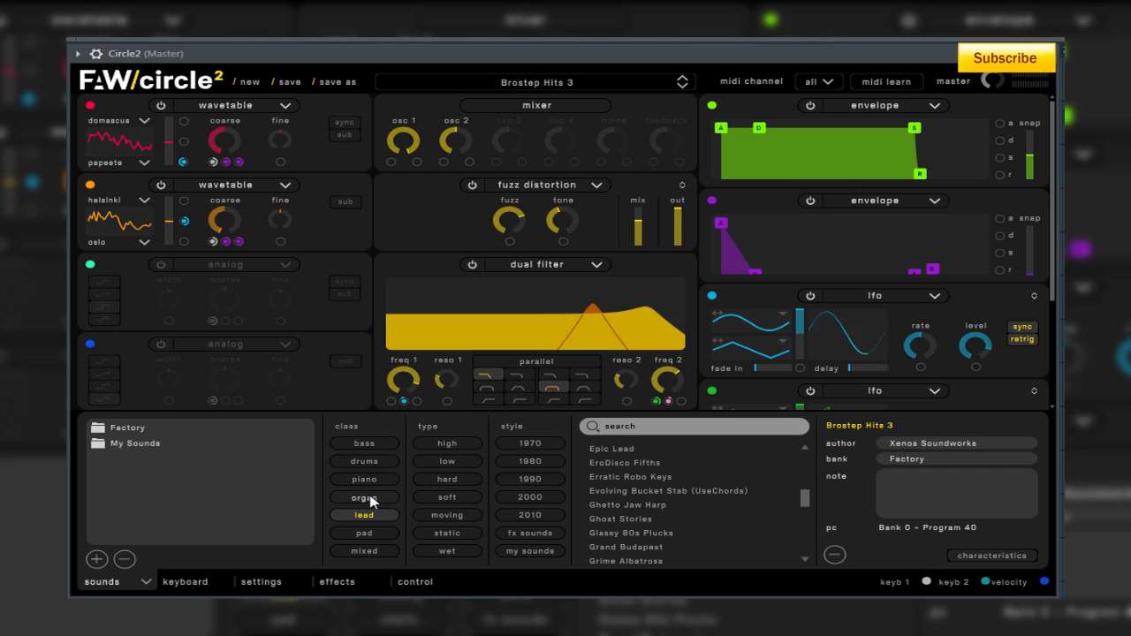
left_click(369, 499)
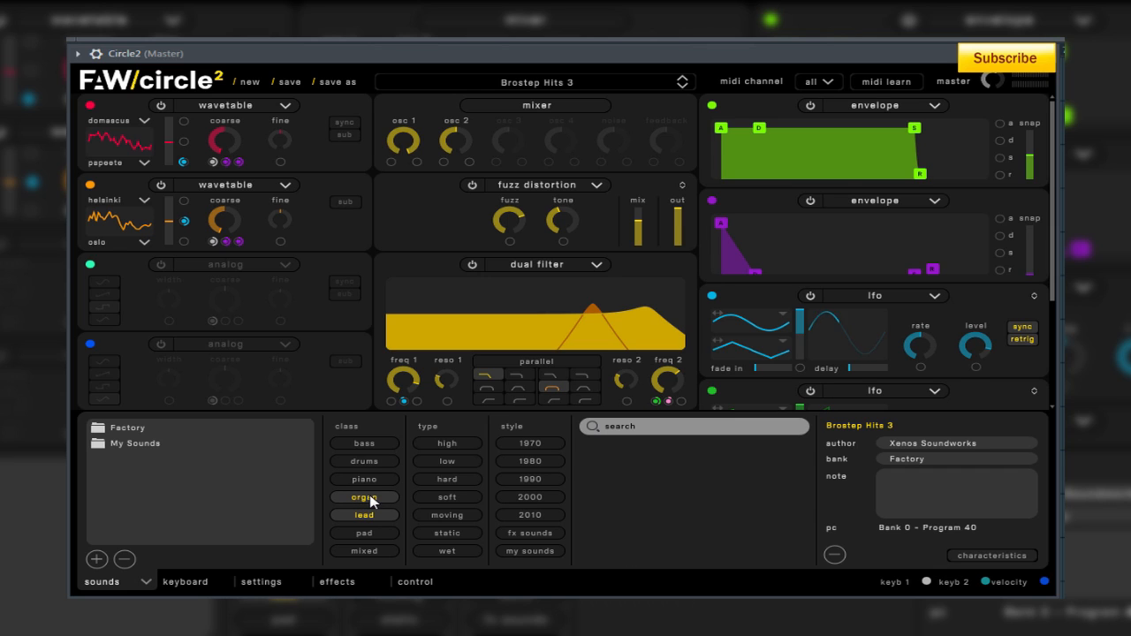
left_click(371, 501)
left_click(366, 516)
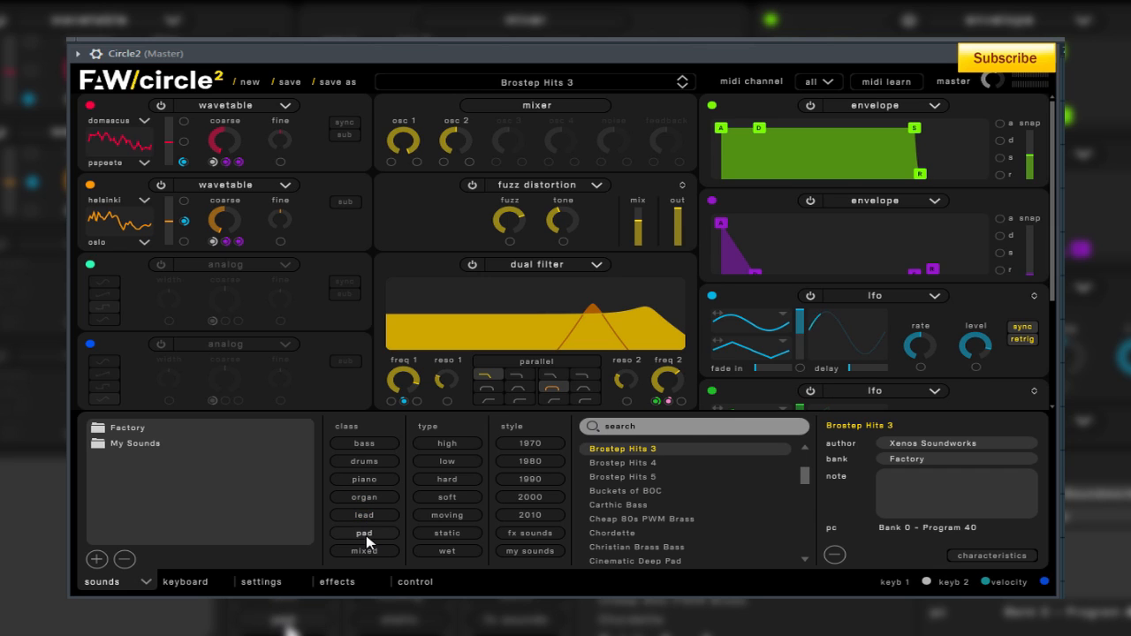
left_click(366, 535)
left_click(368, 536)
left_click(367, 551)
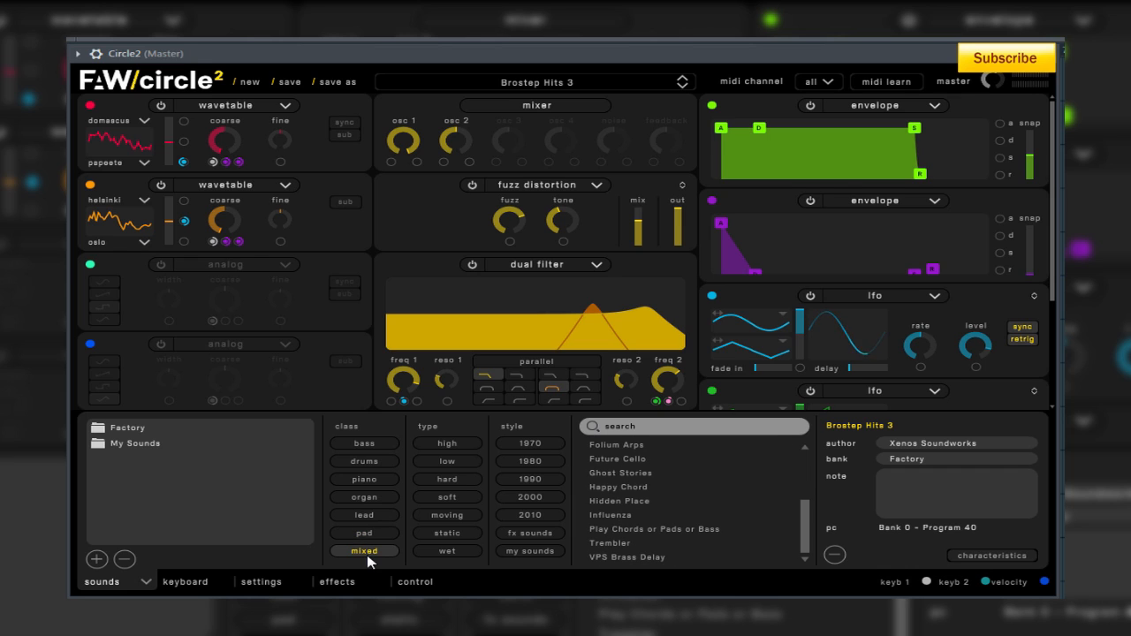
left_click(368, 554)
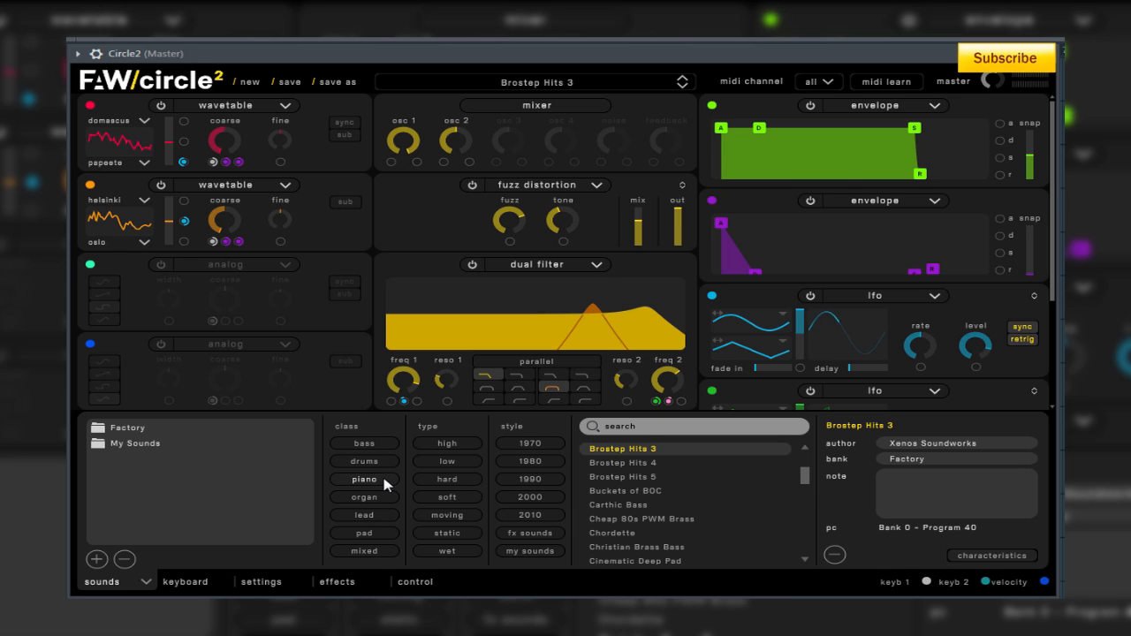
- Try the drums class filter and the fx sounds and my sounds style filters, clearing each one again
left_click(379, 464)
left_click(378, 463)
left_click(529, 533)
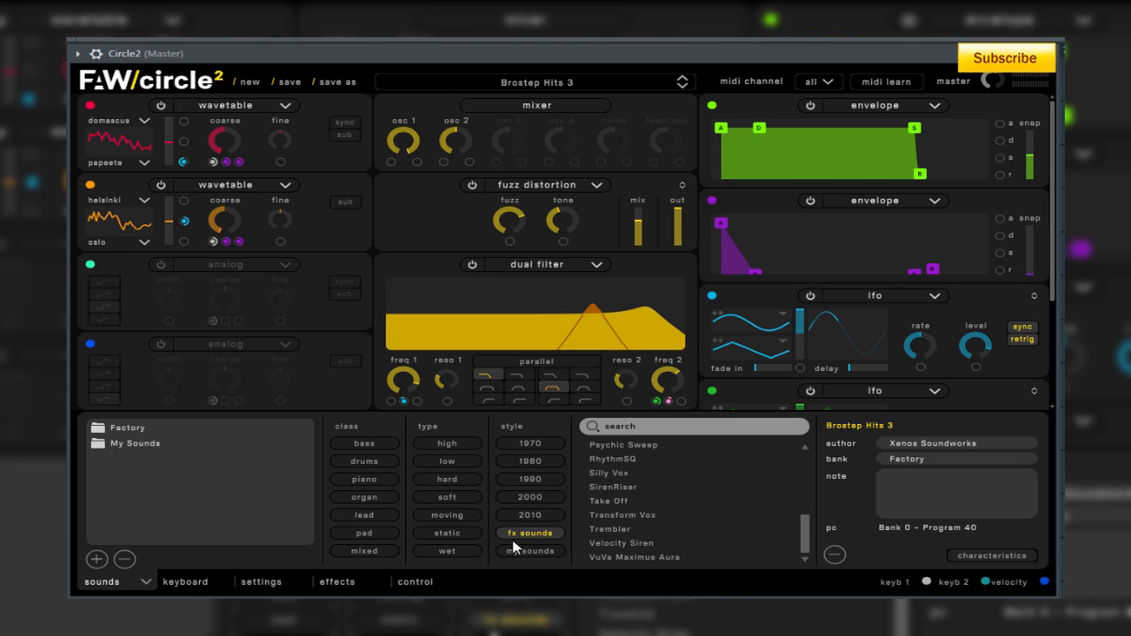
left_click(539, 554)
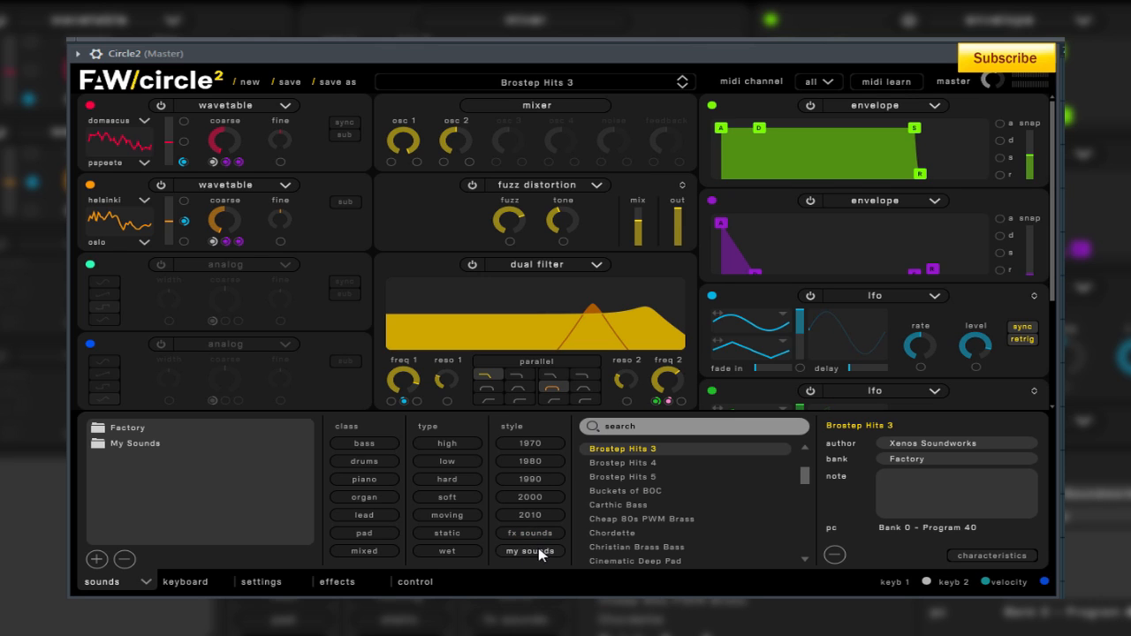
left_click(544, 555)
left_click(547, 552)
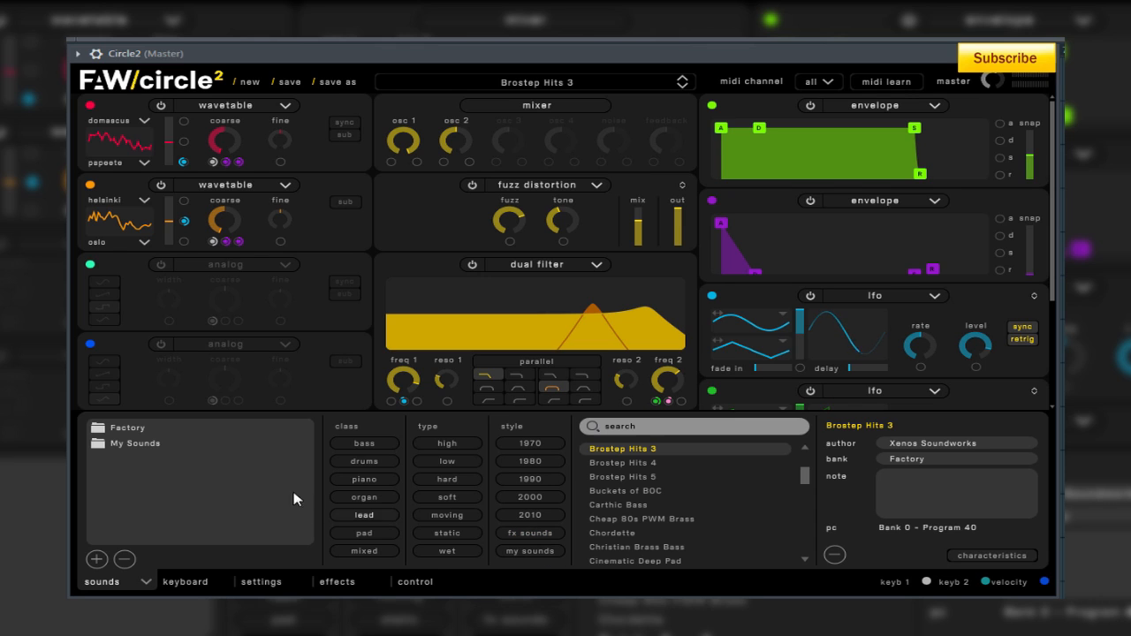
- Browse the My Sounds folder and load the preset Deep Low cut bass
left_click(134, 444)
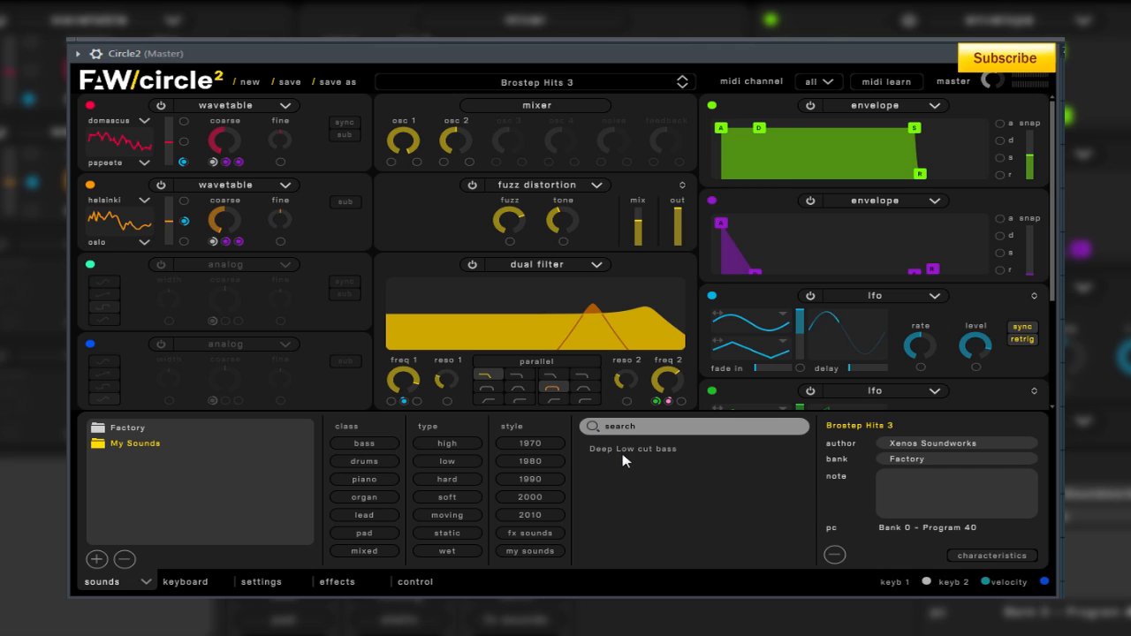
left_click(623, 450)
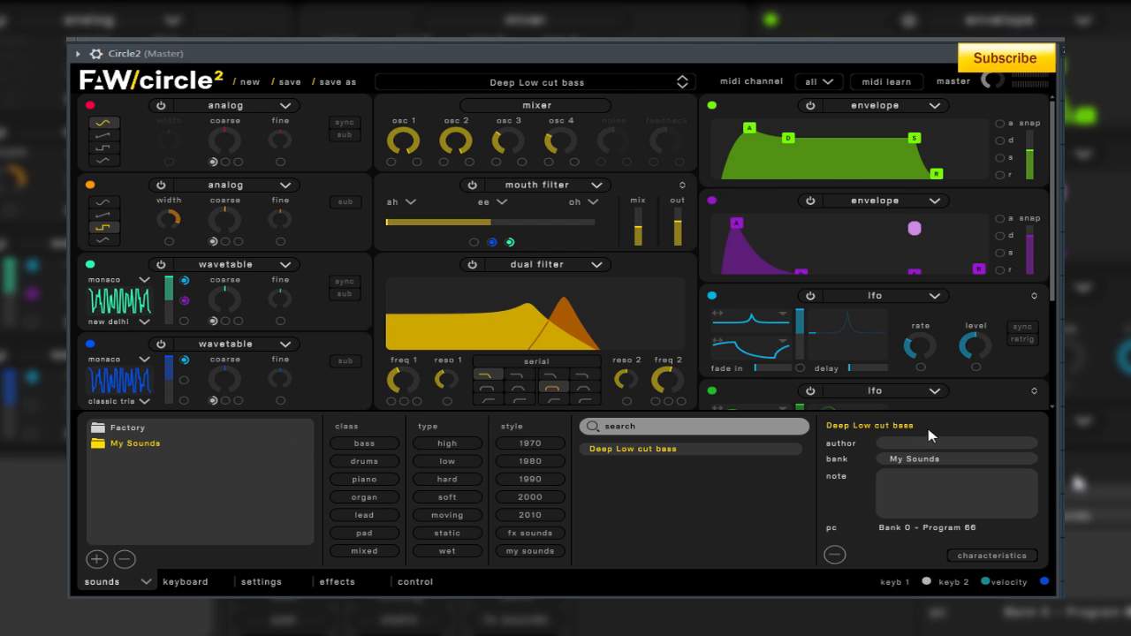
- Close the preset browser, try assigning the green LFO to the dual filter's freq 2, and remove that modulation again
left_click(145, 581)
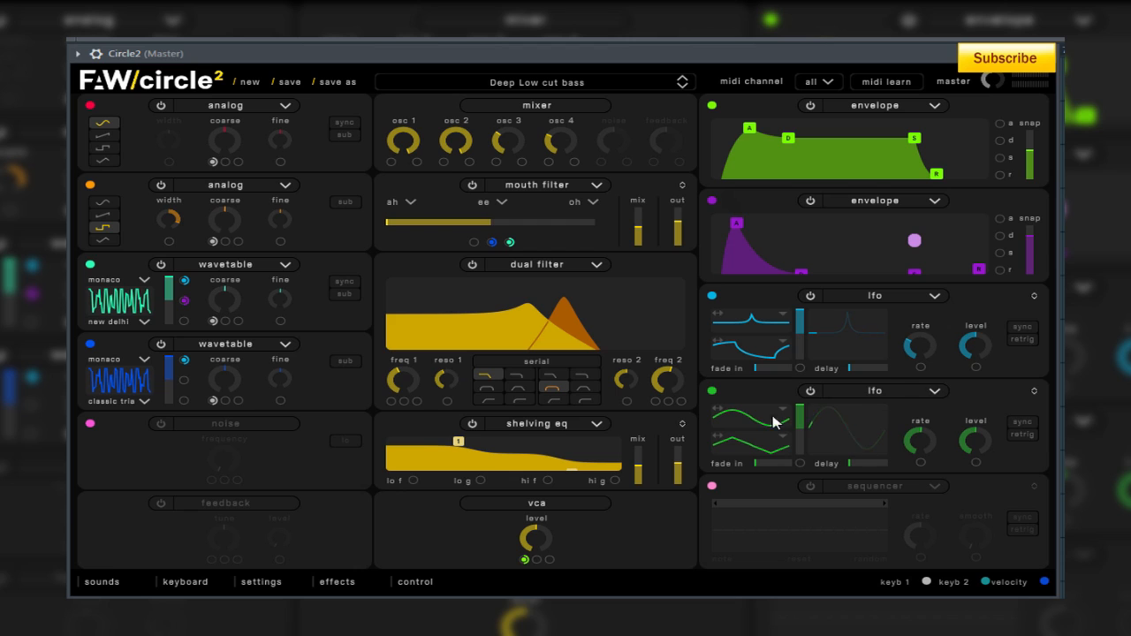
left_click_drag(716, 393, 658, 404)
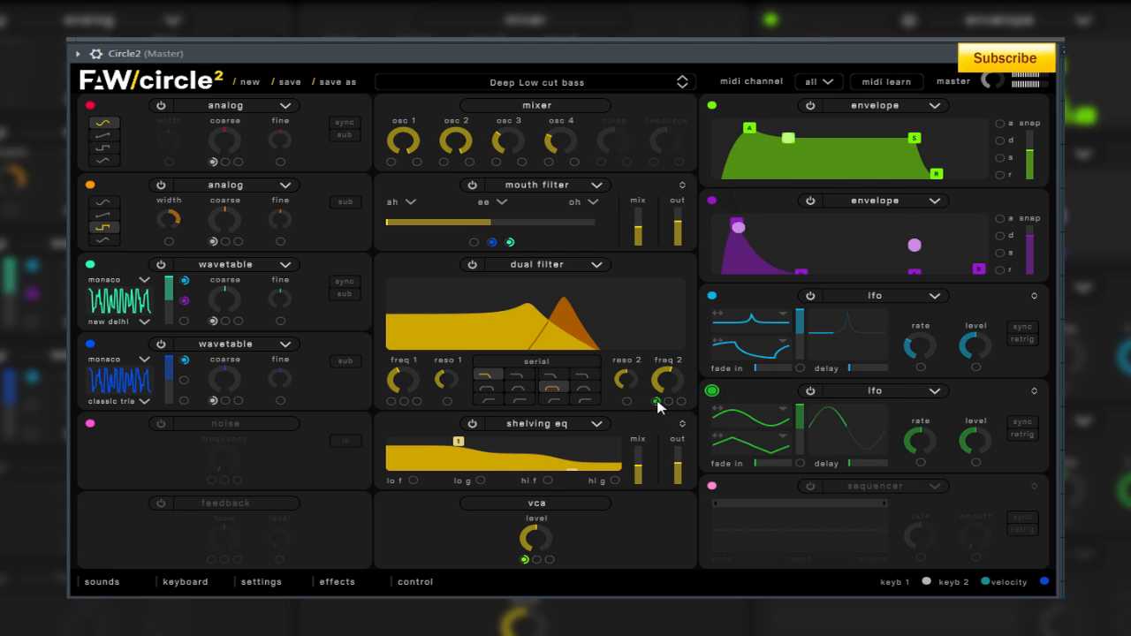
left_click_drag(659, 404, 674, 353)
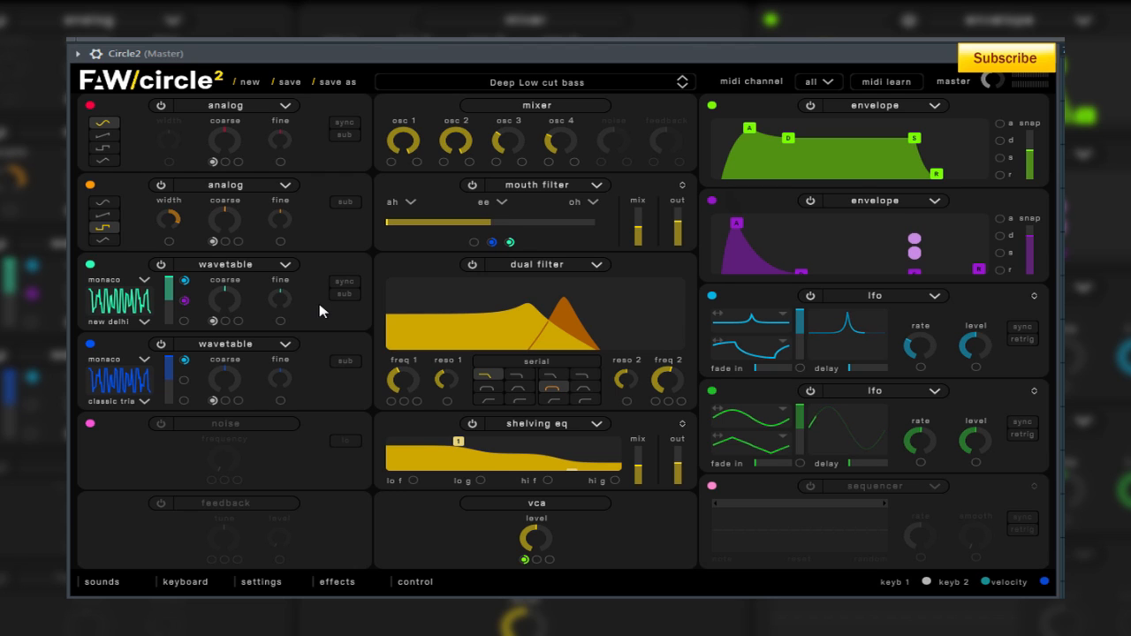
- Show the keyboard section, switch its arpeggiator on, and switch it off again
mouse_move(164, 364)
left_click(183, 584)
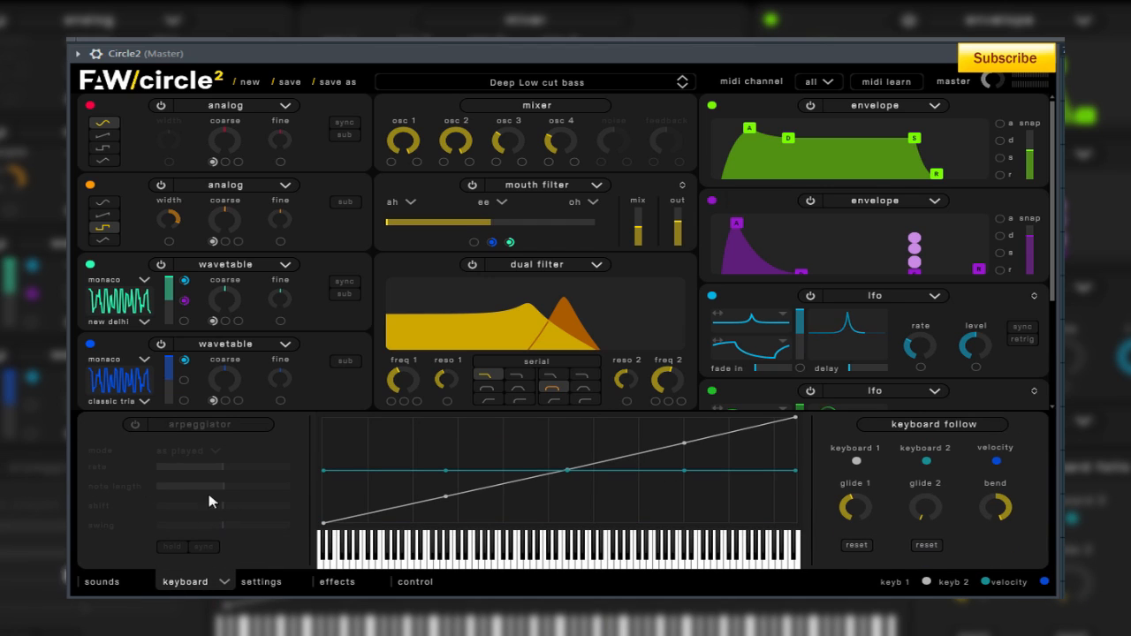
left_click(135, 425)
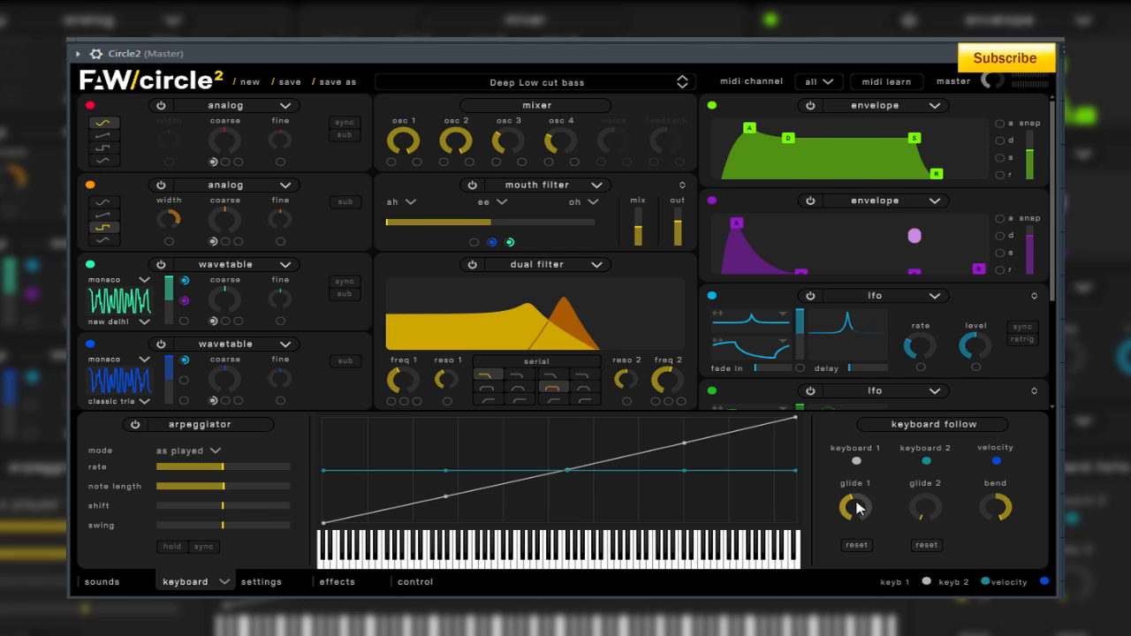
left_click(135, 424)
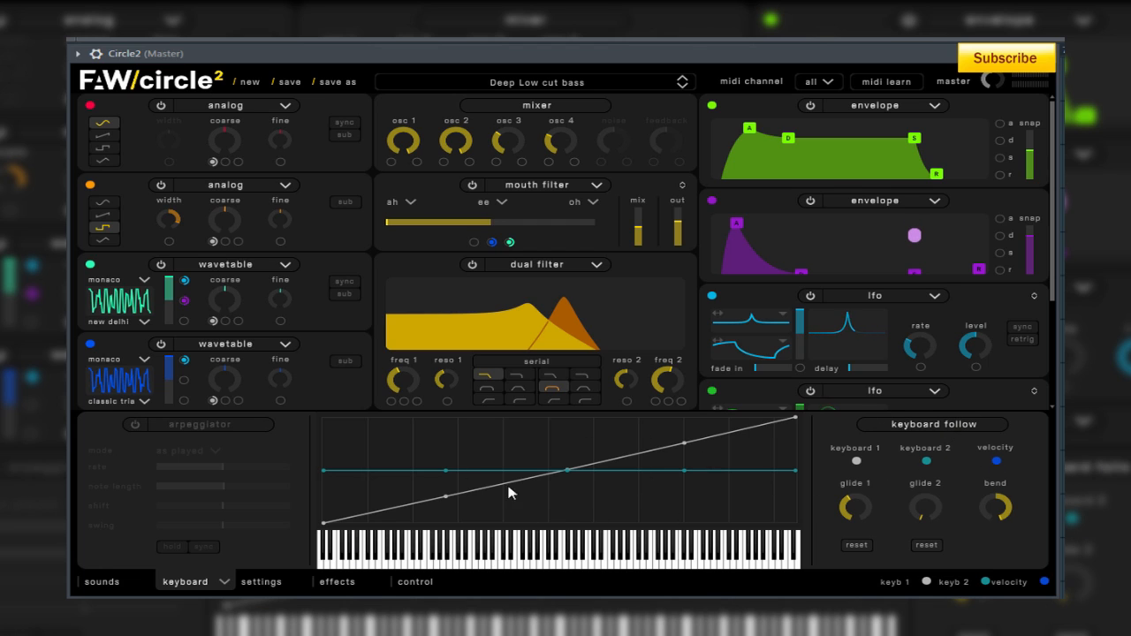
- In the voicing settings, try raising and lowering global detune and master tune, and toggle legato off and back on
left_click(270, 585)
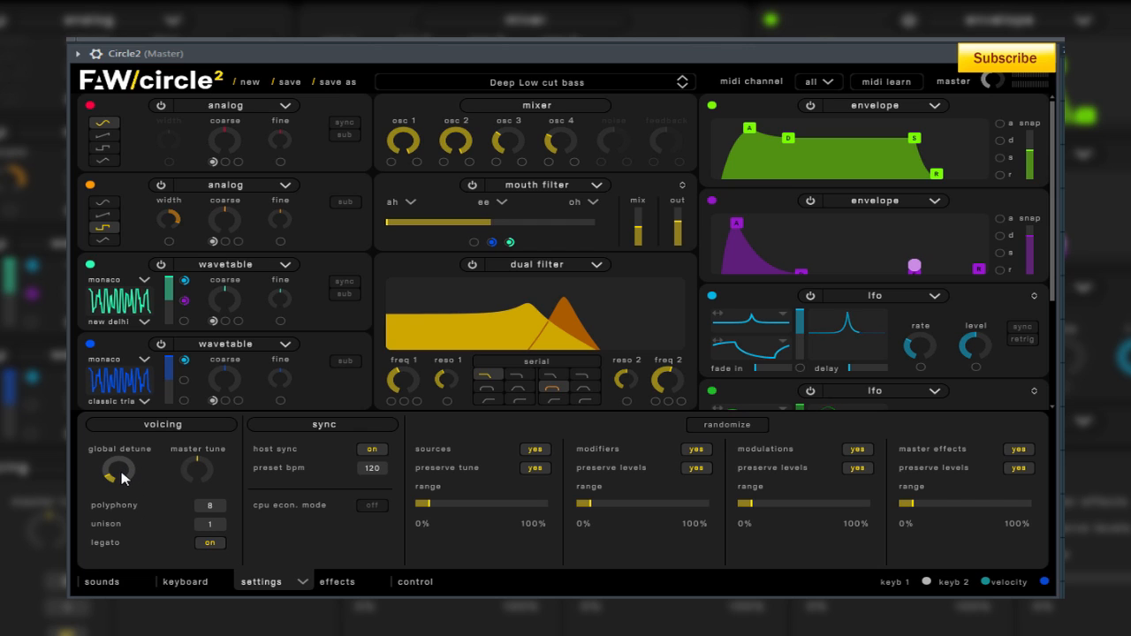
scroll(121, 479, "up", 6)
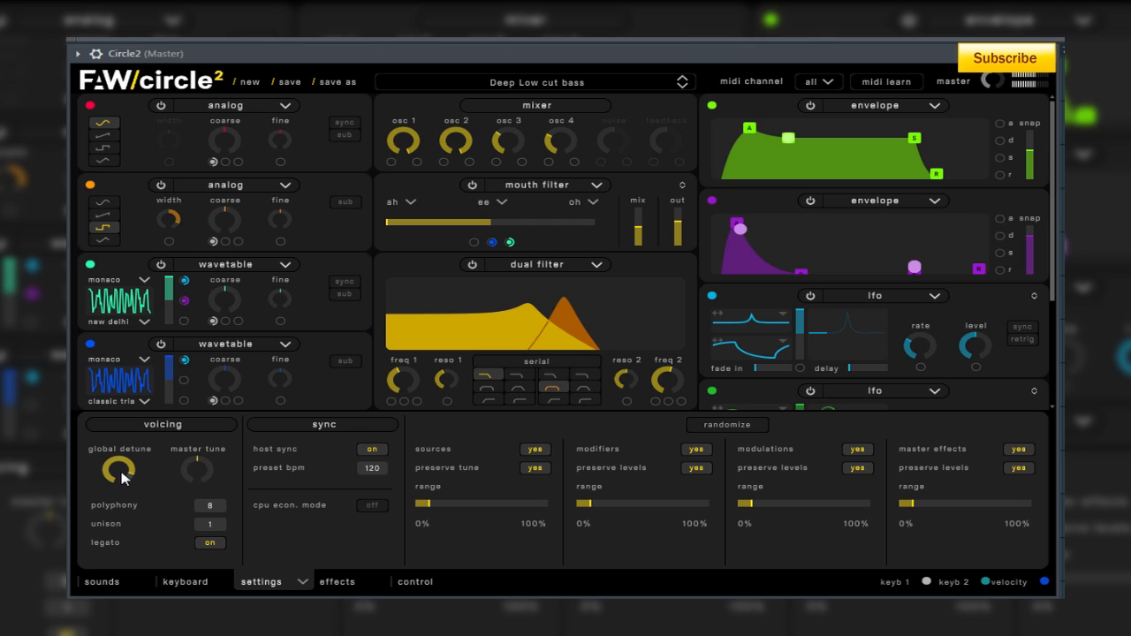
scroll(121, 478, "down", 2)
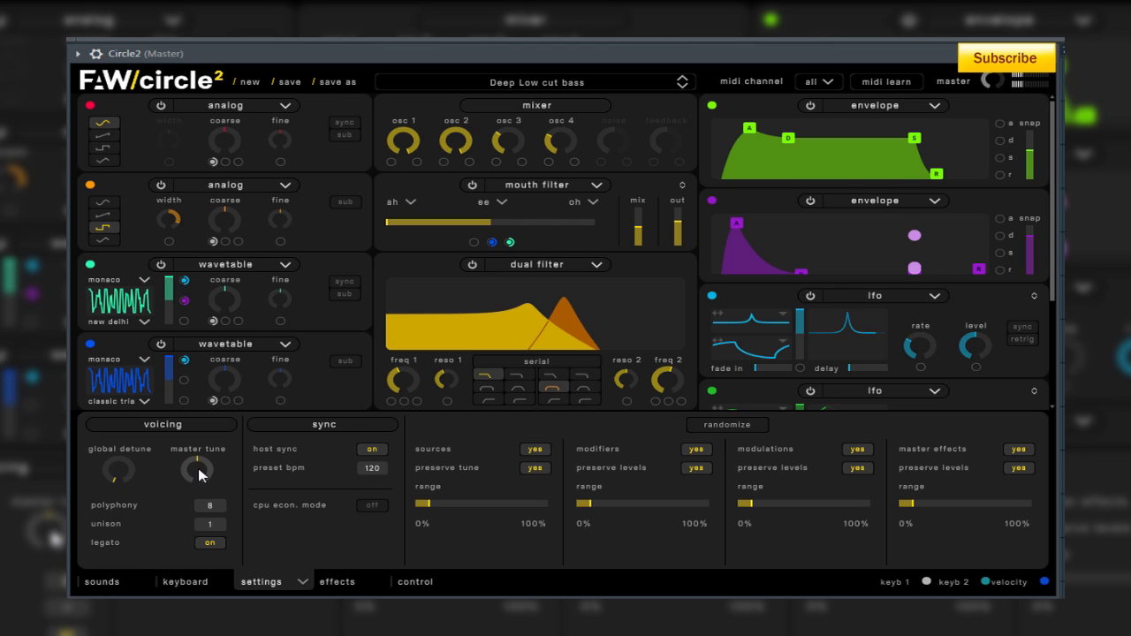
scroll(198, 475, "up", 4)
scroll(195, 477, "down", 4)
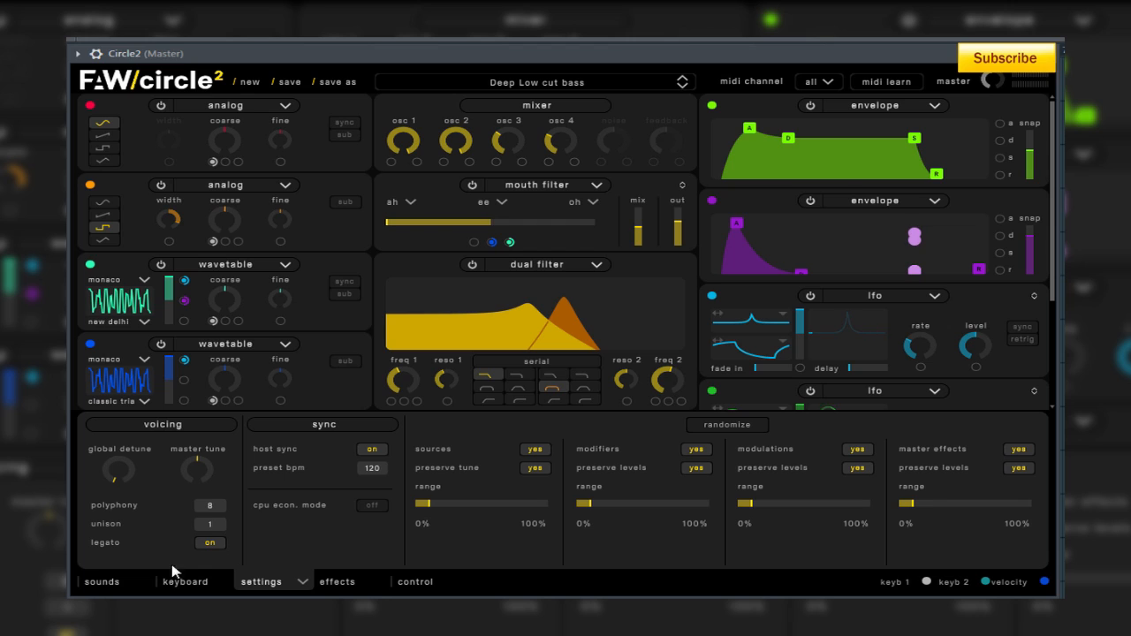
left_click(210, 543)
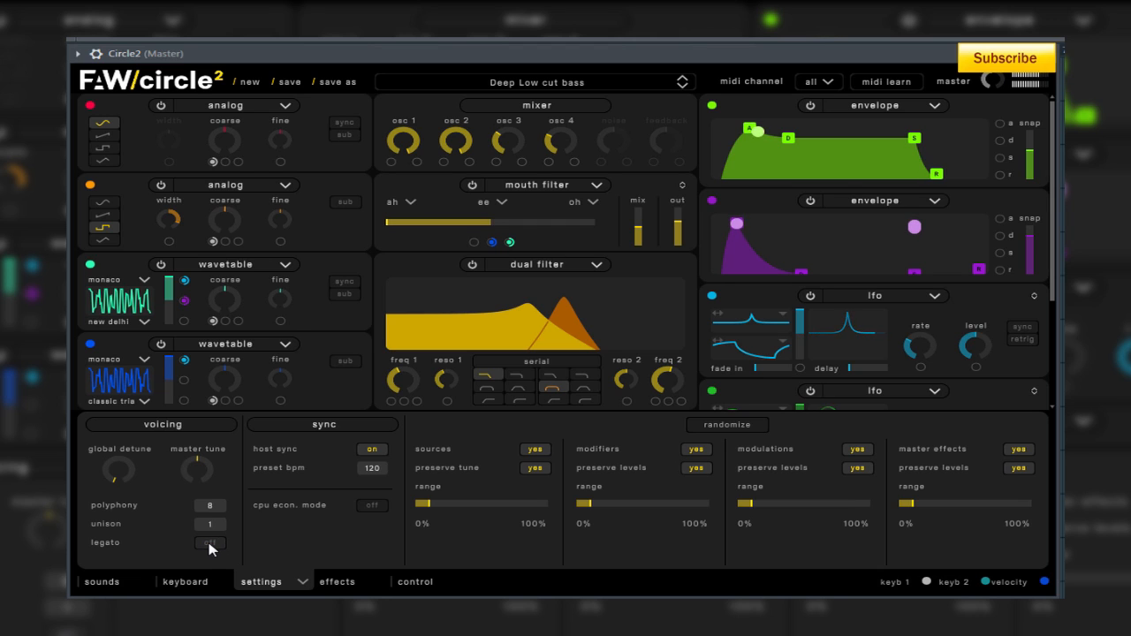
left_click(210, 542)
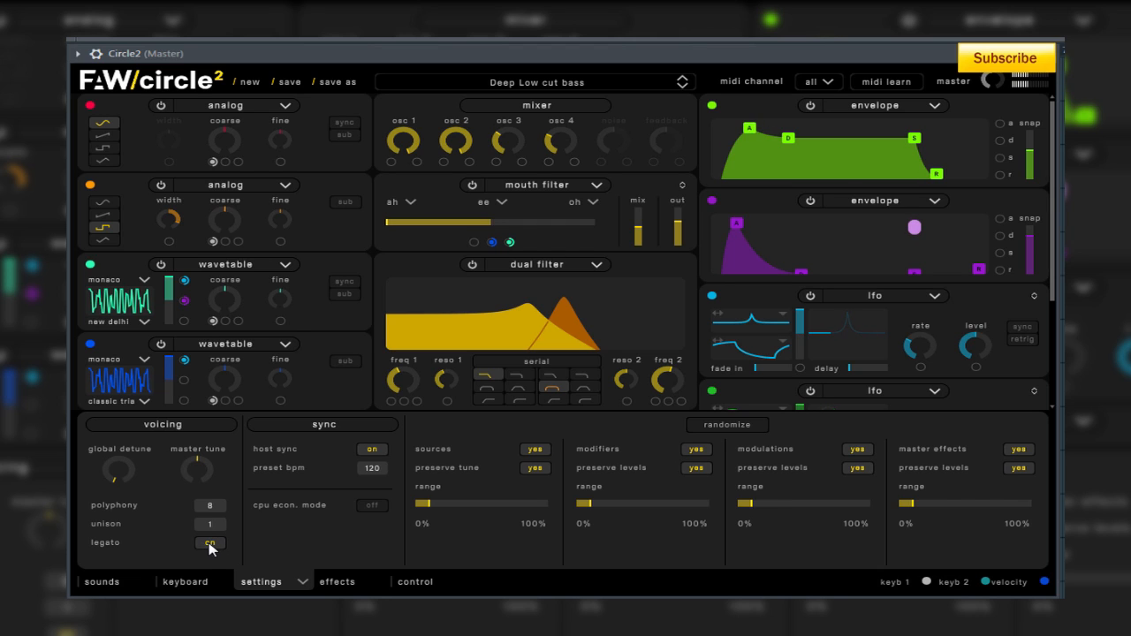
- Compare the effect types offered for the chorus slot in the effects section with those offered for the mouth filter
left_click(334, 582)
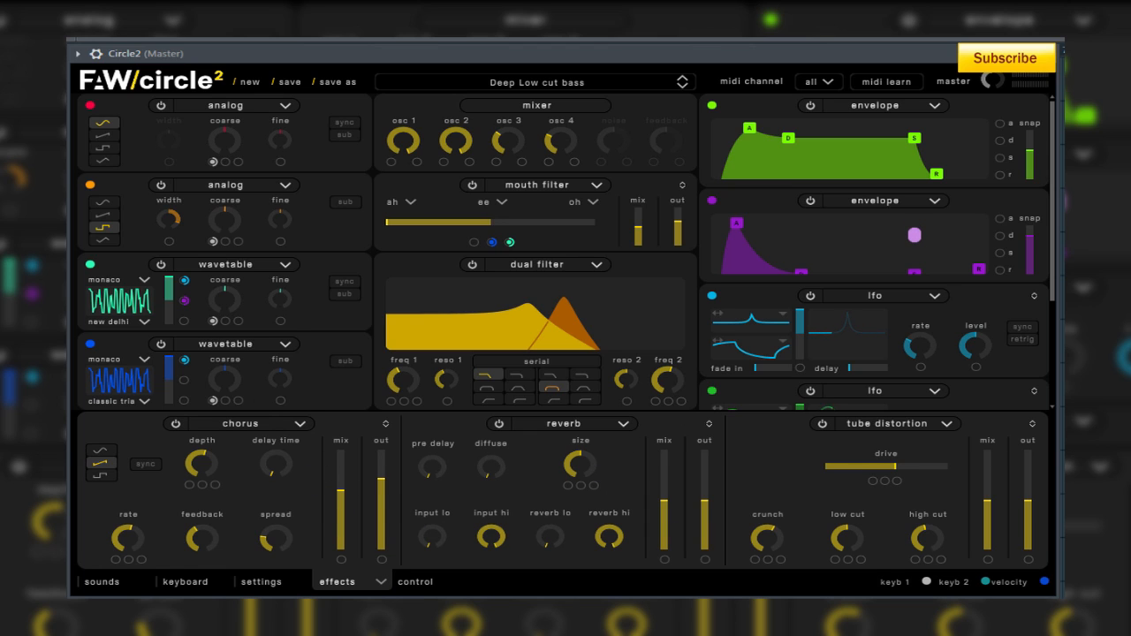
left_click(265, 425)
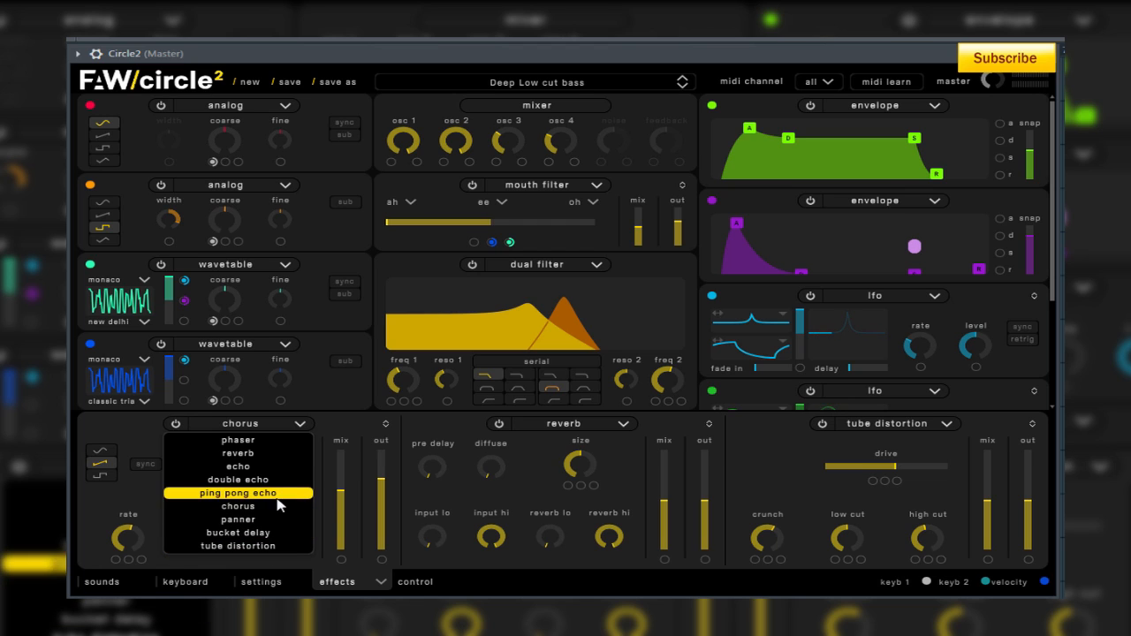
left_click(389, 582)
left_click(555, 187)
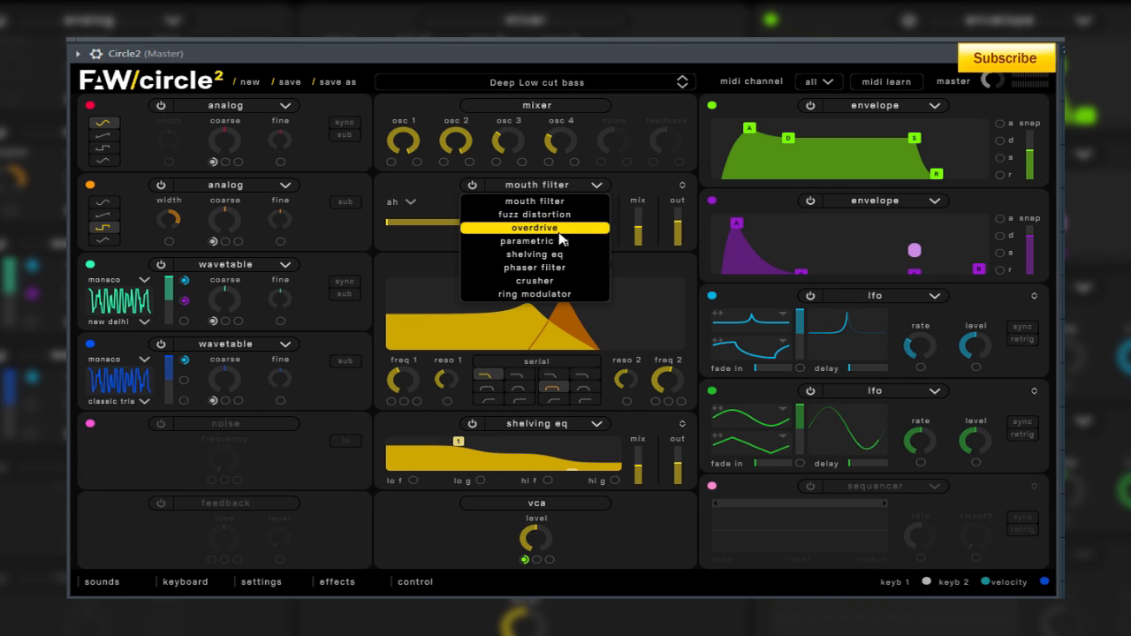
left_click(560, 188)
left_click(350, 584)
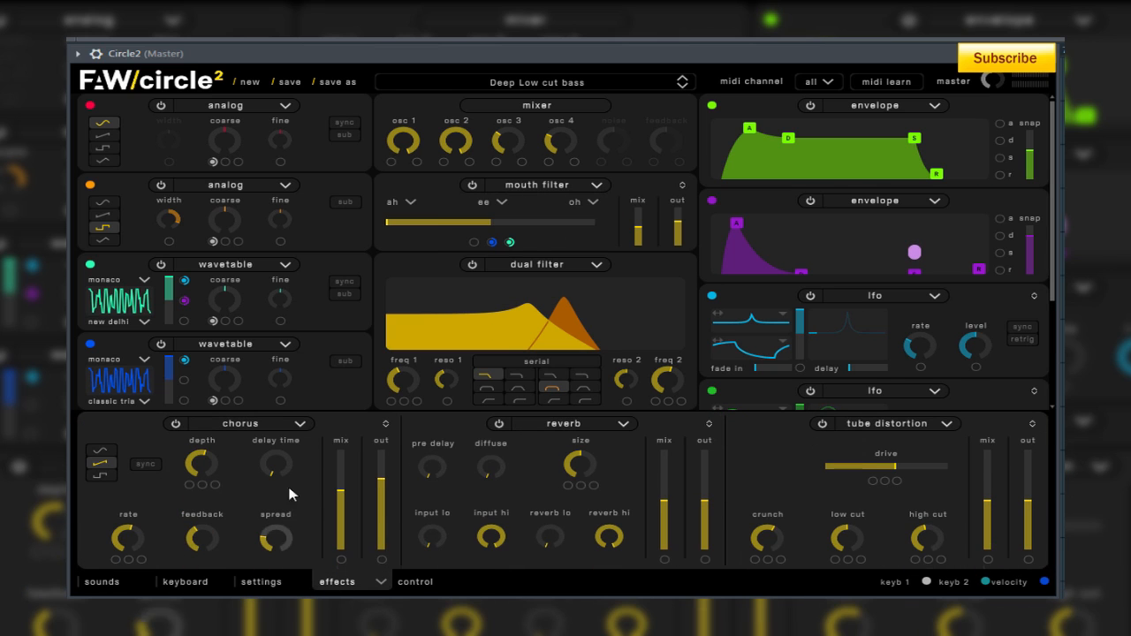
left_click(386, 583)
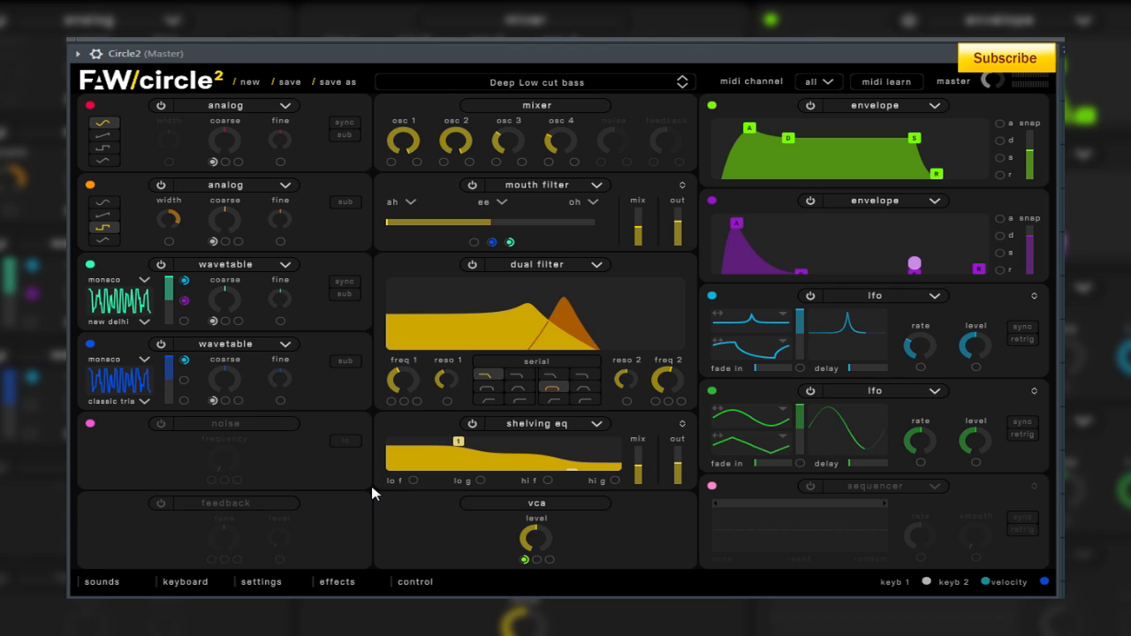
- Examine the control section's CC parameter mapping table and OSC connection settings, and close the section
left_click(416, 583)
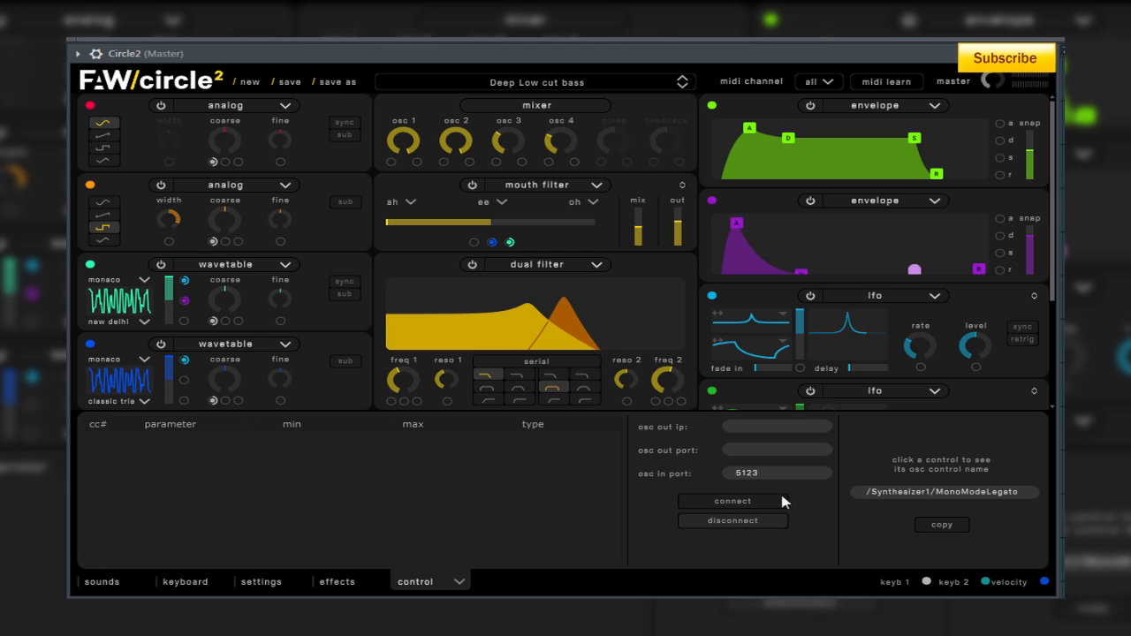
left_click(458, 584)
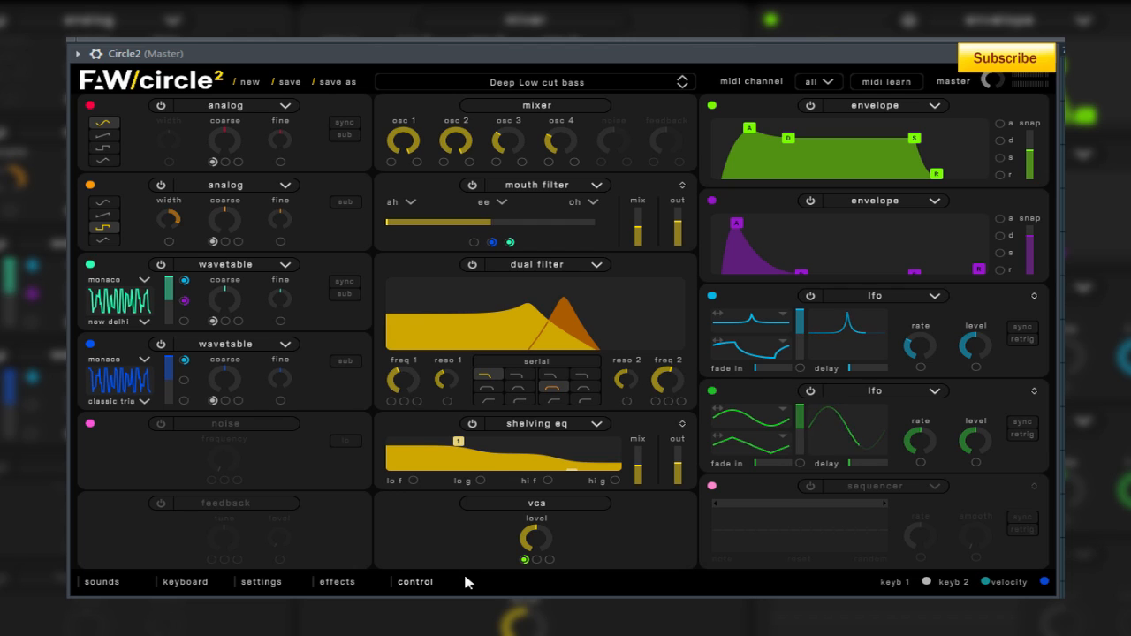
- Include the Factory folder alongside My Sounds in the preset browser, look through the combined preset list, and close the browser
left_click(88, 585)
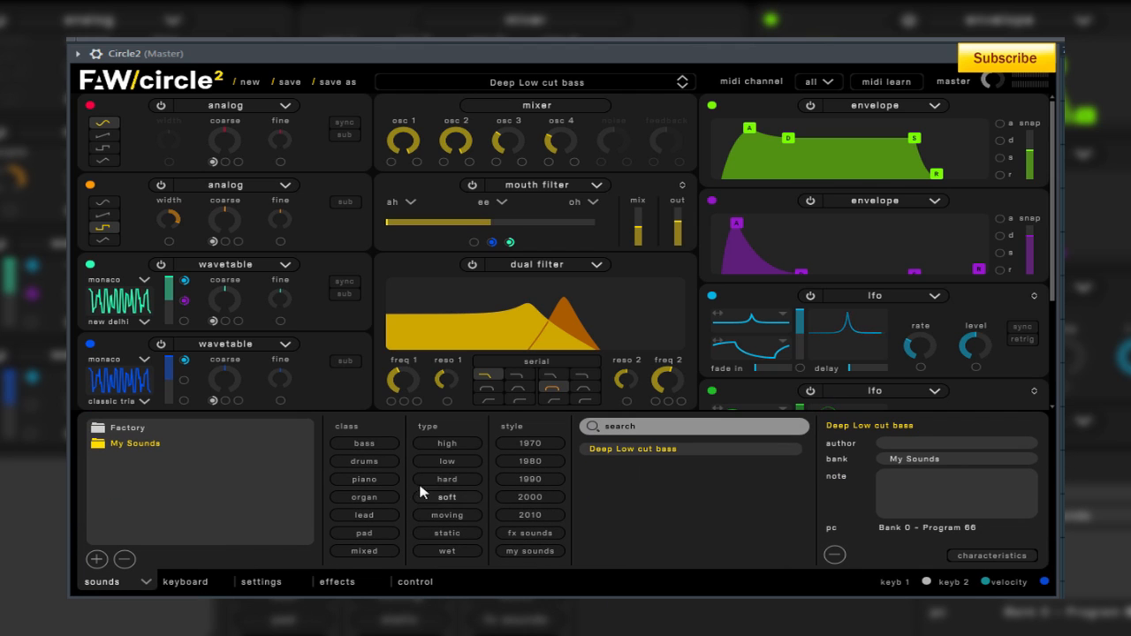
left_click(124, 427)
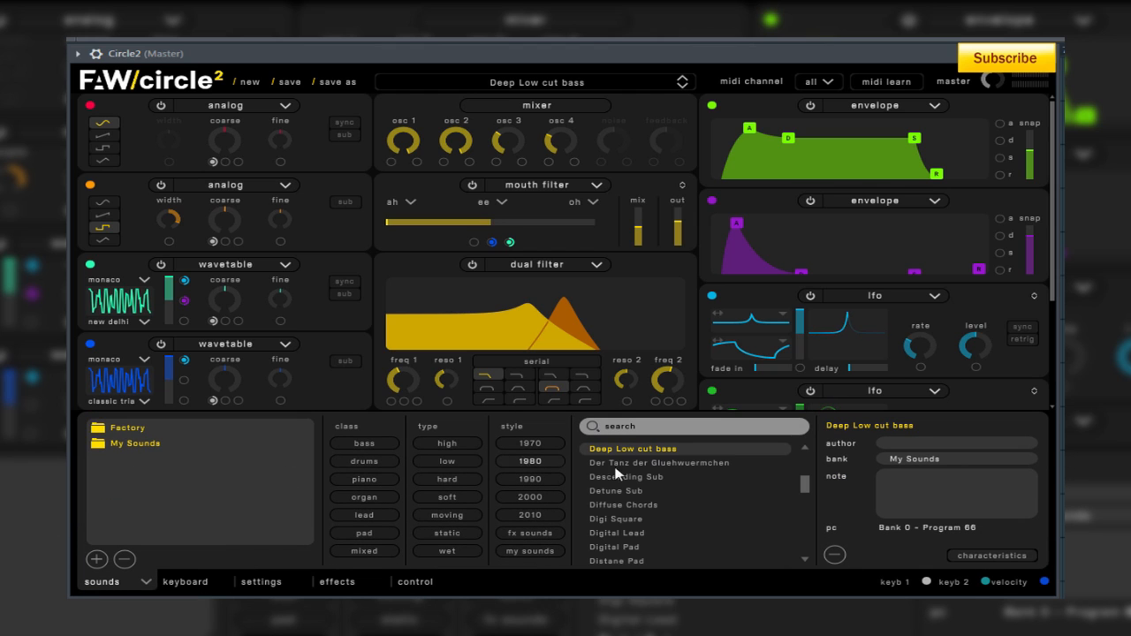
scroll(616, 474, "down", 20)
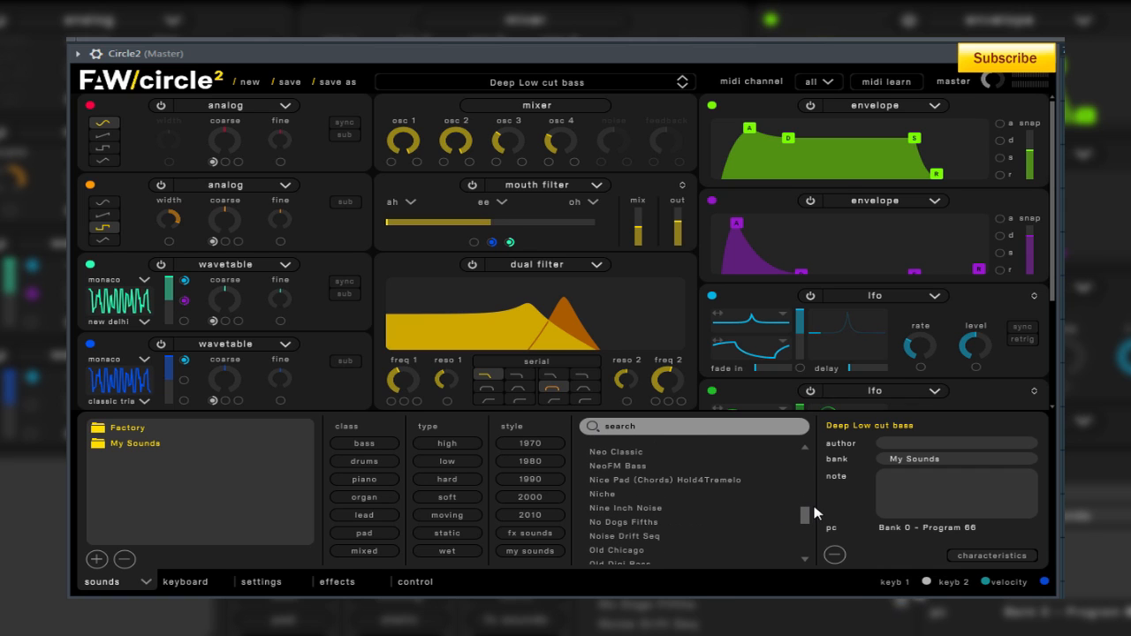
left_click_drag(808, 518, 805, 458)
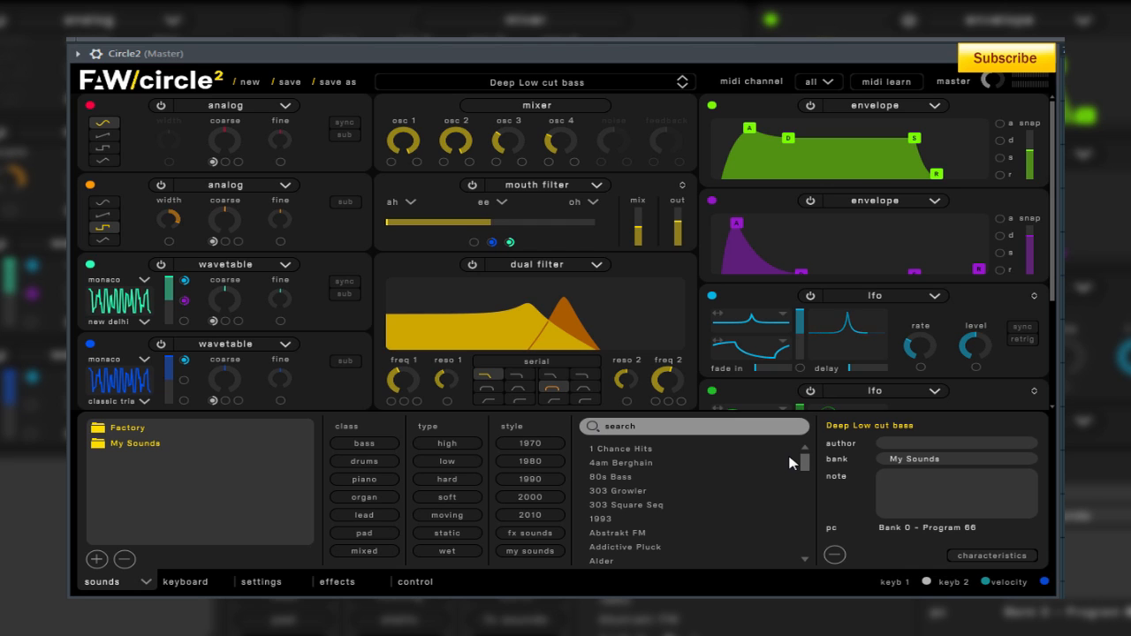
left_click(146, 583)
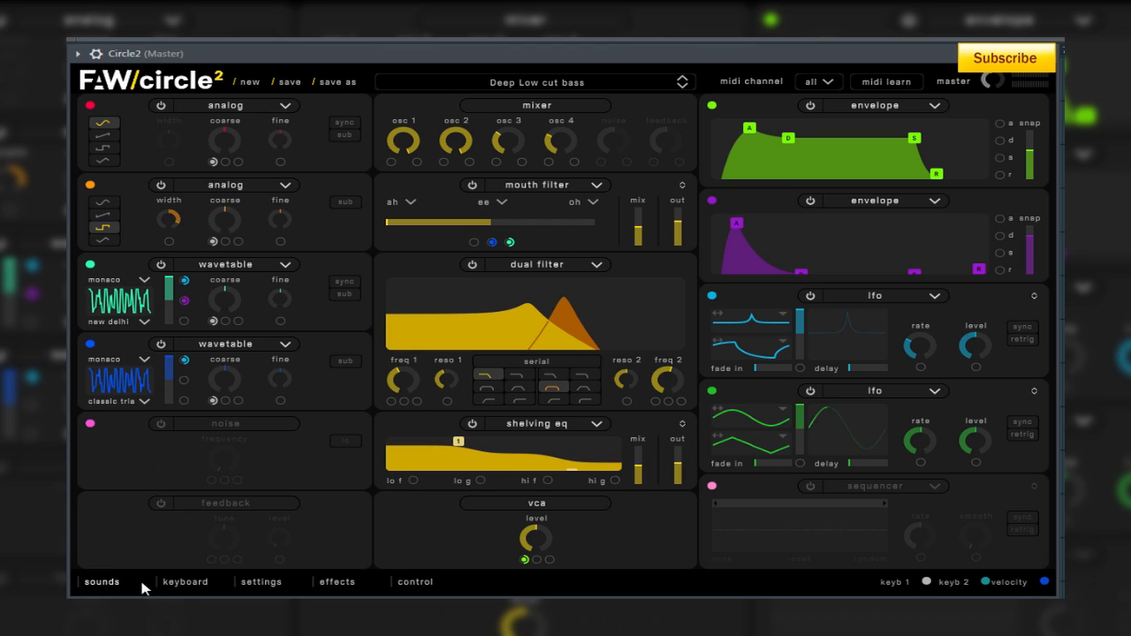